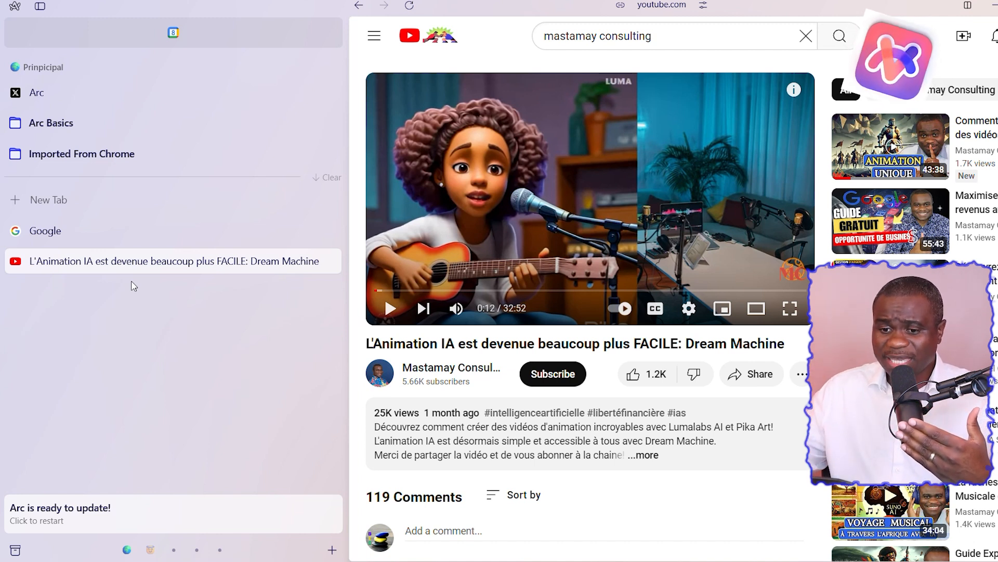
- Switch back and forth between the Google tab and the YouTube video tab to compare the open pages
left_click(82, 235)
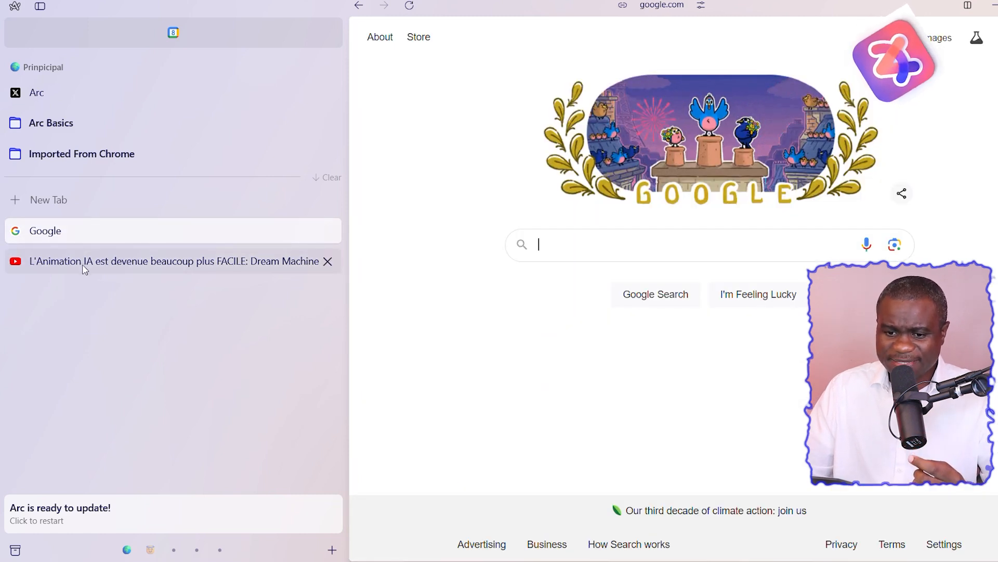
left_click(84, 266)
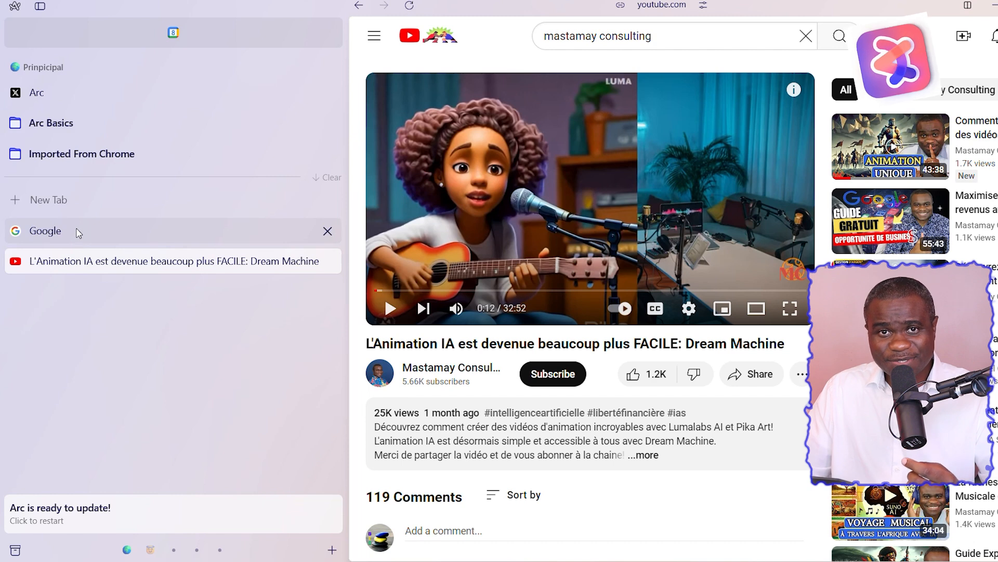
left_click(78, 233)
left_click(78, 261)
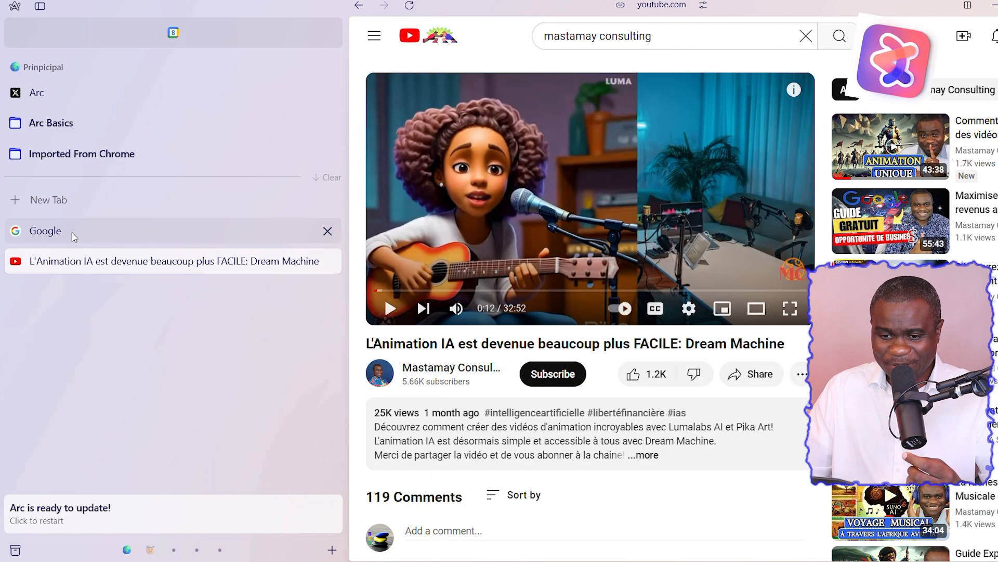
left_click(73, 234)
left_click(78, 261)
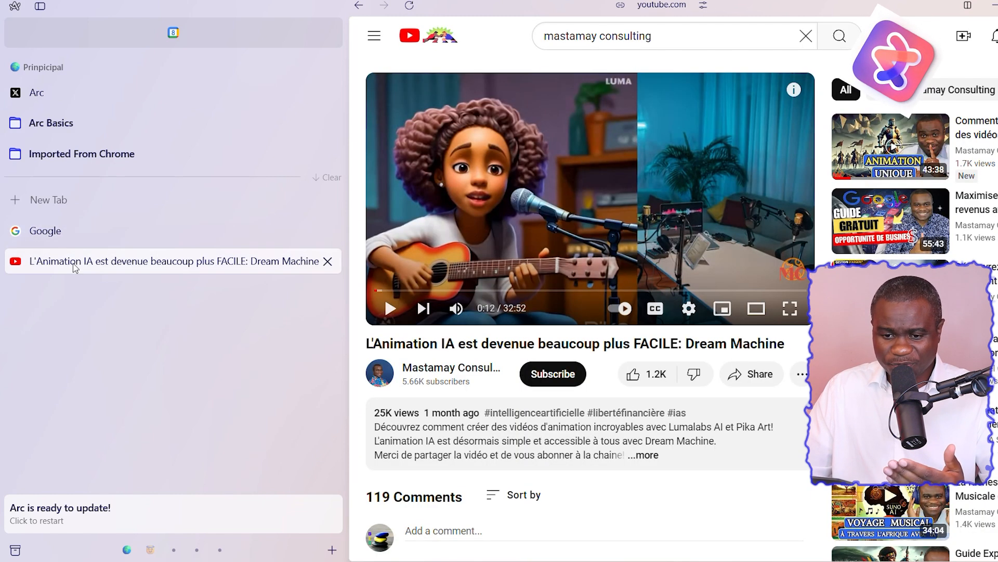
left_click(78, 235)
left_click(96, 258)
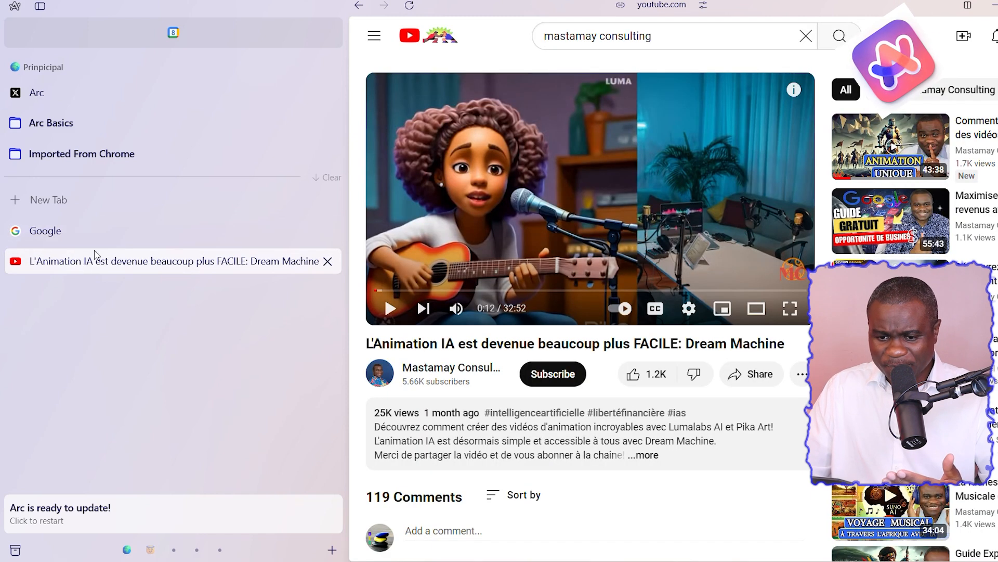
- Look through the other spaces, return to the Prinpicipal space and examine its edit options, including renaming
left_click(150, 550)
left_click(174, 550)
left_click(197, 549)
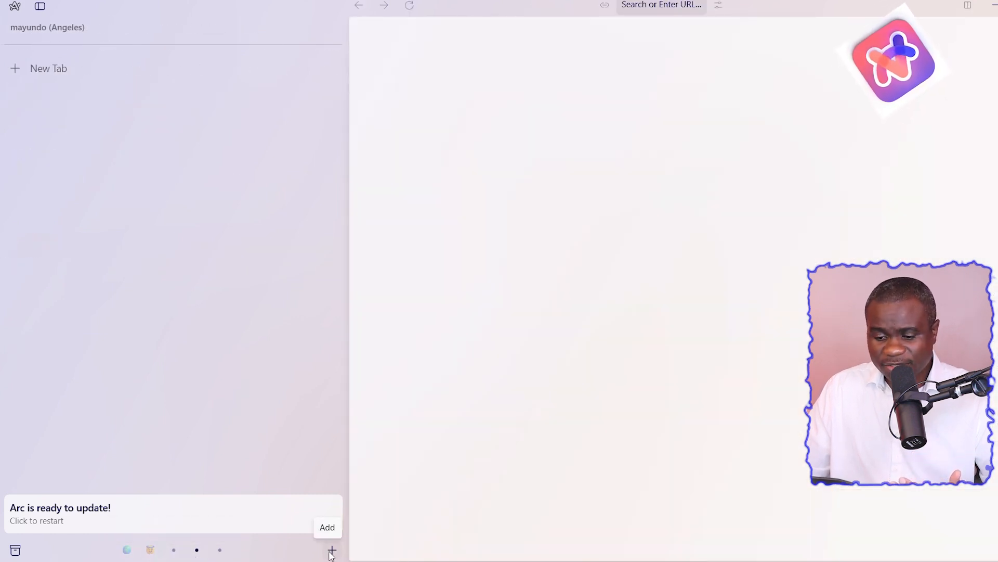
left_click(127, 550)
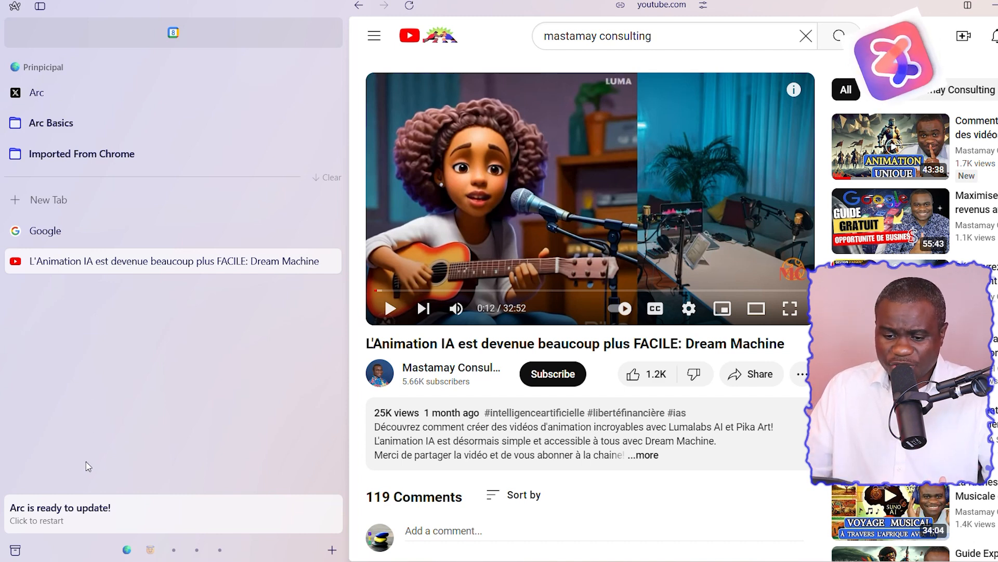
left_click(154, 552)
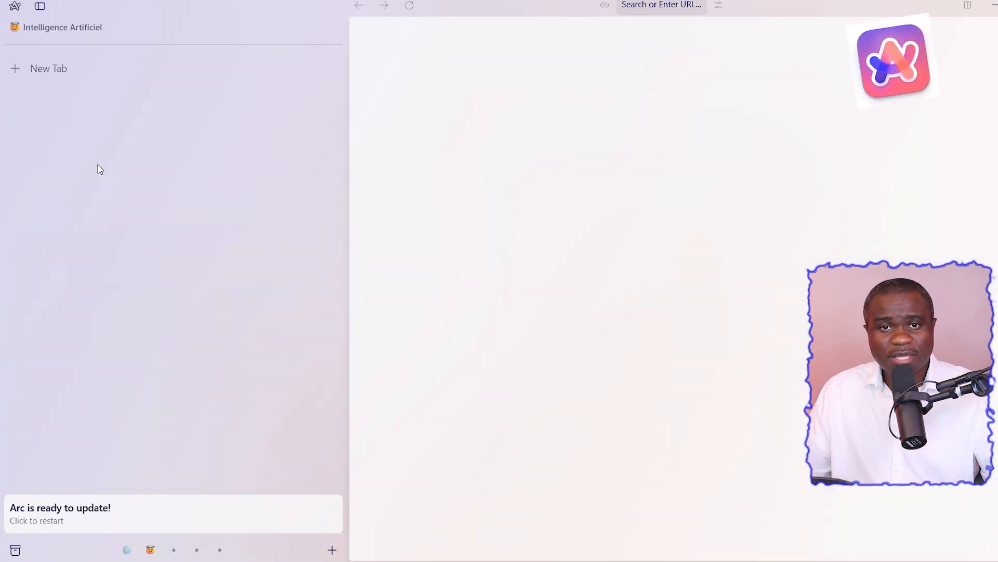
left_click(126, 550)
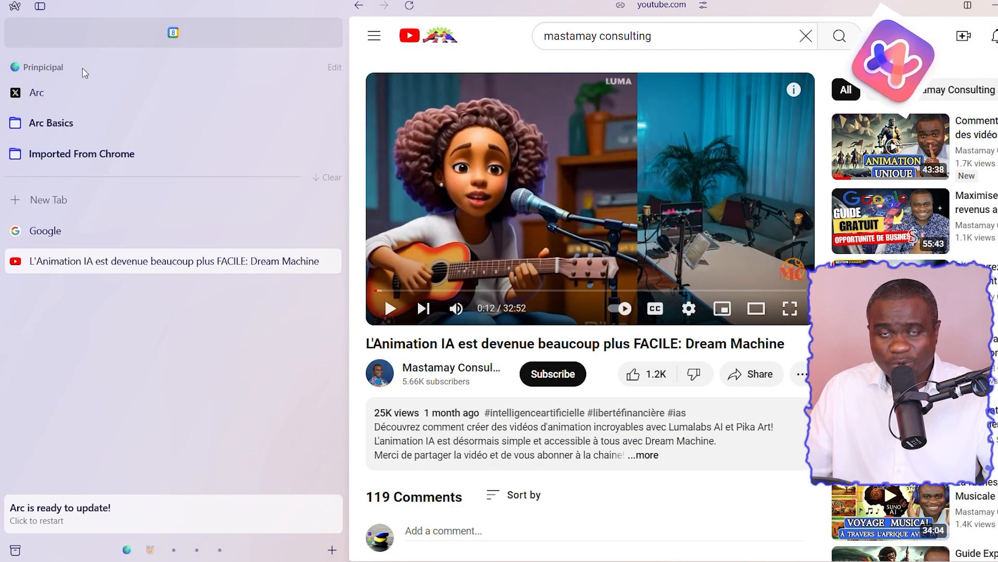
left_click(334, 67)
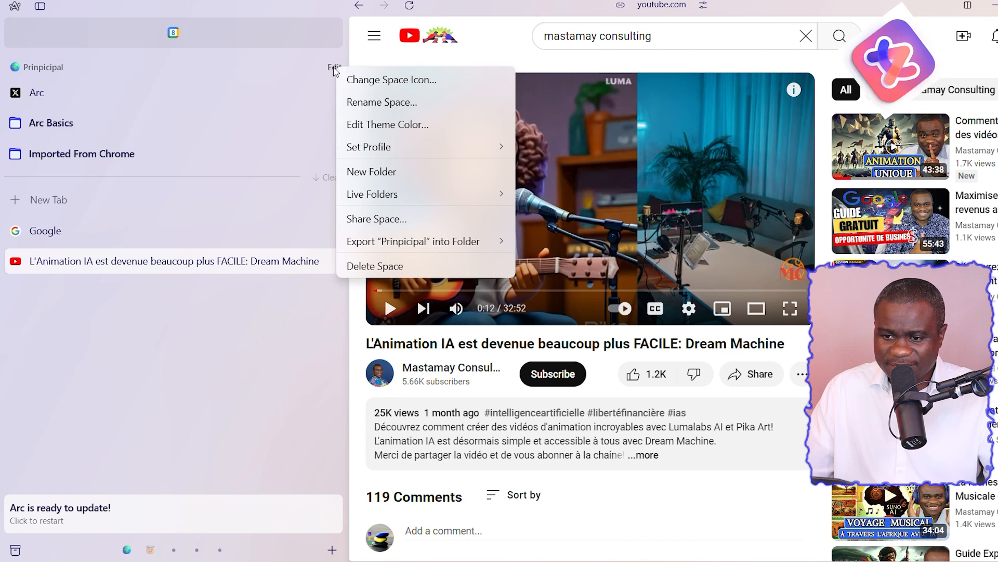
left_click(383, 103)
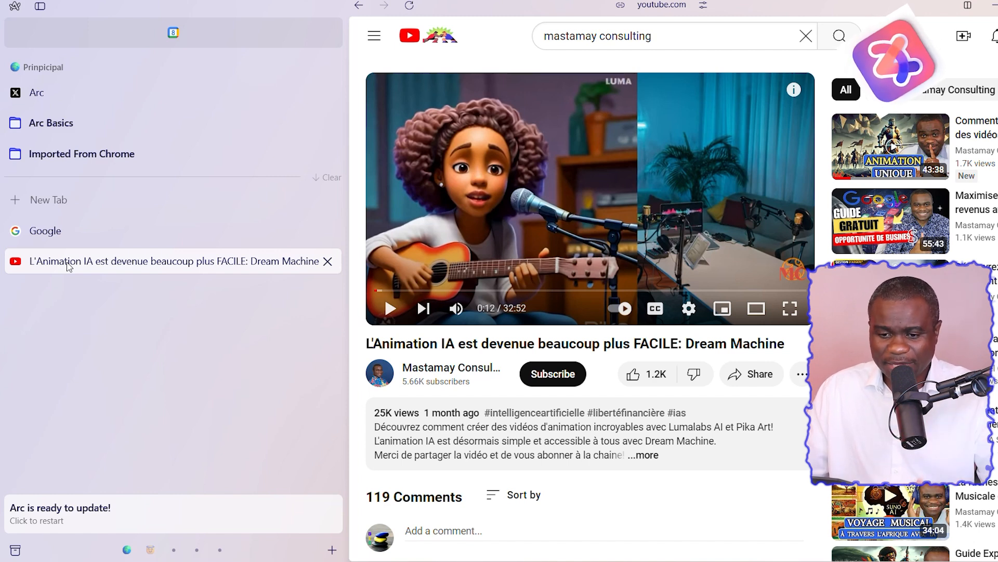
- Play the YouTube video about Dream Machine animation and lower the audio volume
left_click(391, 309)
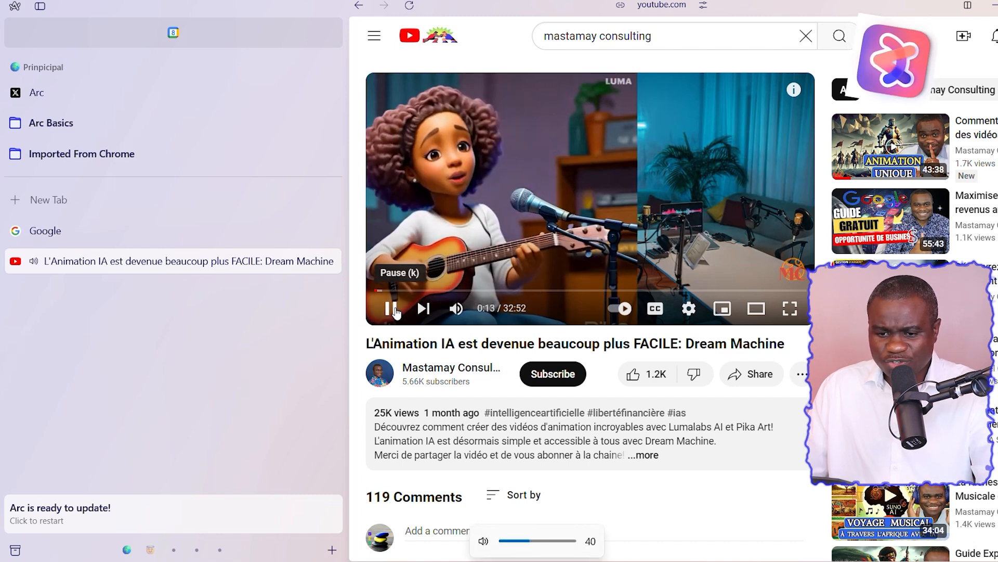
key("XF86AudioLowerVolume")
key("XF86AudioLowerVolume")
key("XF86AudioLowerVolume")
key("XF86AudioLowerVolume")
key("XF86AudioLowerVolume")
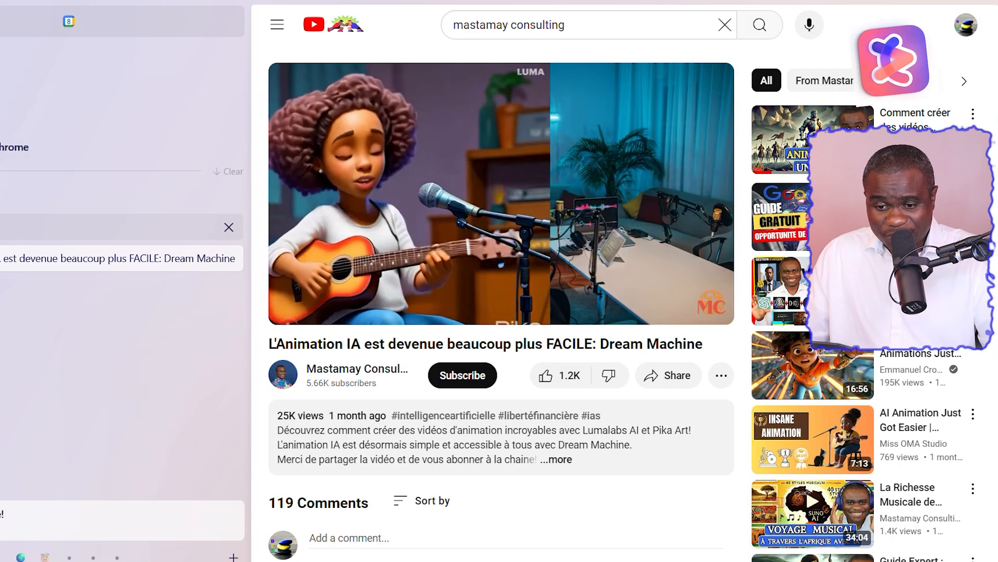
- Switch to the Google tab to view the video in the floating mini player, and return to the YouTube tab
left_click(62, 227)
mouse_move(879, 489)
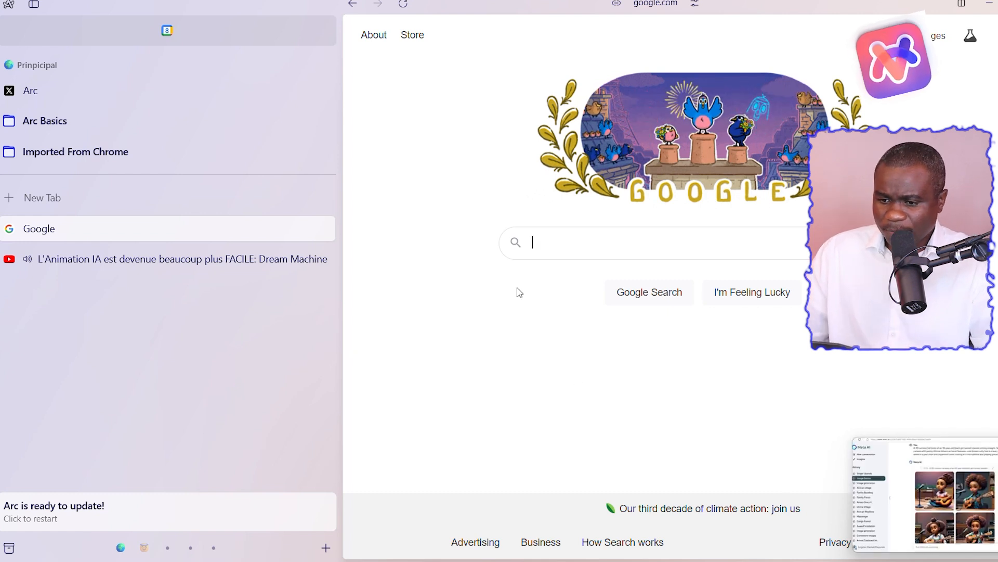
mouse_move(965, 534)
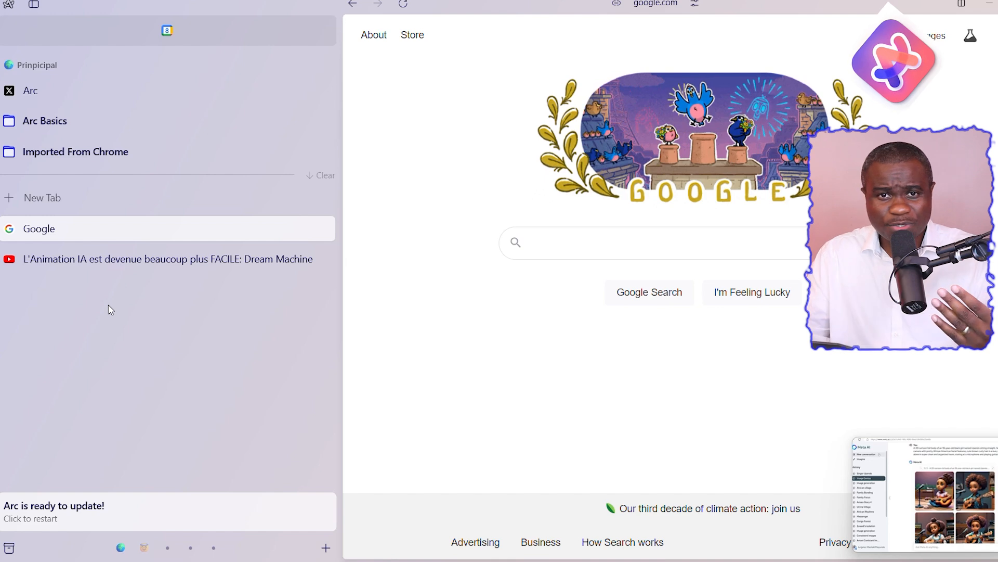
left_click(48, 259)
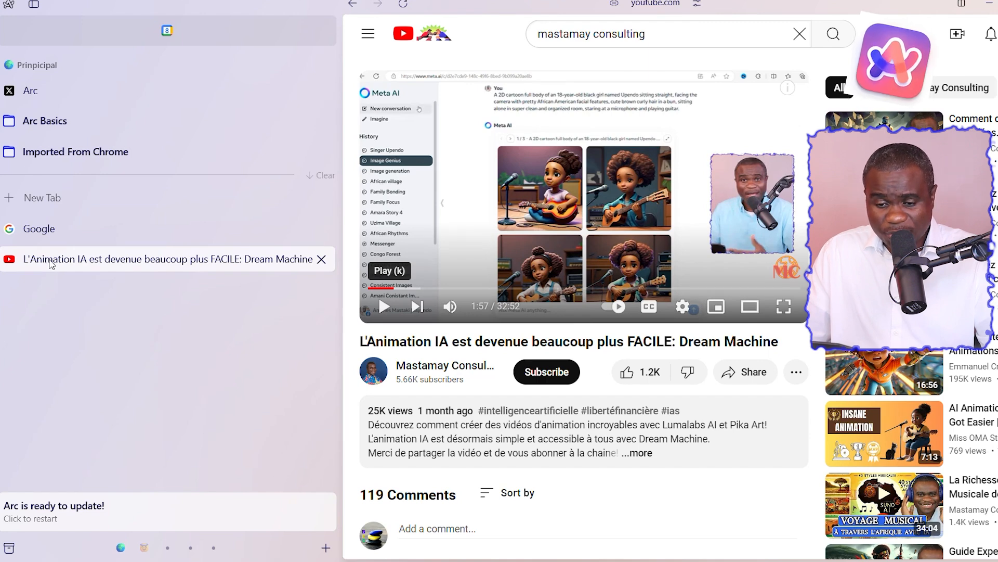
- Combine the YouTube and Google tabs in a split view and enter "Intelli" in Google's search box
left_click_drag(45, 263, 60, 235)
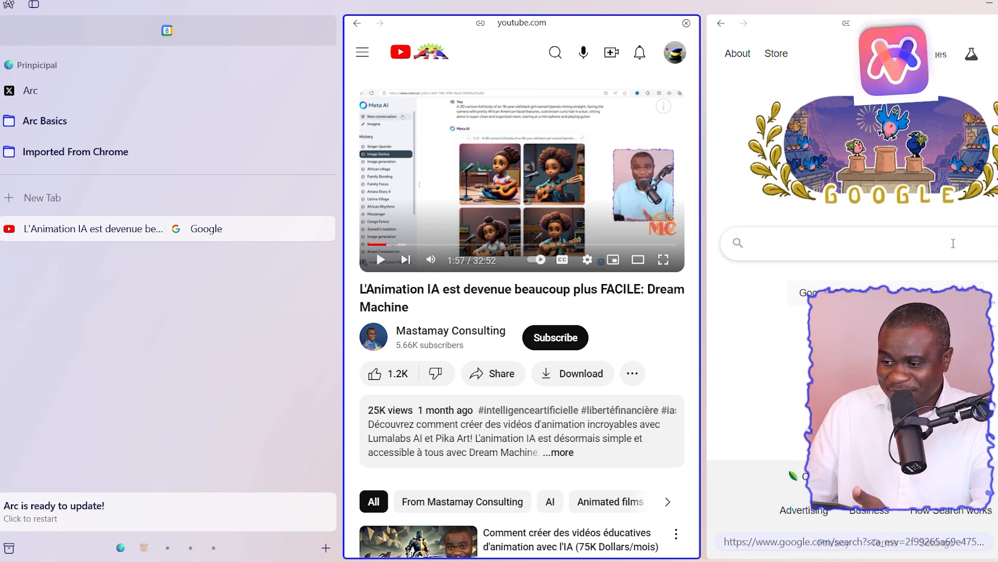
left_click(869, 244)
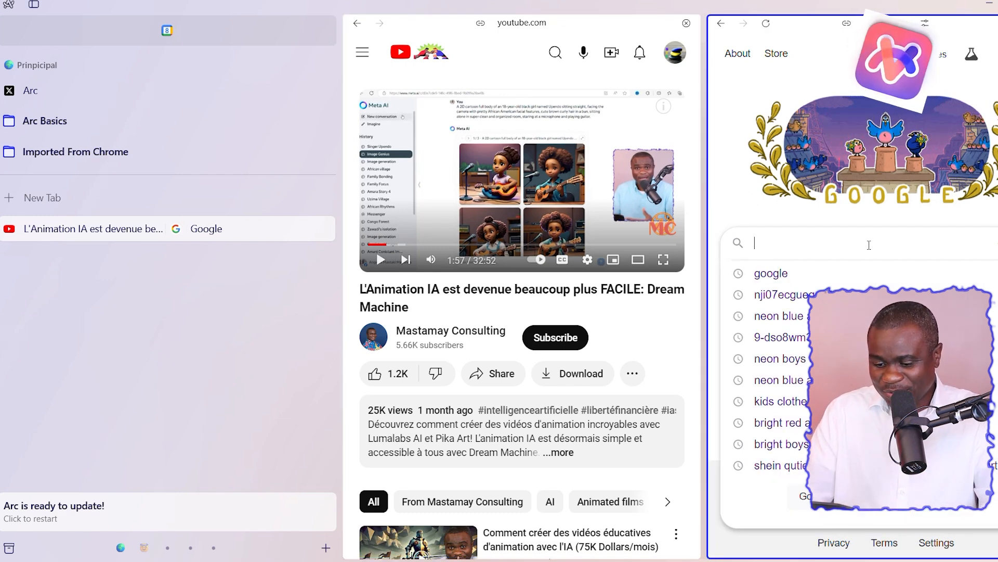
type("Intelli")
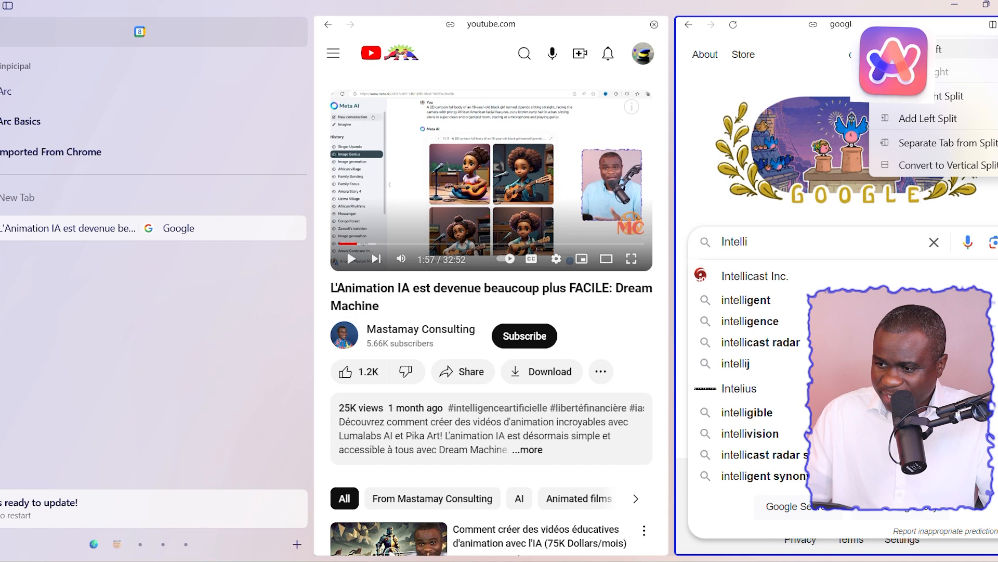
- Move the Google pane to the left side of the split view and back to the right side
left_click(968, 50)
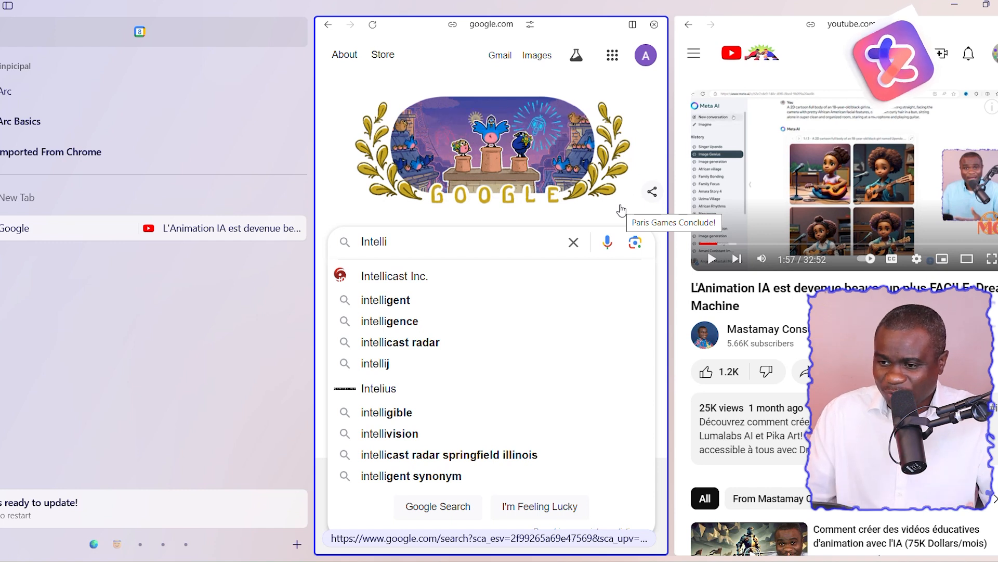
left_click(632, 25)
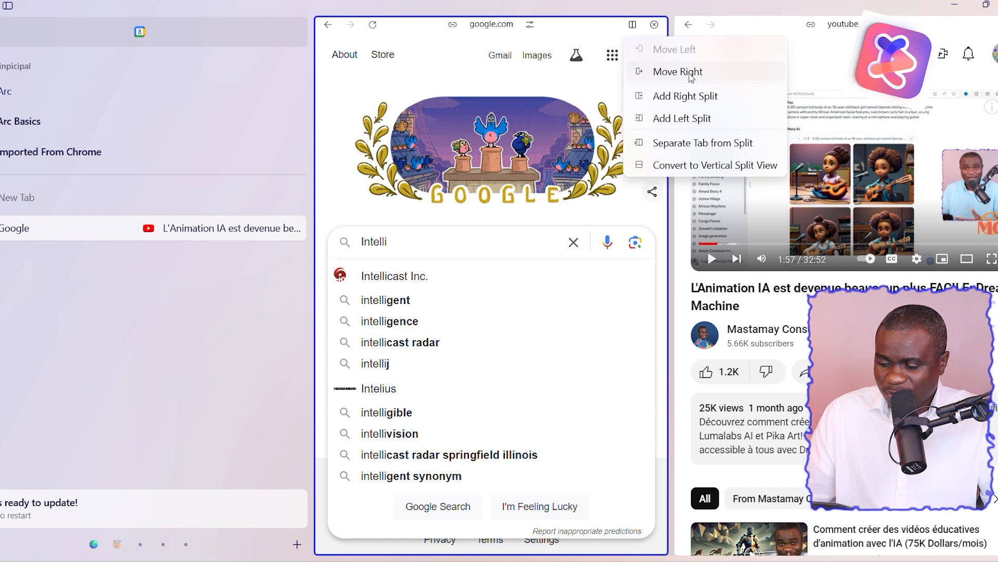
left_click(685, 74)
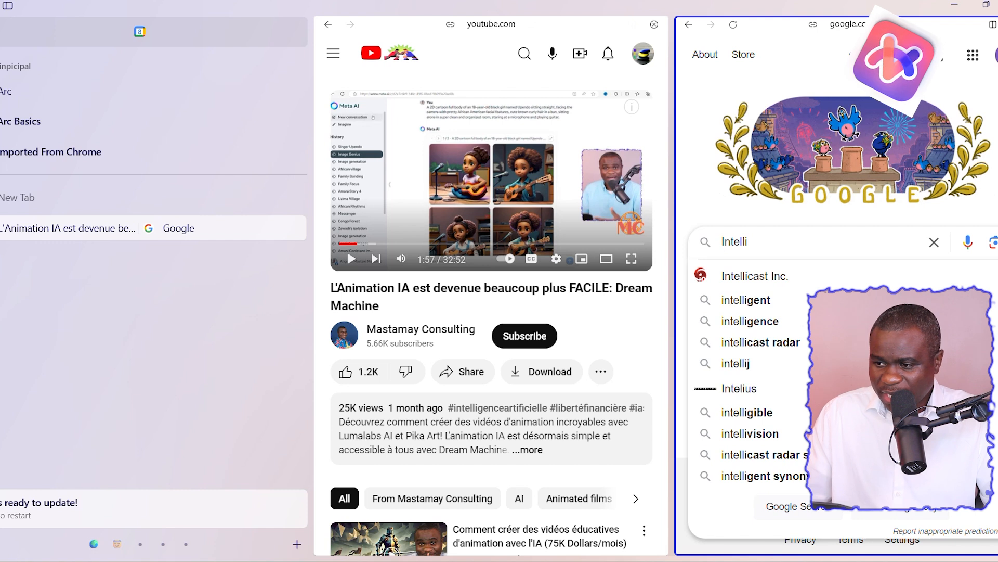
- Separate the Google tab from the split view and dismiss its search suggestions
left_click(992, 25)
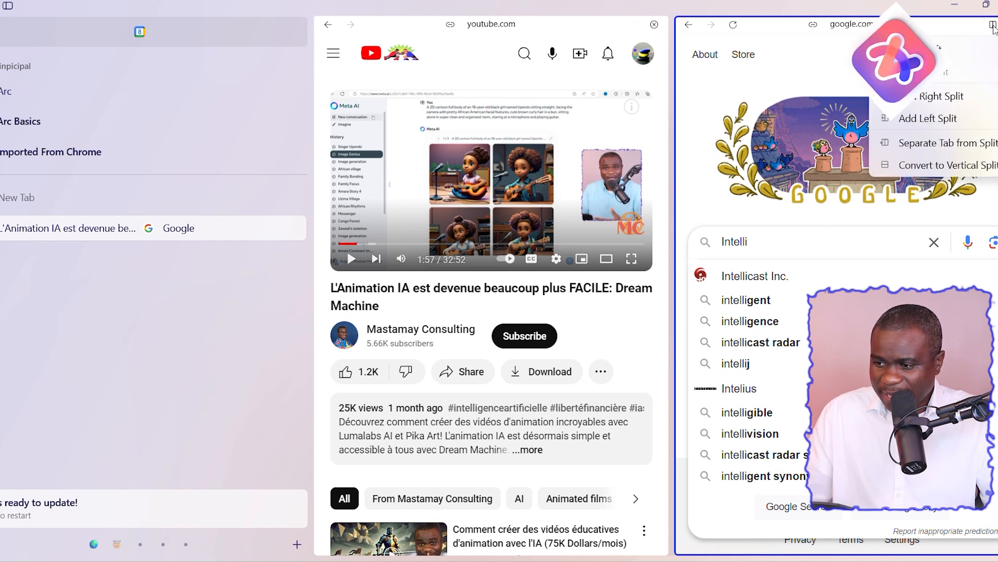
left_click(935, 145)
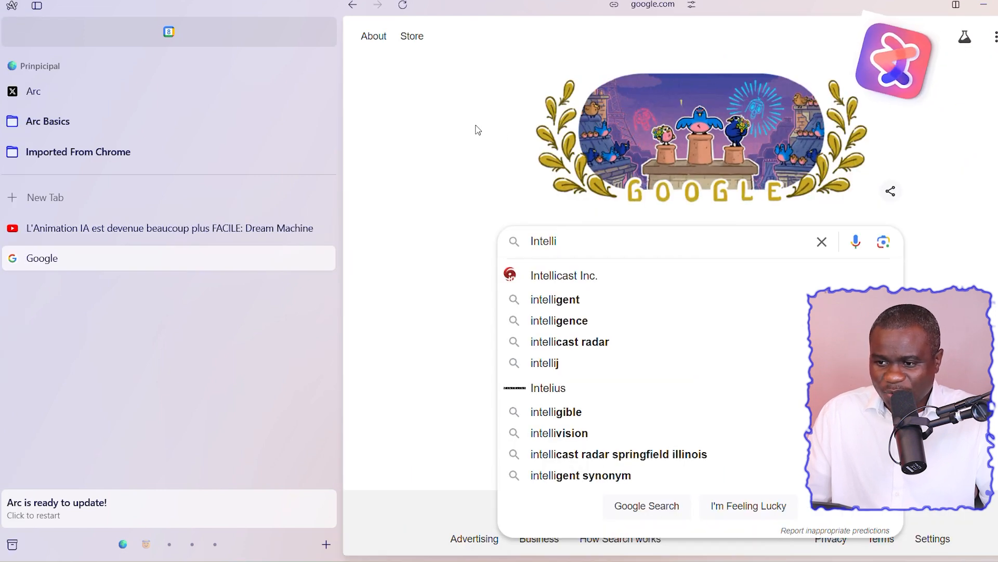
left_click(495, 125)
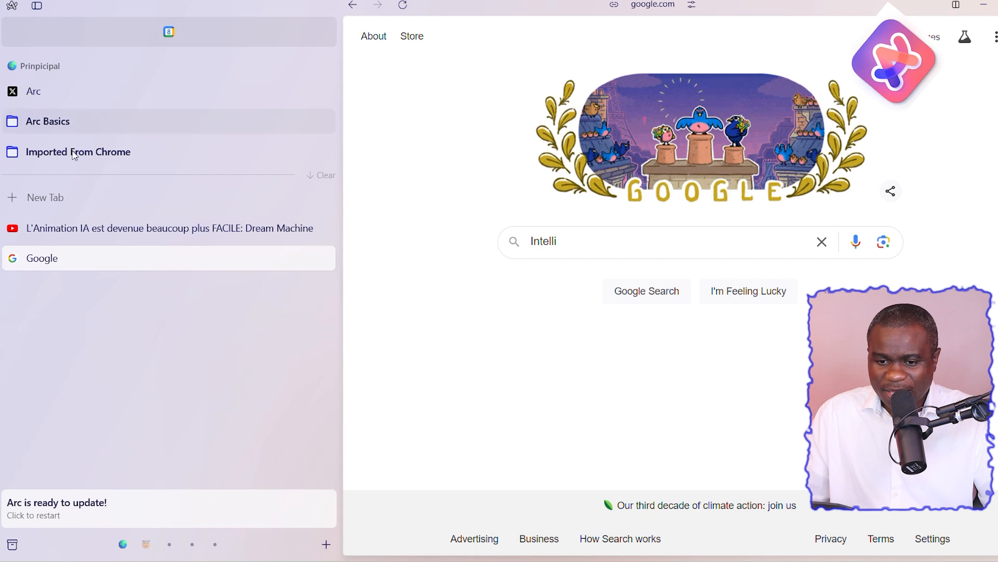
- Open Google in a new tab and search for "google trends"
left_click(51, 198)
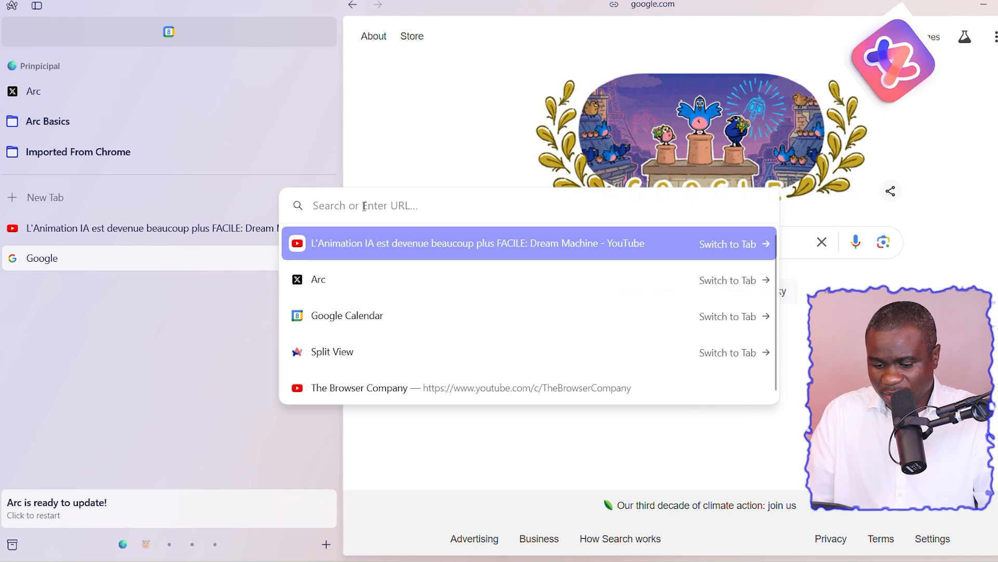
type("oo")
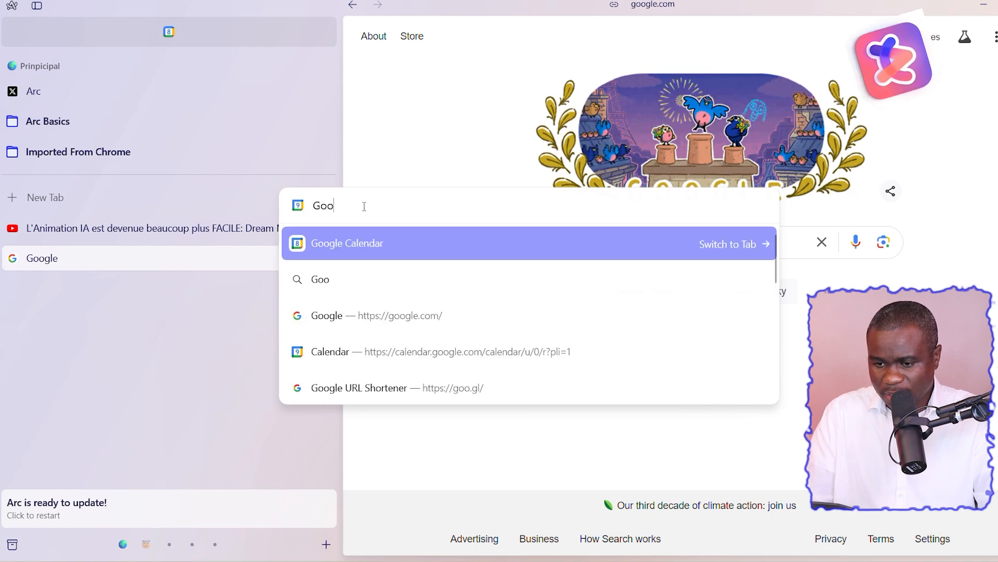
type("gle")
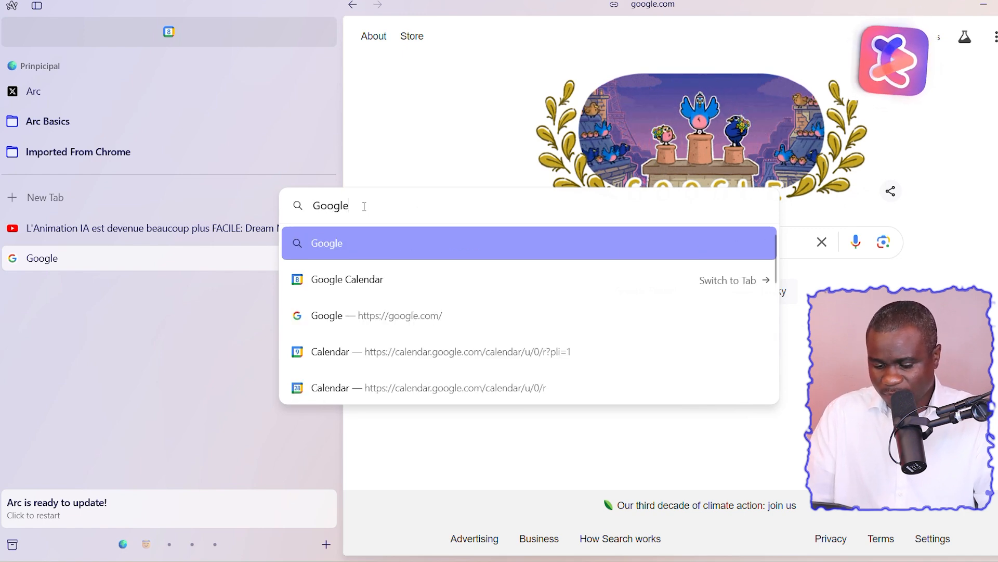
key("Return")
left_click(388, 169)
left_click(570, 241)
type("google trends")
key("Return")
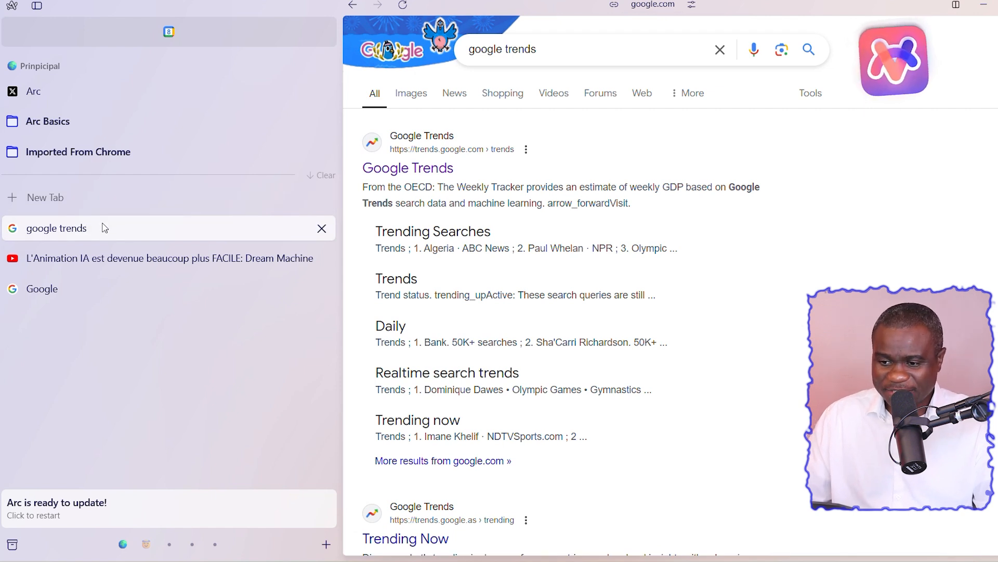
- Add the YouTube video tab and the Google tab to a three-pane split view with the google trends tab
right_click(85, 260)
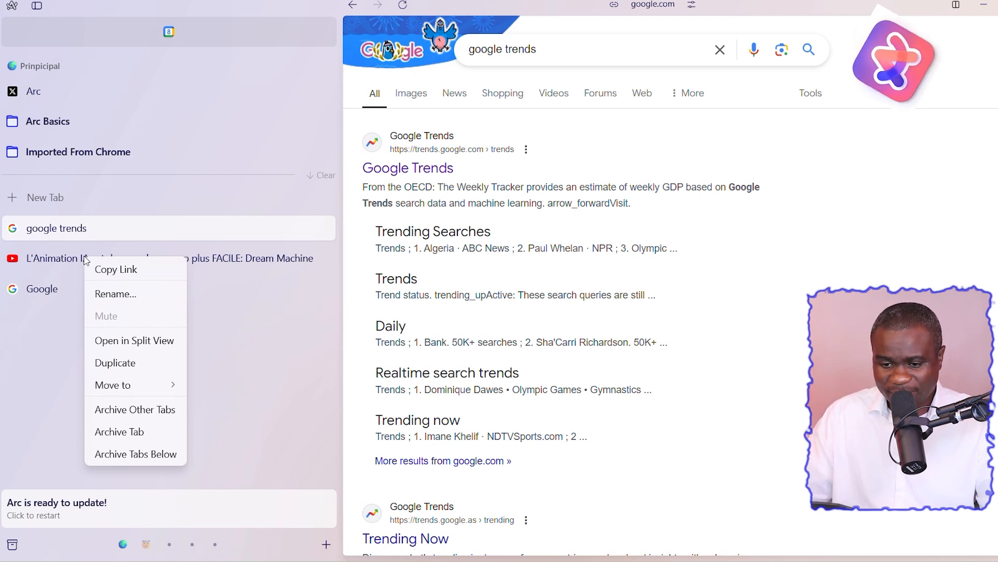
left_click(136, 344)
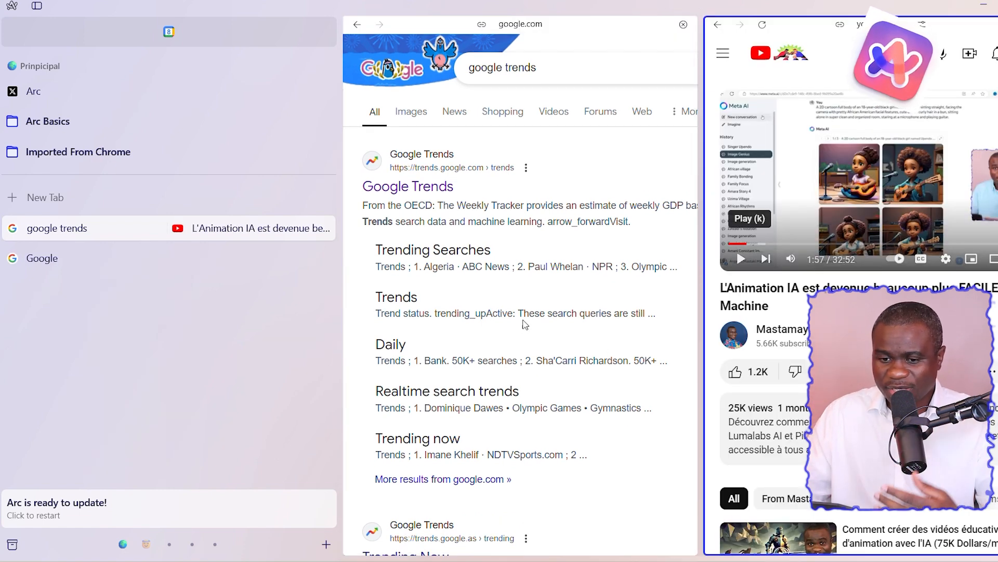
right_click(52, 264)
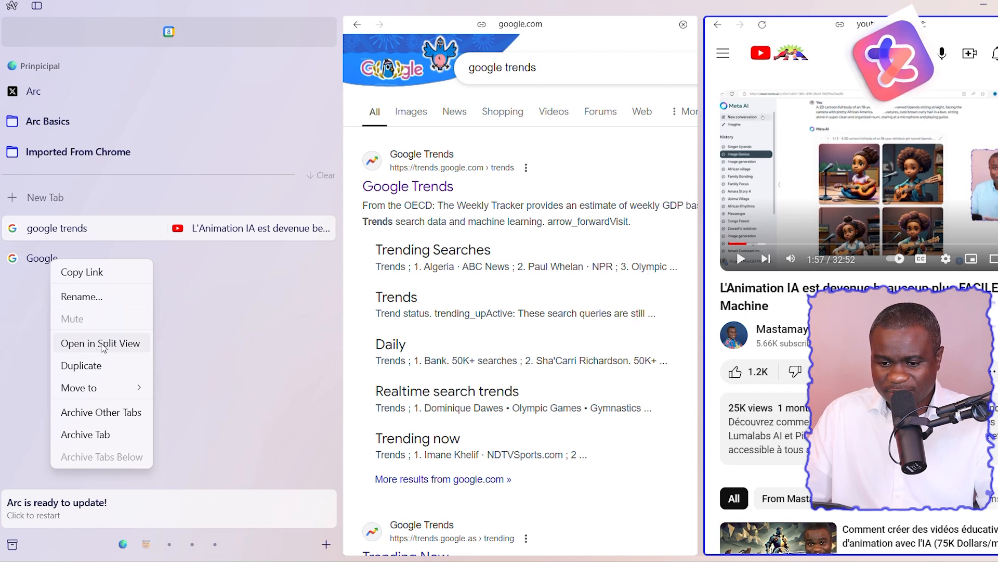
left_click(105, 344)
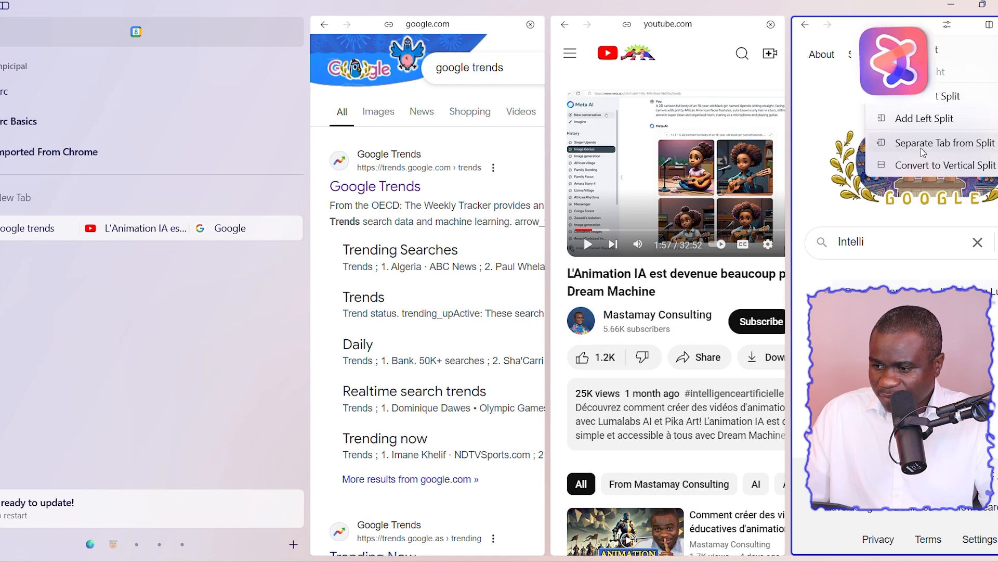
- Separate the Google tab from the three-pane split and return to the google trends and YouTube split view
left_click(926, 148)
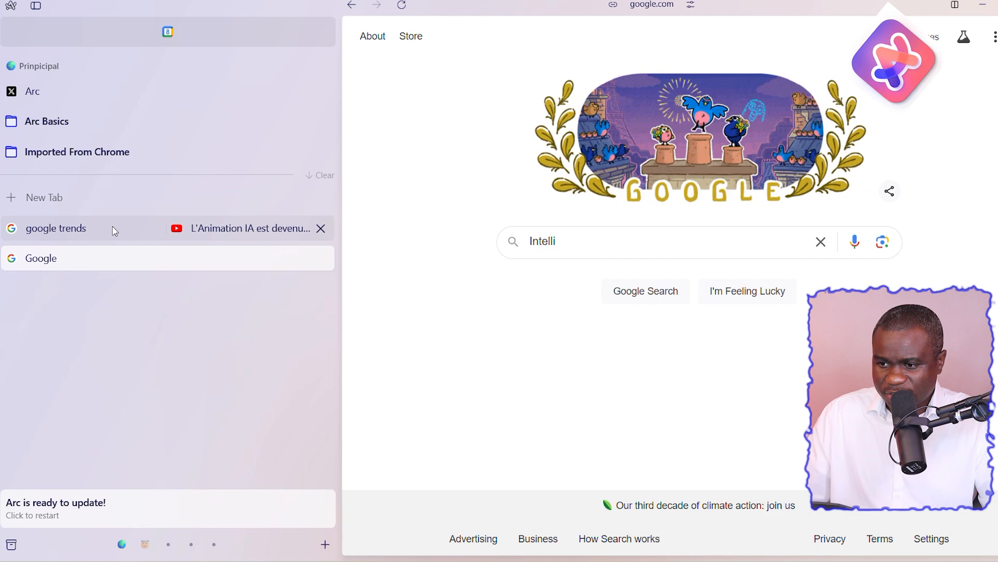
left_click(113, 226)
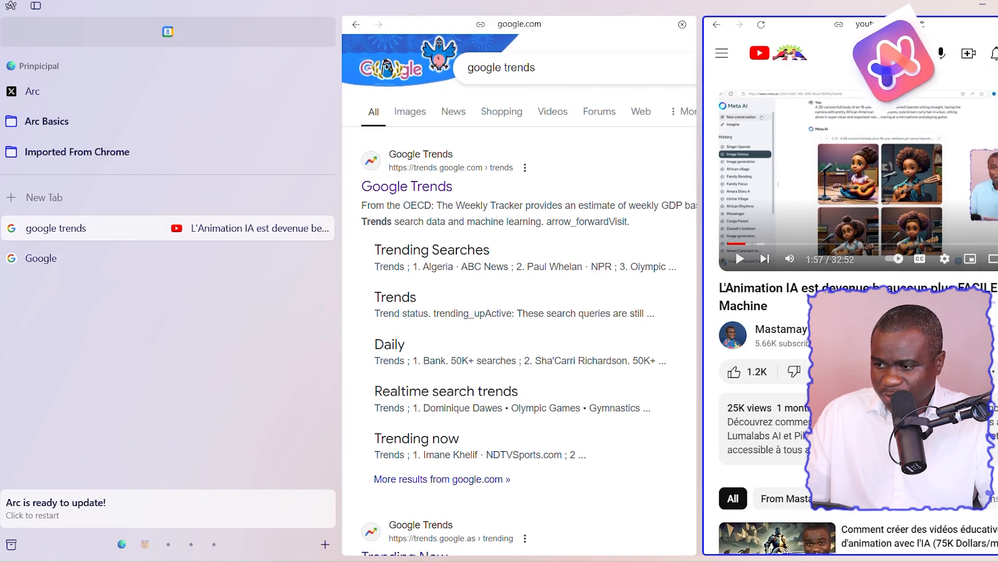
- Separate the YouTube video tab from its split view with the google trends tab
left_click(996, 24)
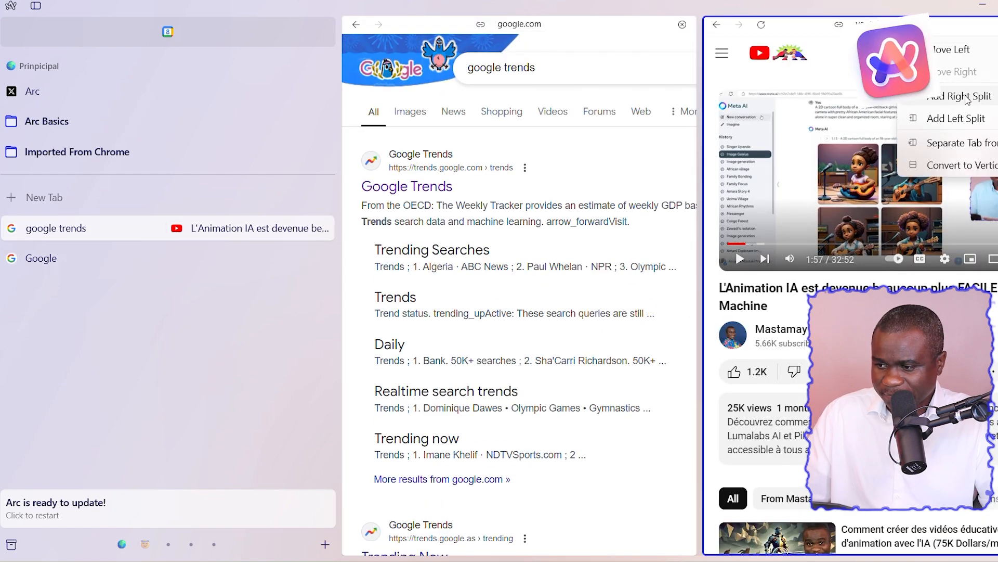
left_click(961, 146)
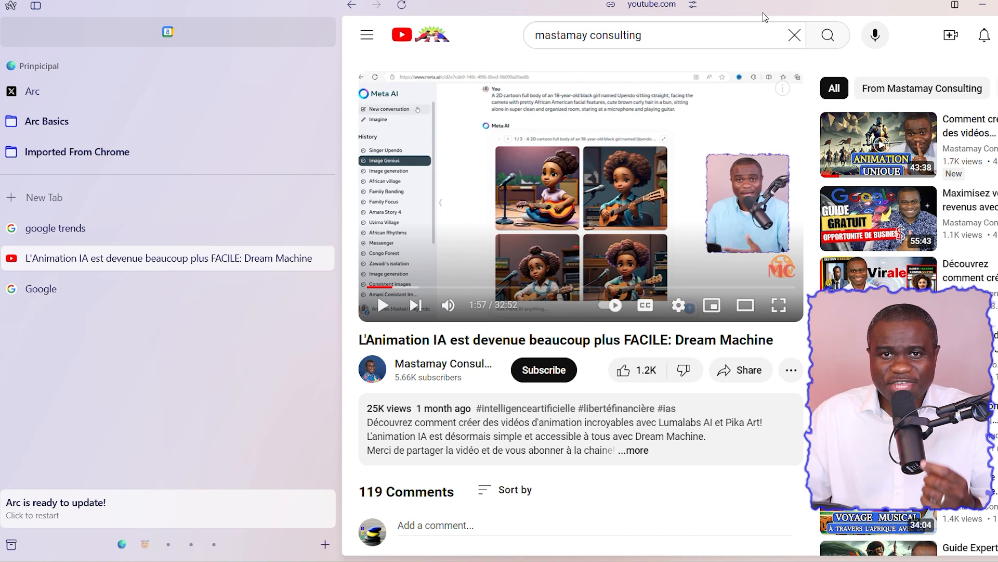
- Open the Perplexity site from its browser extension and enter "Donne moi les avantage de Arc Browser comparé" as the beginning of a question
left_click(694, 7)
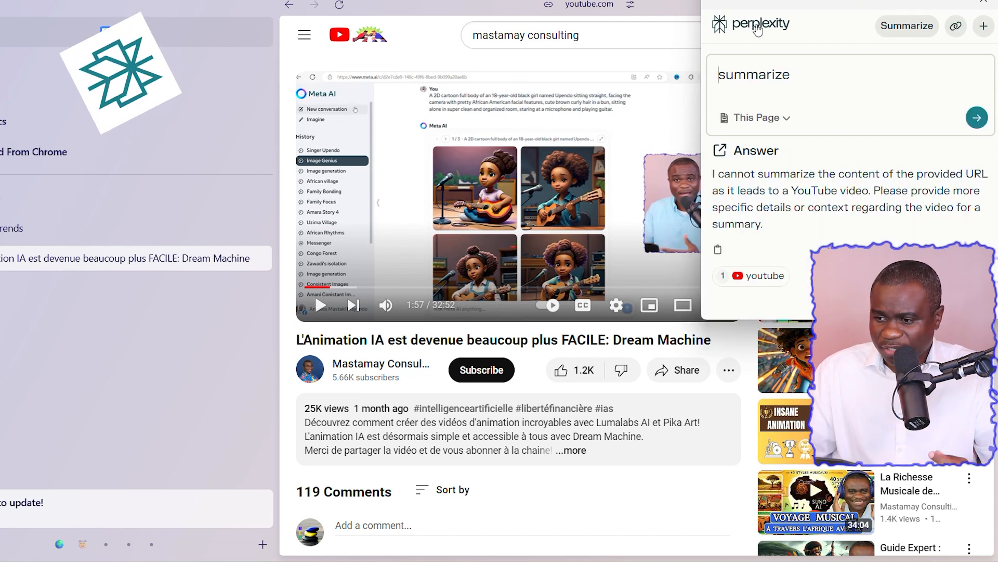
left_click(758, 30)
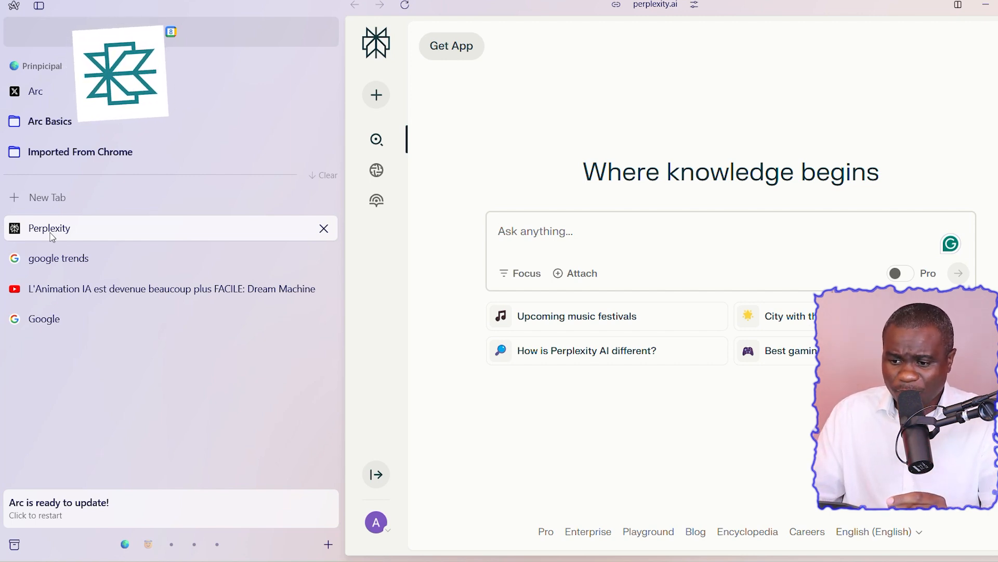
left_click(571, 229)
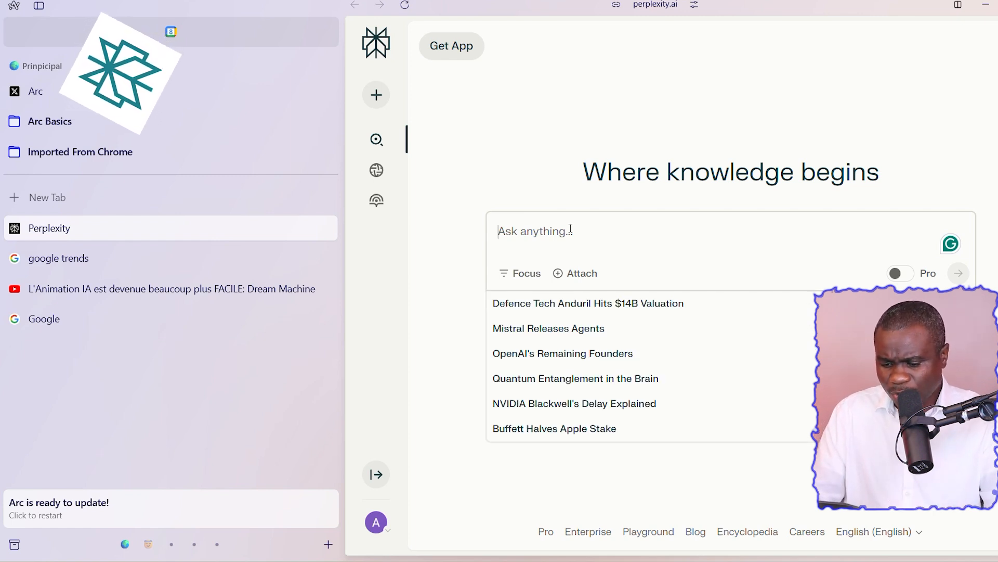
type("Donne moi ")
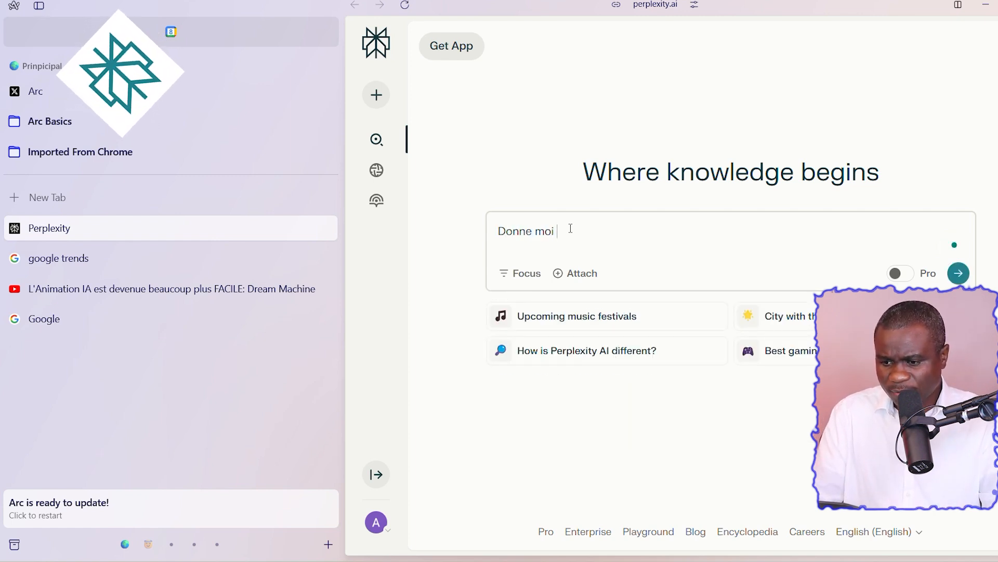
type("les avantag")
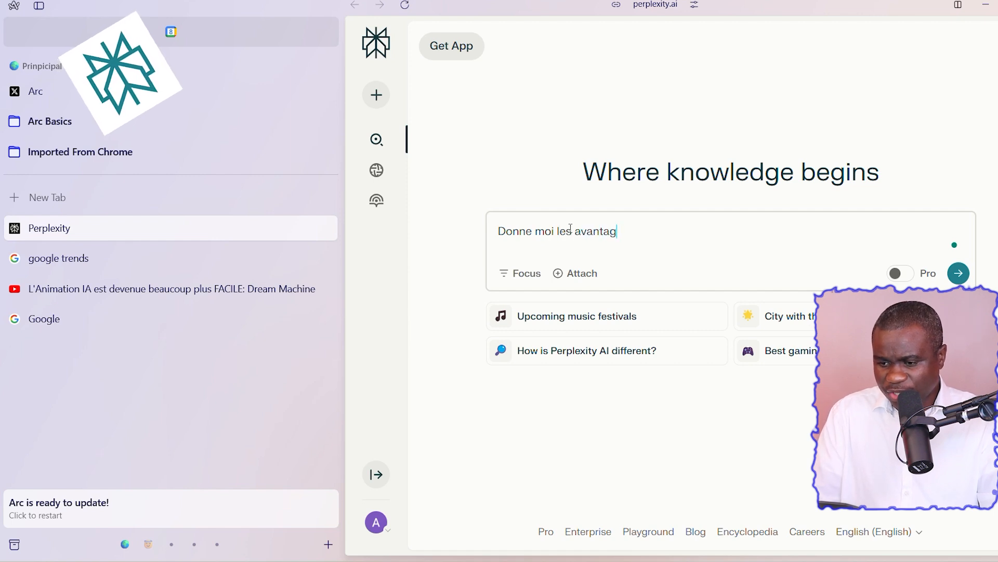
type("e de Arc Bra")
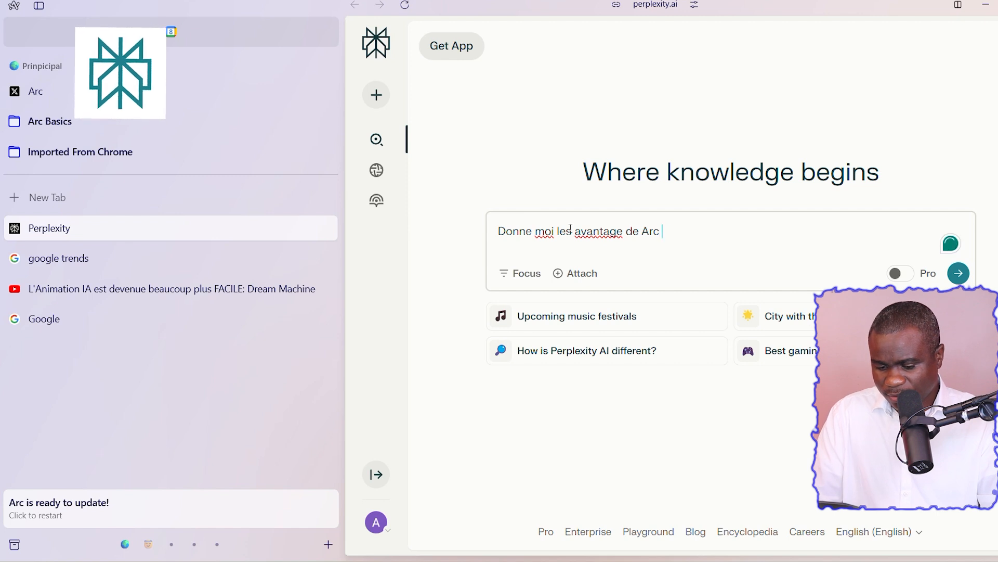
key("BackSpace")
type("owser compar")
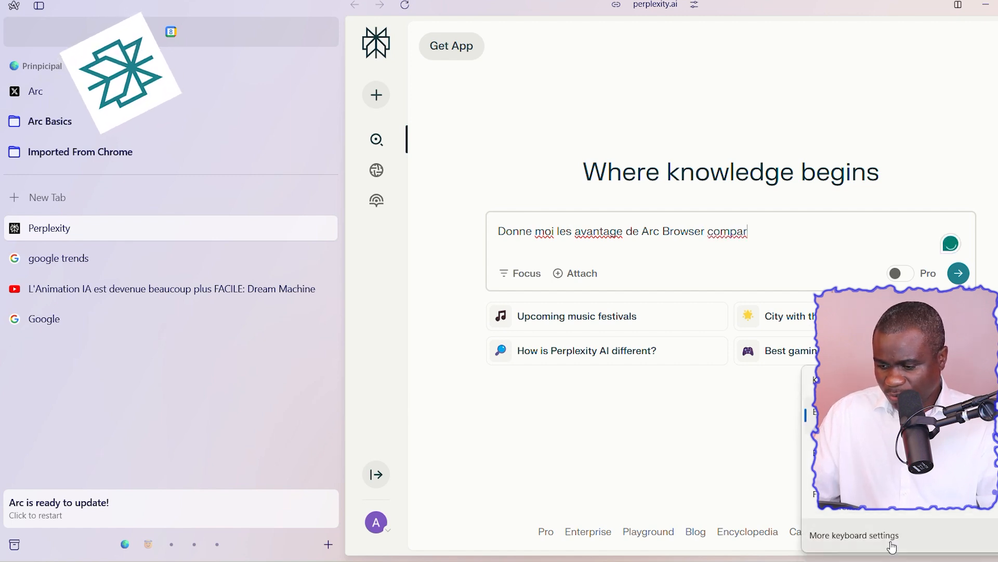
type("é ")
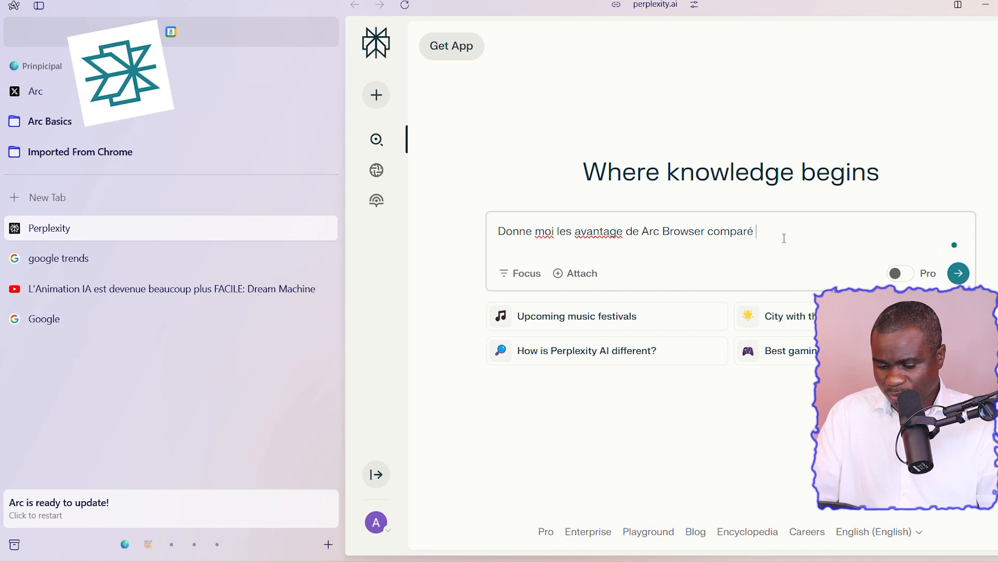
type("aux aut")
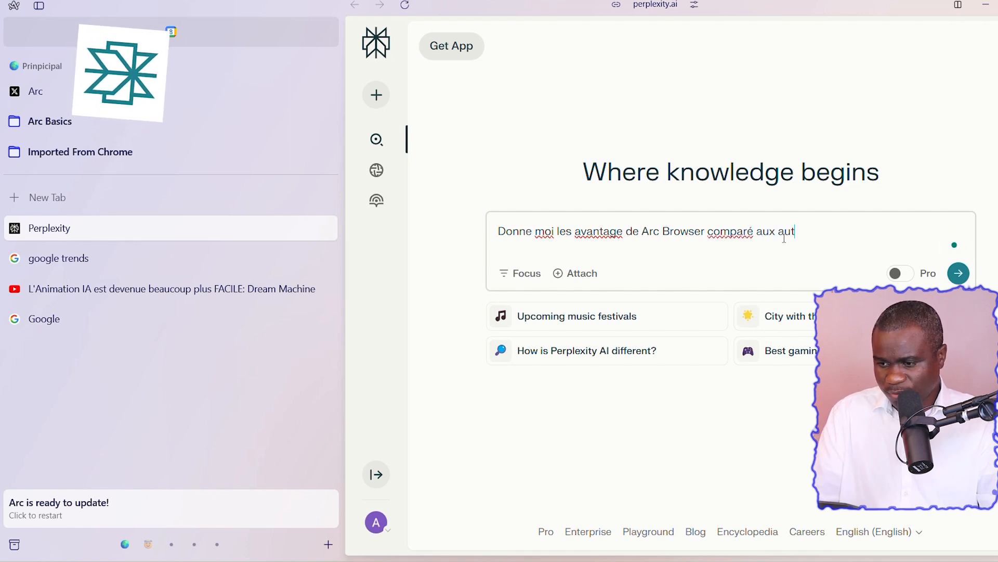
type("res nagi")
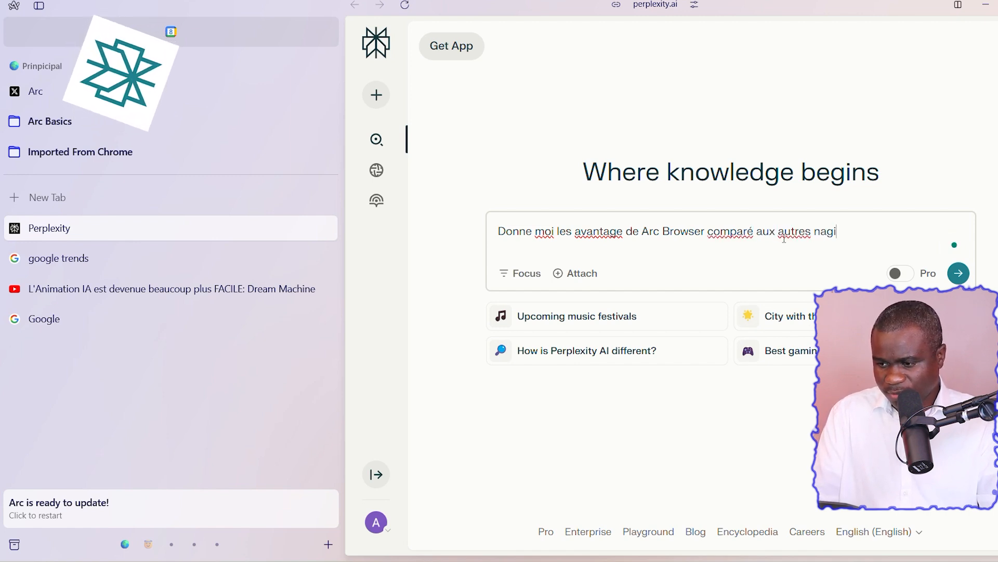
type("vig")
key("BackSpace")
key("BackSpace")
key("BackSpace")
key("BackSpace")
key("BackSpace")
key("BackSpace")
key("BackSpace")
key("BackSpace")
key("BackSpace")
key("BackSpace")
key("BackSpace")
key("BackSpace")
key("BackSpace")
key("BackSpace")
key("BackSpace")
key("BackSpace")
key("BackSpace")
key("BackSpace")
key("BackSpace")
- Complete the Perplexity question with "à Mozila" and submit it
type("à ")
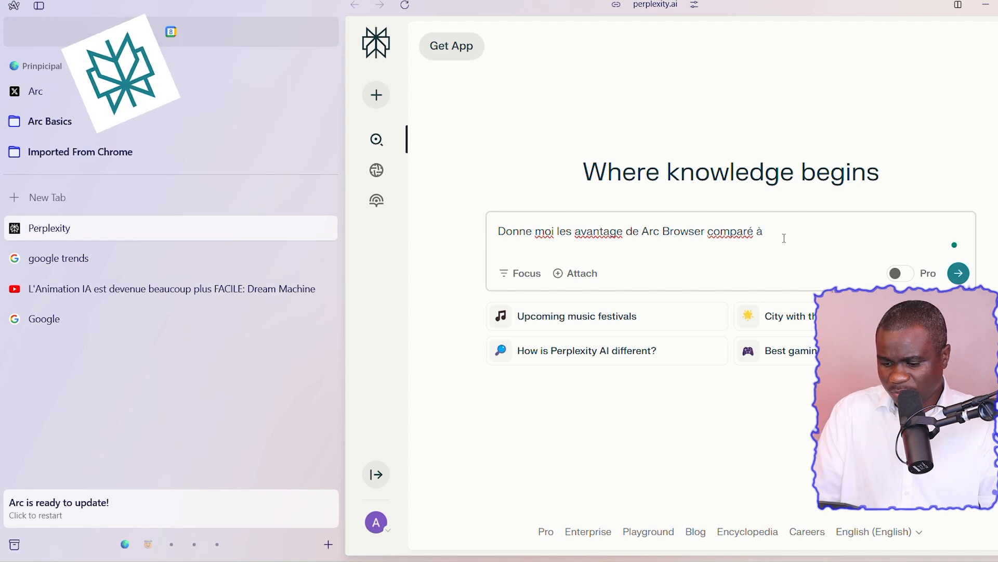
type("Mozila")
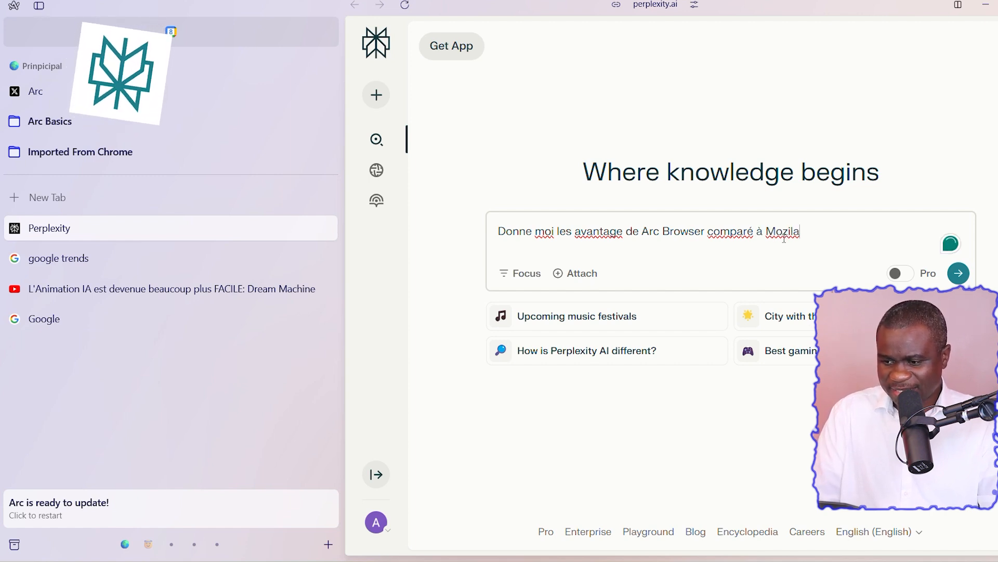
key("Return")
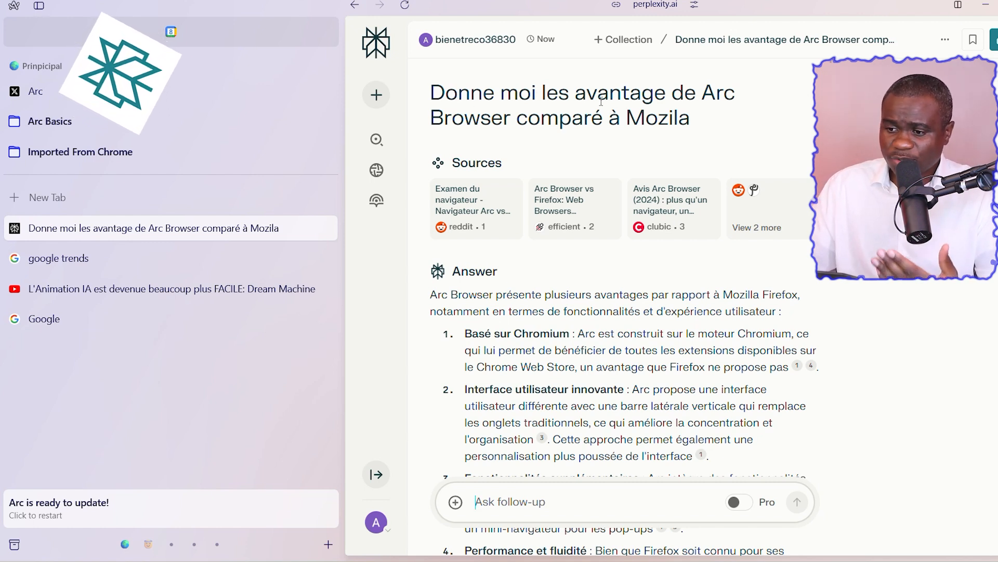
- Examine the sources and the listed advantages of Arc Browser over Mozilla Firefox in the Perplexity answer
left_click_drag(513, 164, 453, 162)
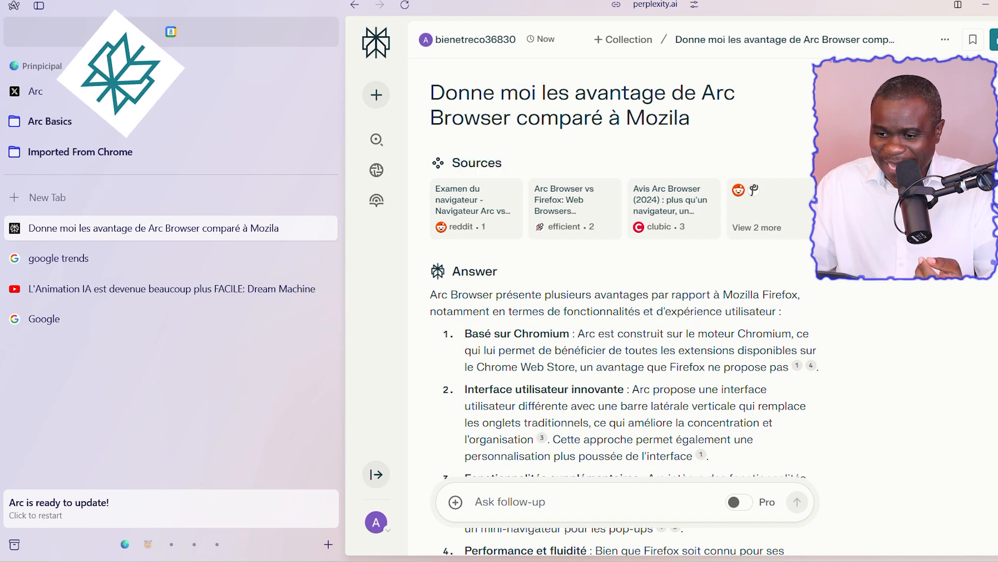
scroll(545, 190, "down", 3)
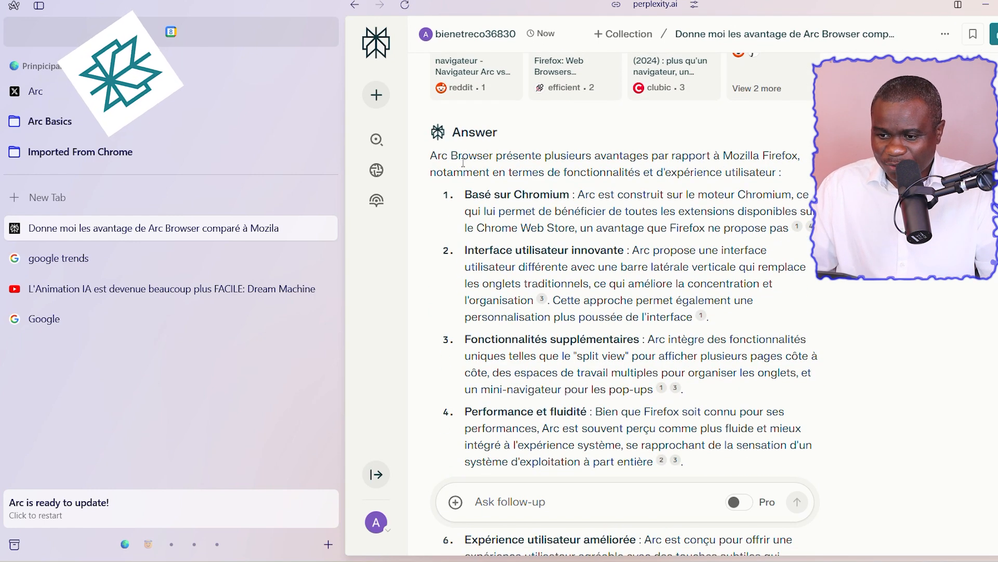
scroll(544, 190, "down", 2)
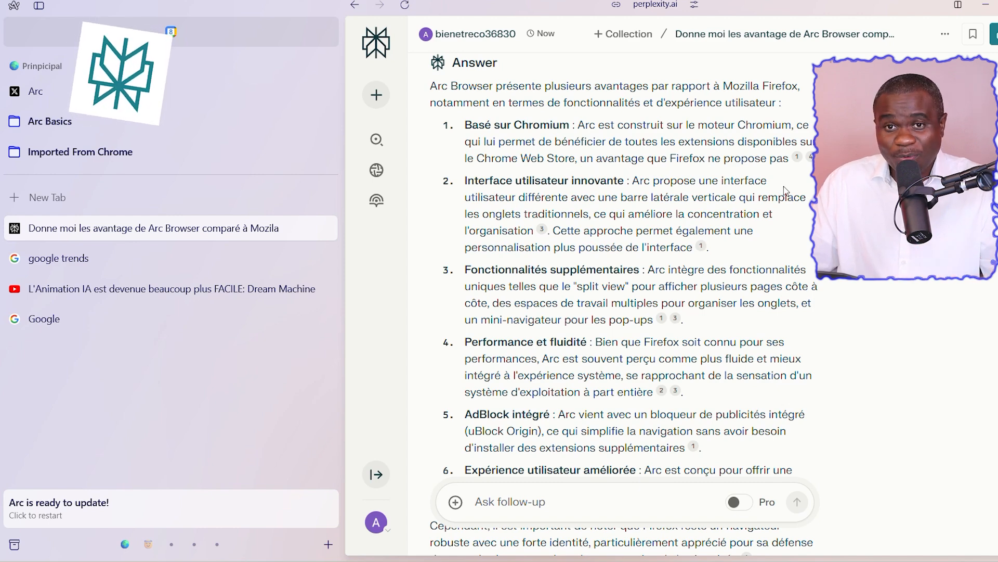
scroll(788, 193, "down", 2)
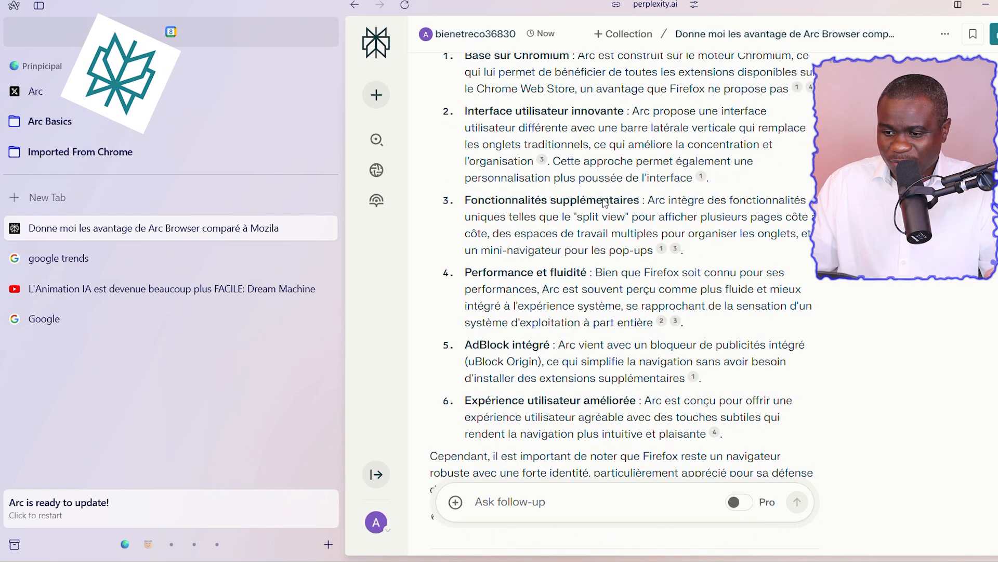
scroll(535, 269, "down", 2)
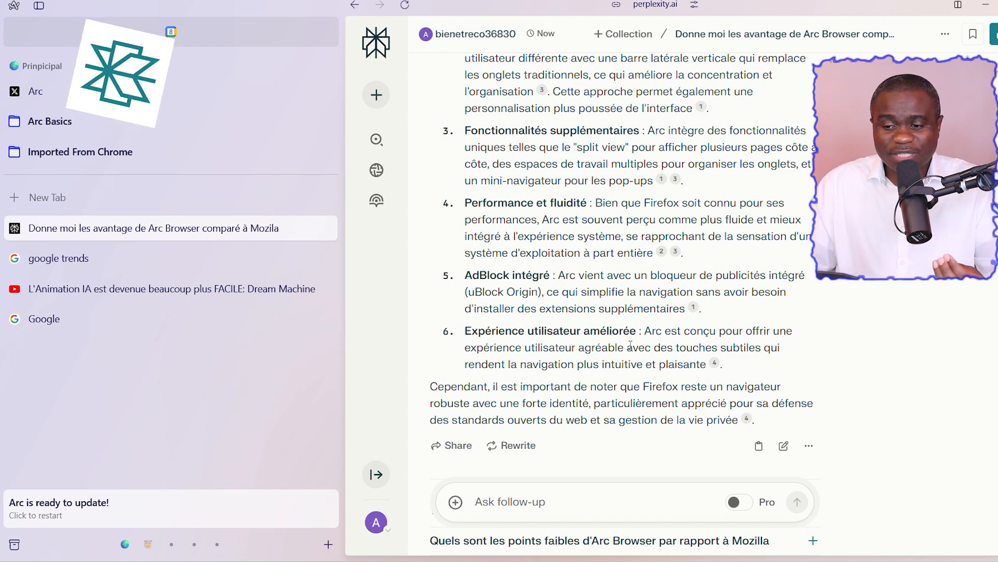
scroll(630, 345, "up", 7)
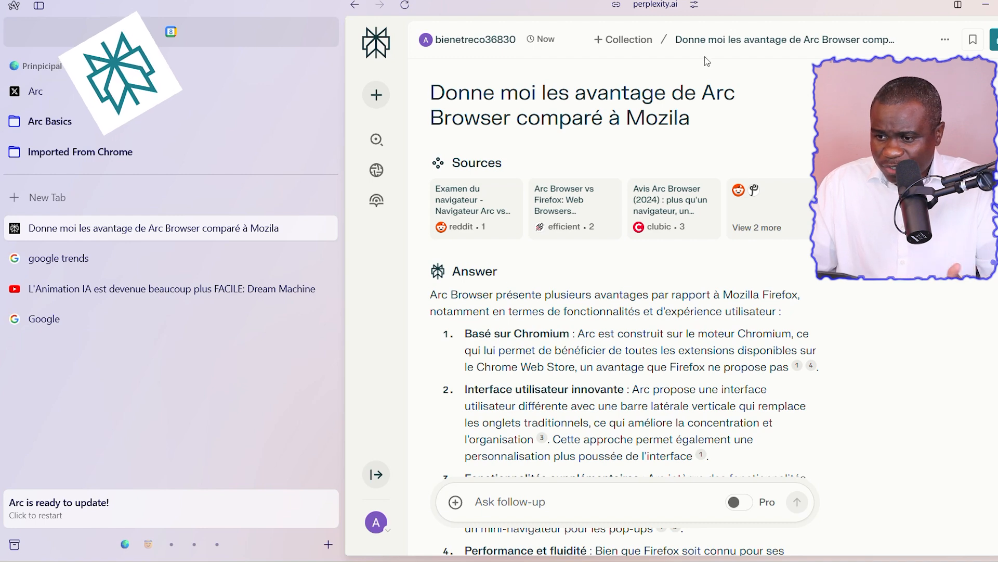
- Return to the Perplexity home page and submit the question "Donnes moi un resumé sur les avantages de Perplixity comparé à Chat GPT"
left_click(389, 141)
left_click(550, 235)
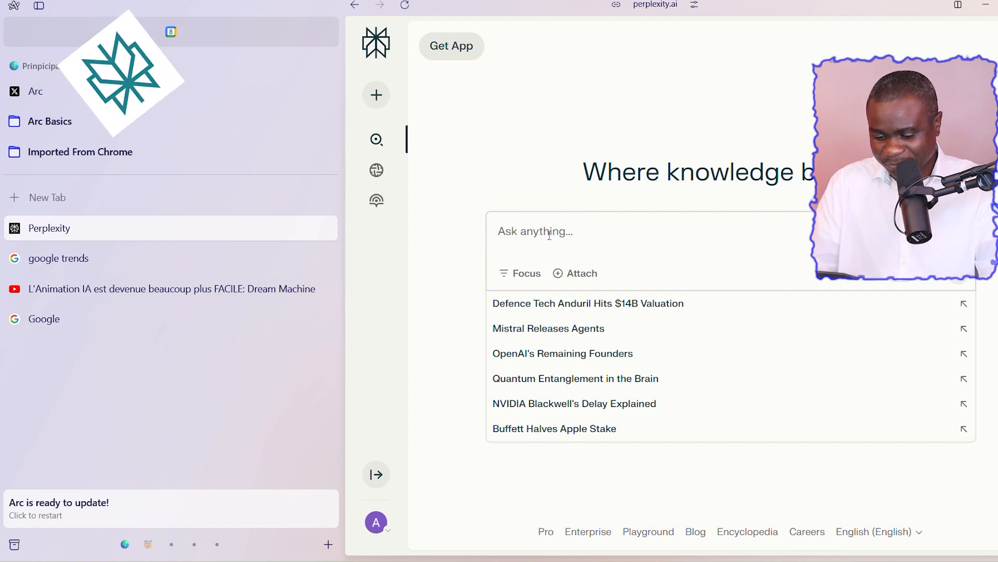
type("Donne ,")
type("moi un re")
type("su")
type("m")
key("BackSpace")
type("mé sur les")
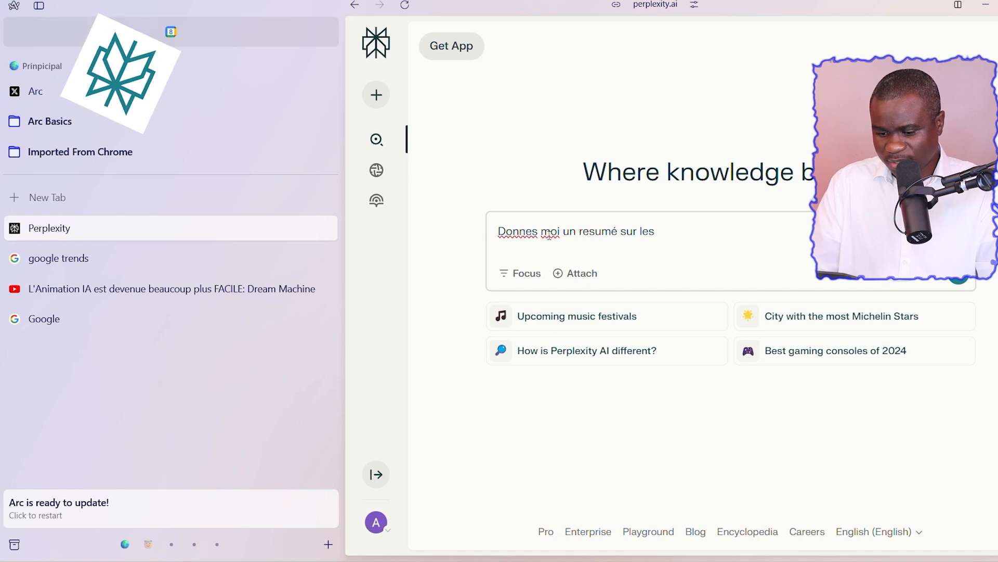
type(" avan")
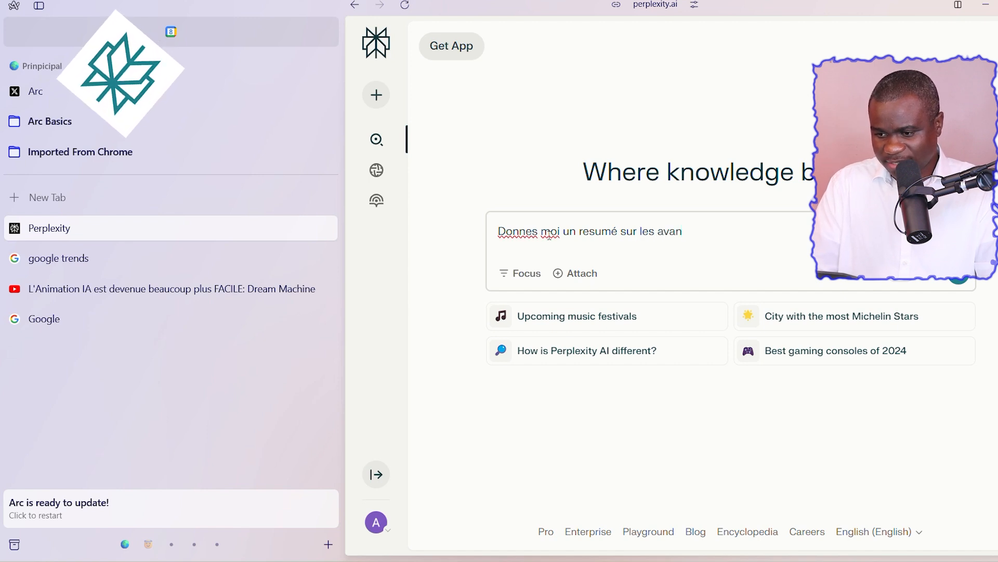
type("tage")
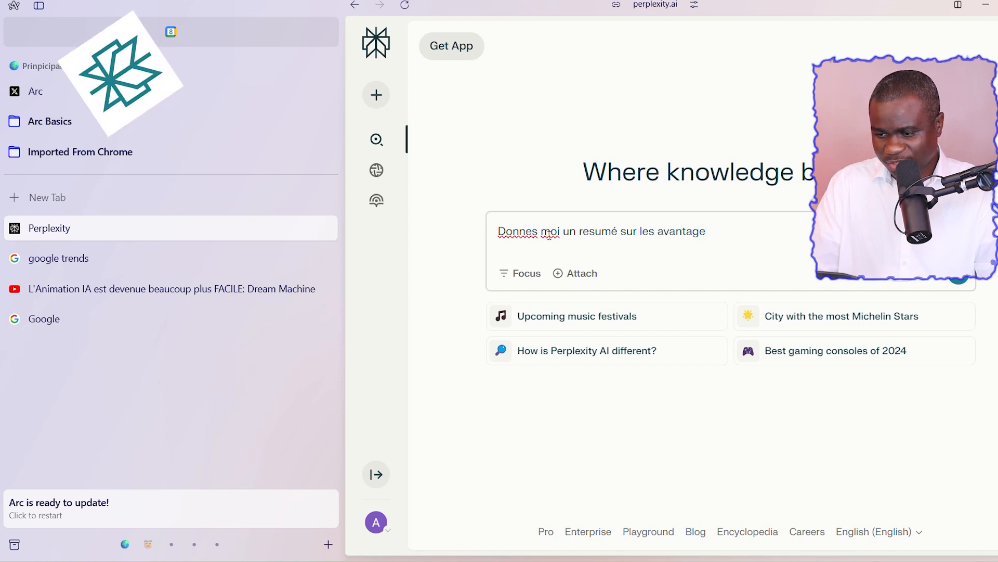
type("s de Perp")
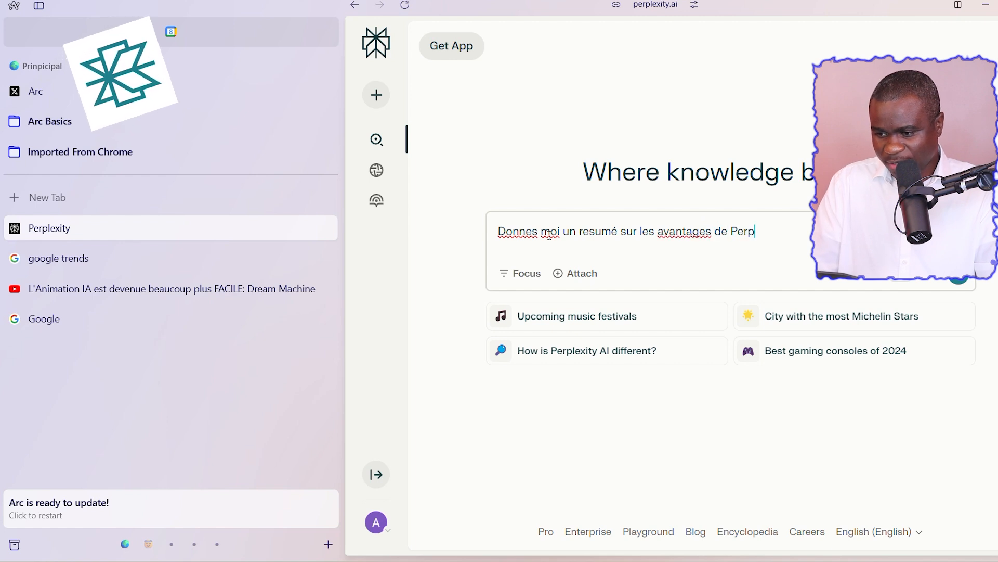
type("lixity comparé à")
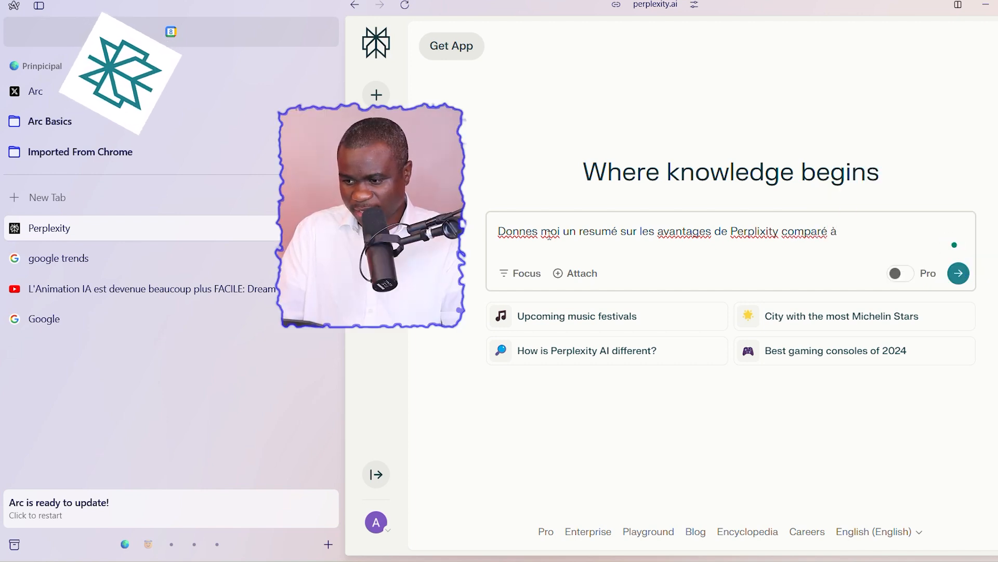
type(" Chat GPT")
key("Return")
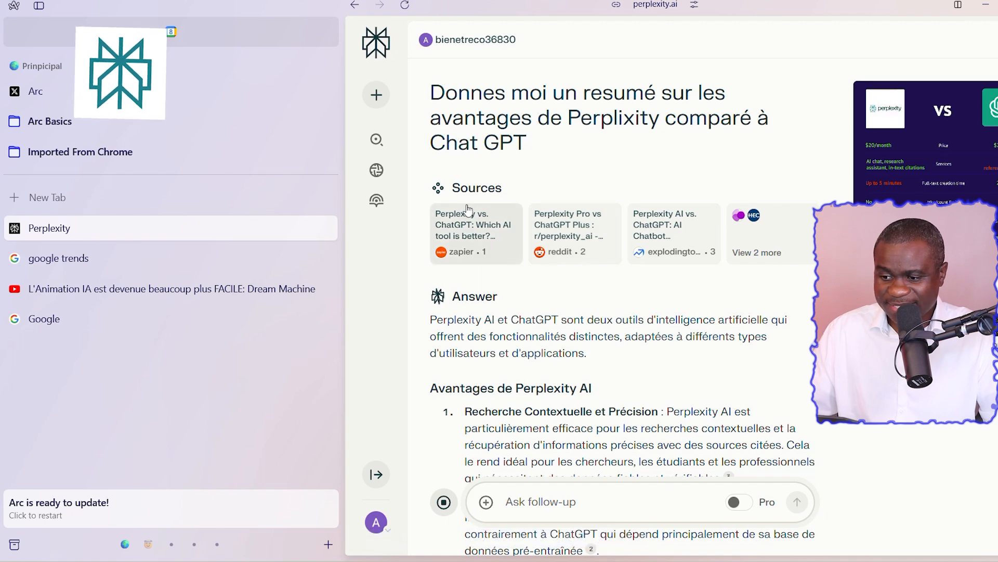
- Read through the advantages of Perplexity AI and of ChatGPT in the comparison answer
scroll(622, 217, "down", 5)
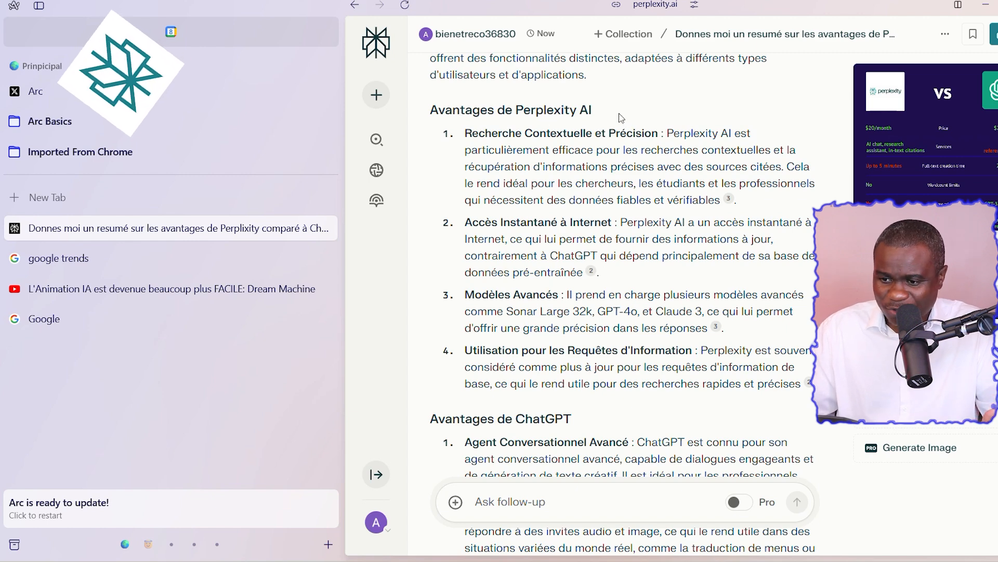
scroll(624, 130, "up", 2)
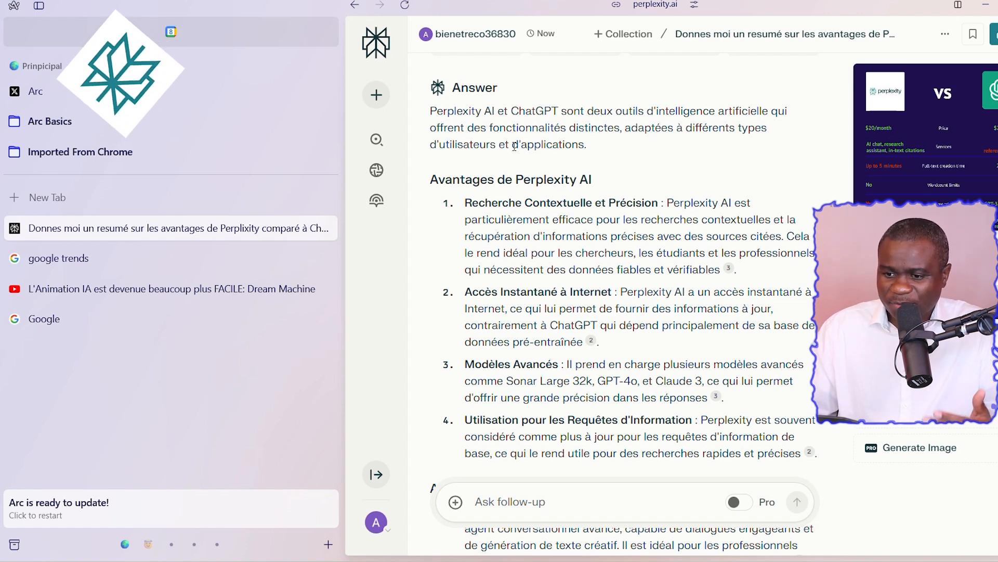
scroll(600, 149, "down", 2)
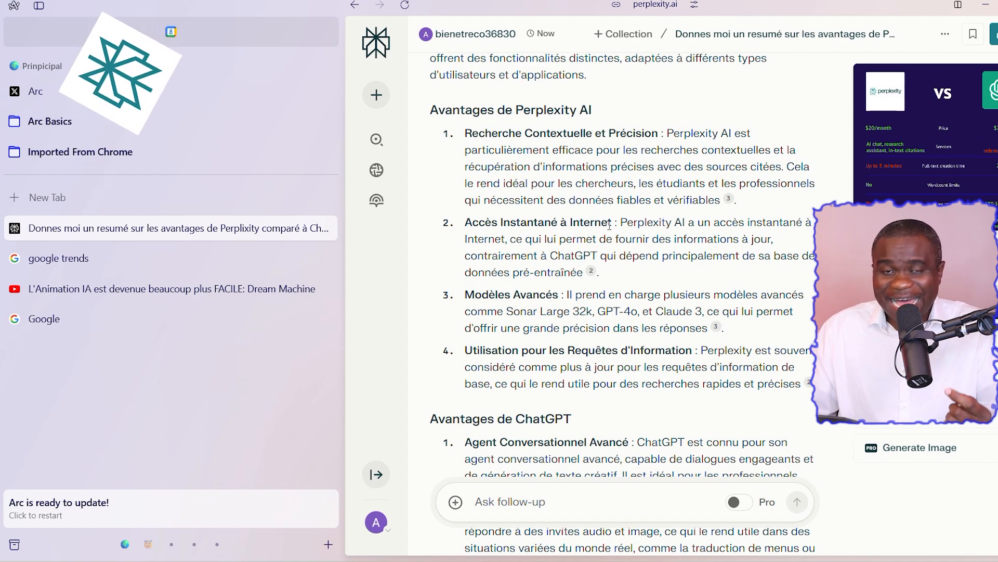
scroll(539, 241, "down", 2)
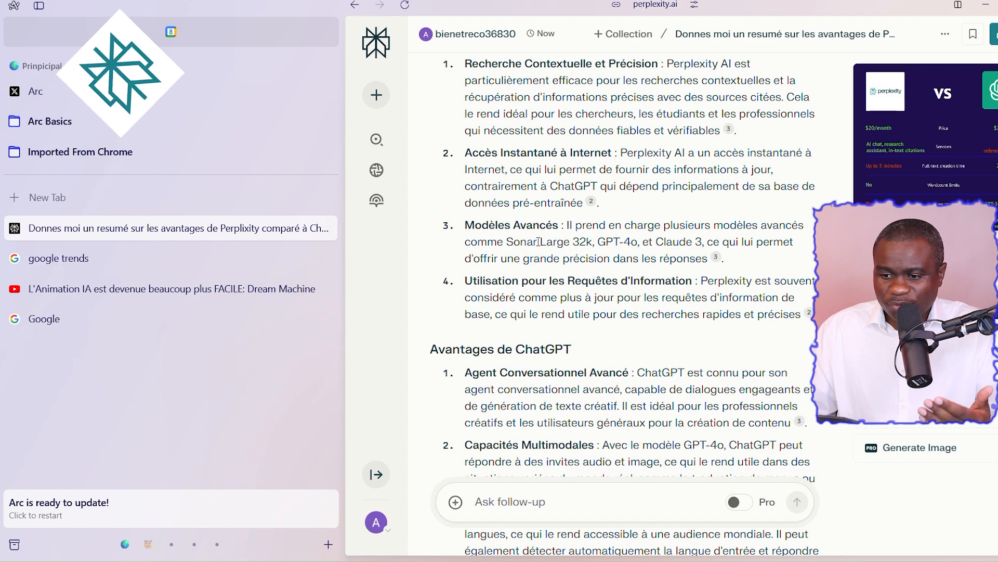
scroll(604, 243, "down", 2)
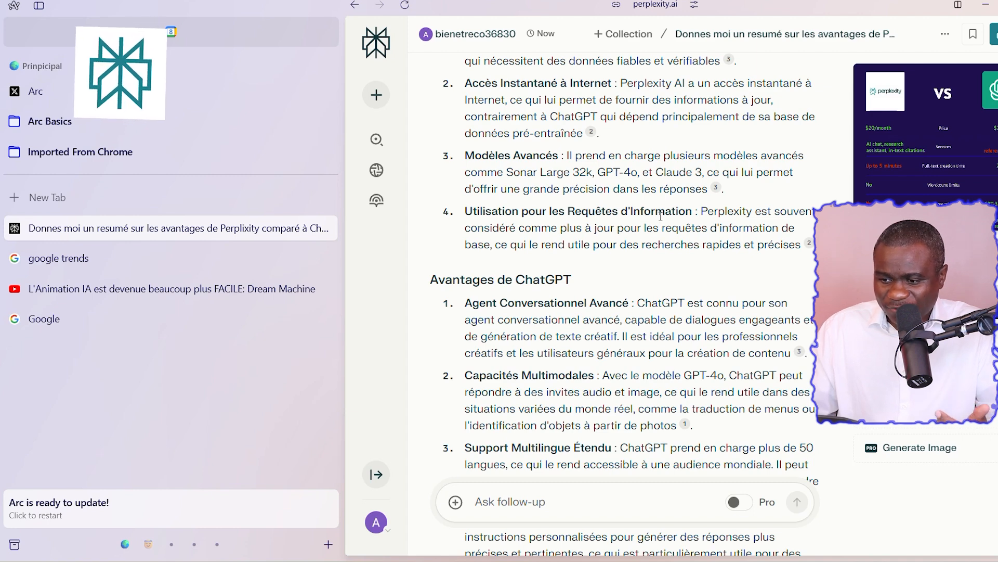
scroll(549, 272, "down", 1)
scroll(559, 307, "up", 3)
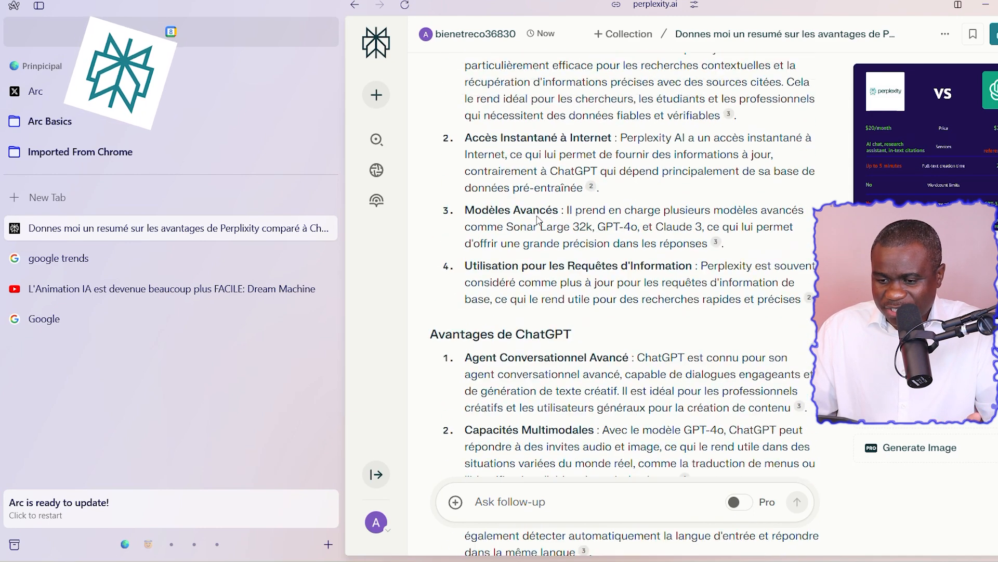
scroll(561, 312, "down", 2)
scroll(556, 291, "down", 3)
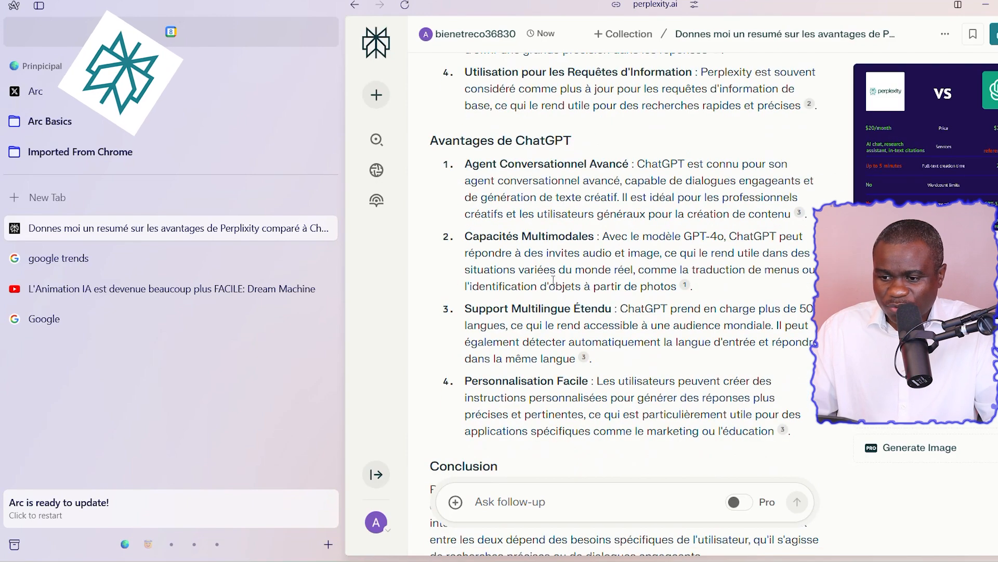
- Return to the start of the answer and copy the Perplexity versus ChatGPT comparison image
scroll(555, 282, "down", 1)
scroll(557, 280, "up", 8)
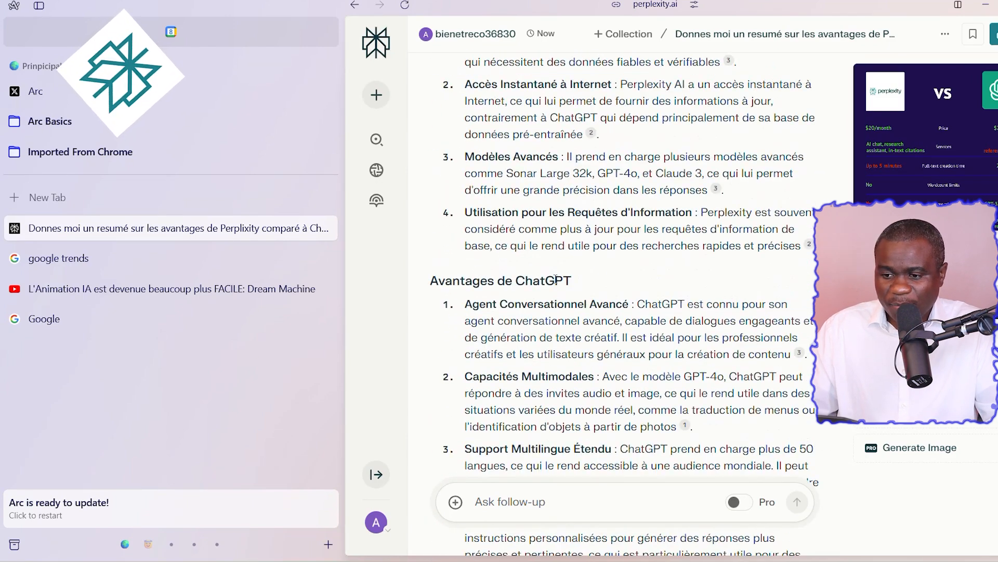
scroll(557, 276, "up", 2)
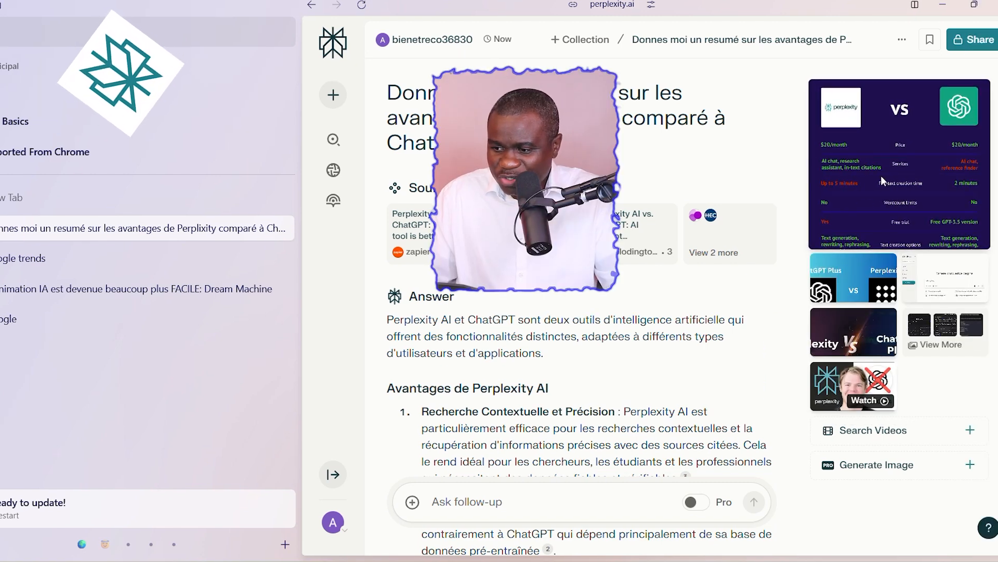
right_click(887, 127)
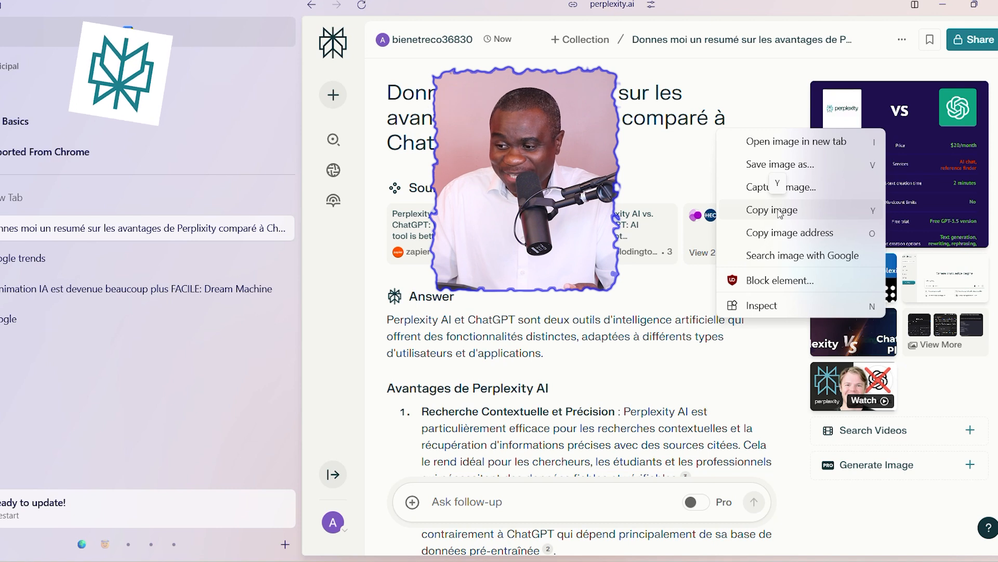
left_click(780, 211)
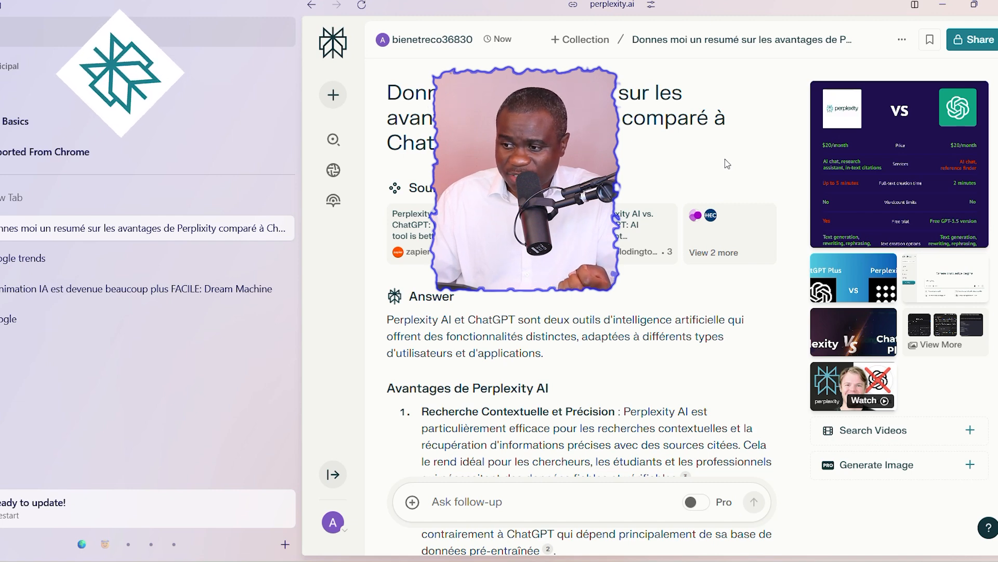
scroll(727, 163, "down", 5)
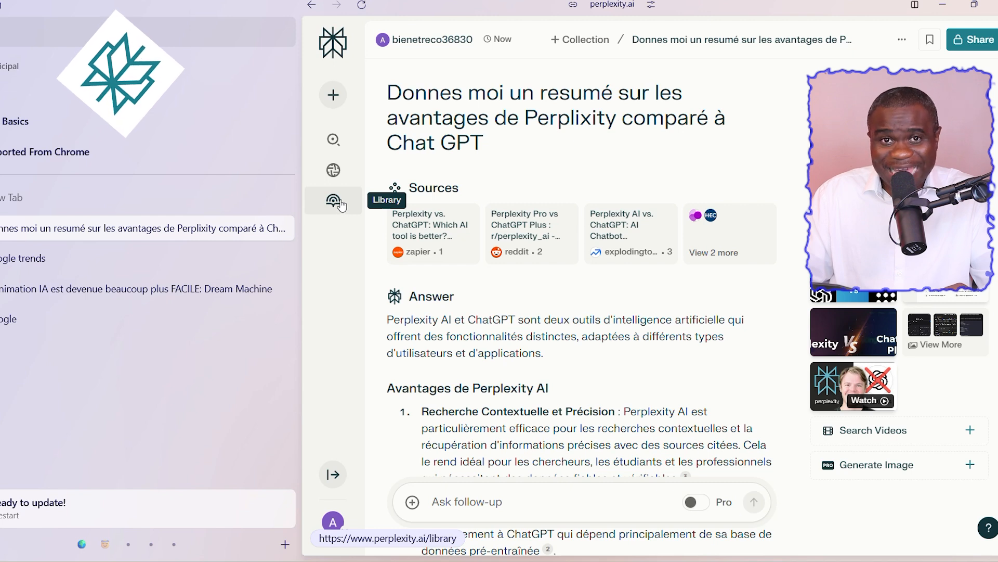
- Open the thread comparing PMMA and PC molding cycle time from the Perplexity Library
left_click(341, 206)
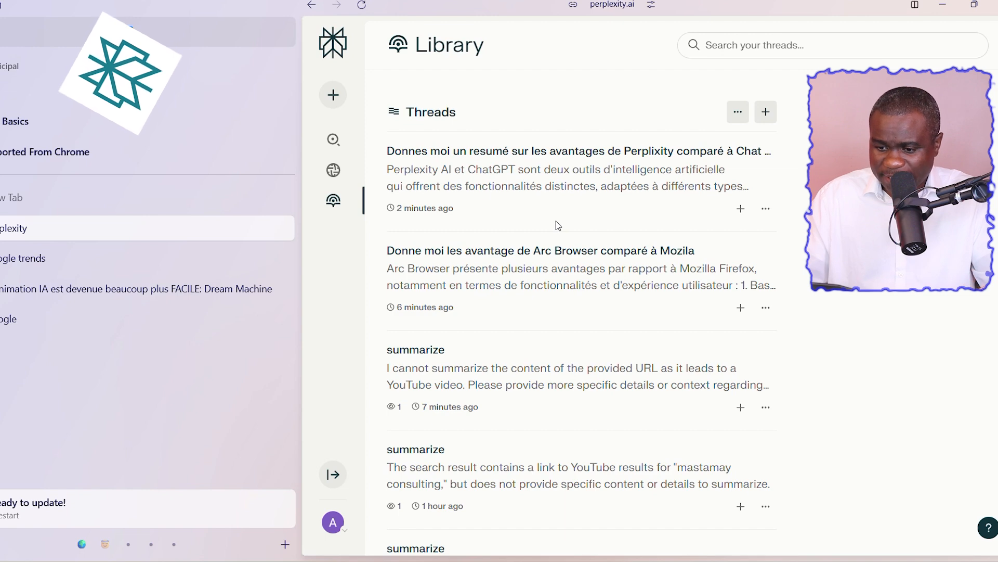
scroll(546, 287, "down", 15)
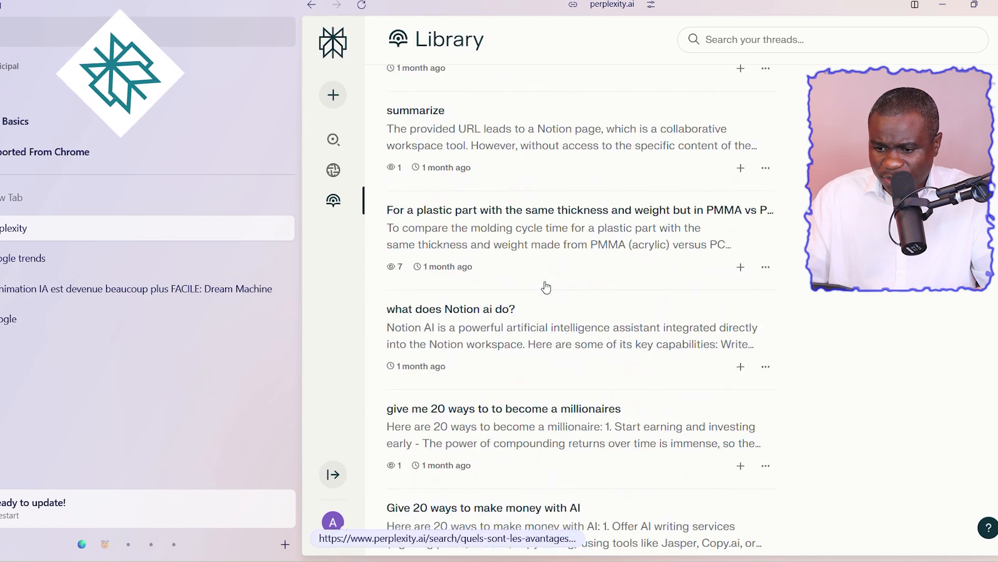
scroll(546, 287, "down", 1)
left_click(548, 173)
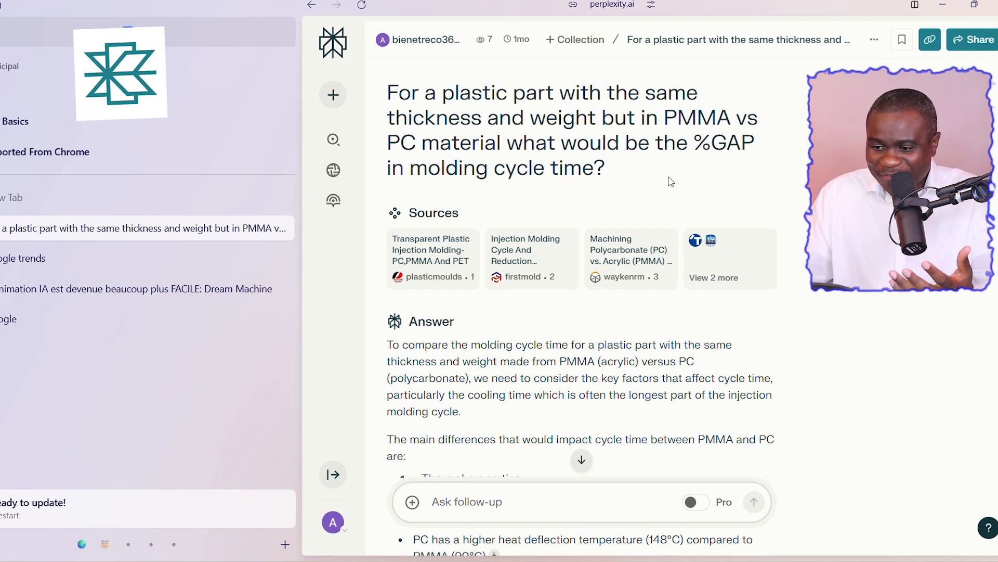
- Read through the PMMA versus PC answer, from its sources to the estimated cycle time difference
scroll(670, 180, "down", 2)
mouse_move(442, 162)
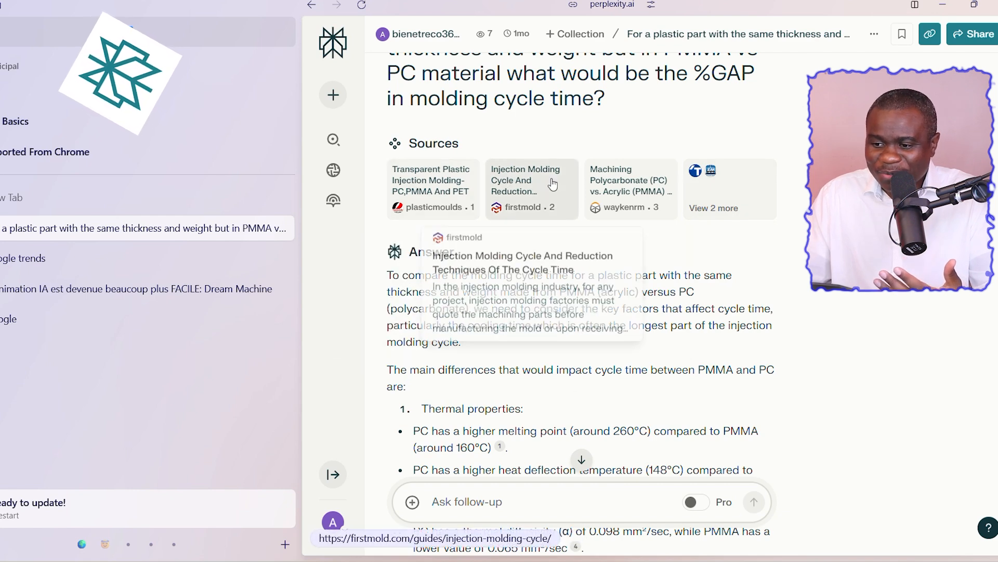
scroll(754, 201, "down", 4)
scroll(512, 191, "down", 4)
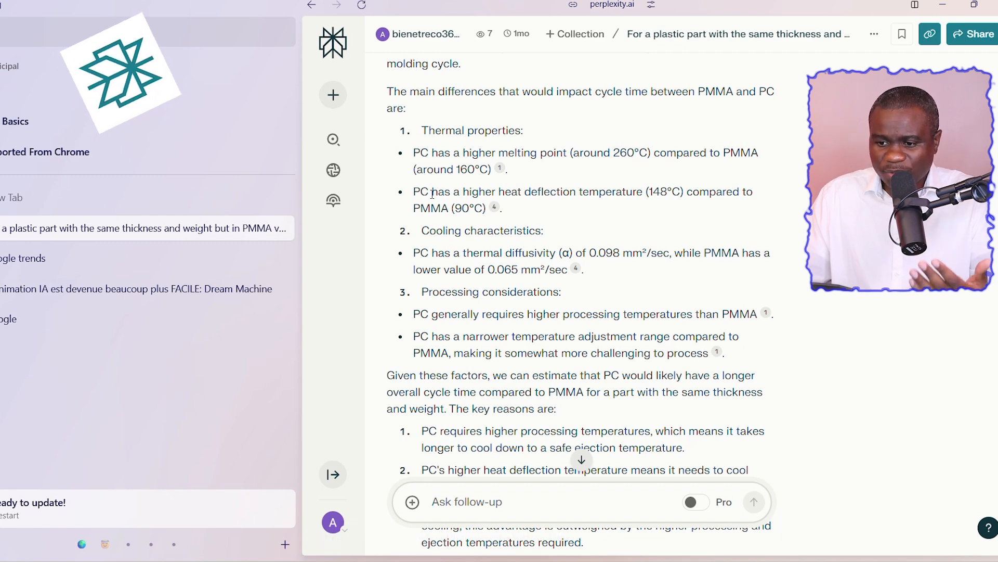
scroll(440, 210, "down", 3)
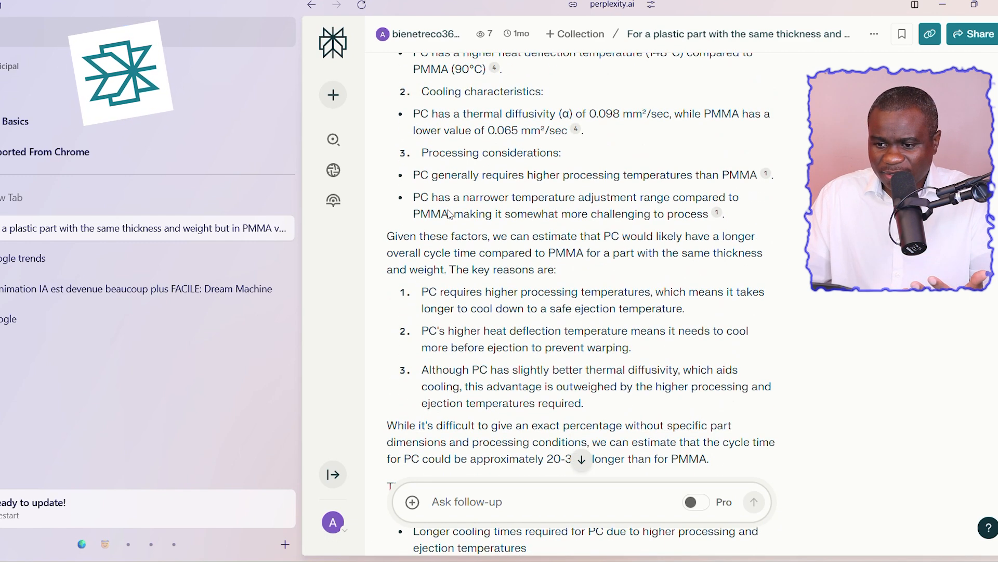
scroll(448, 156, "down", 6)
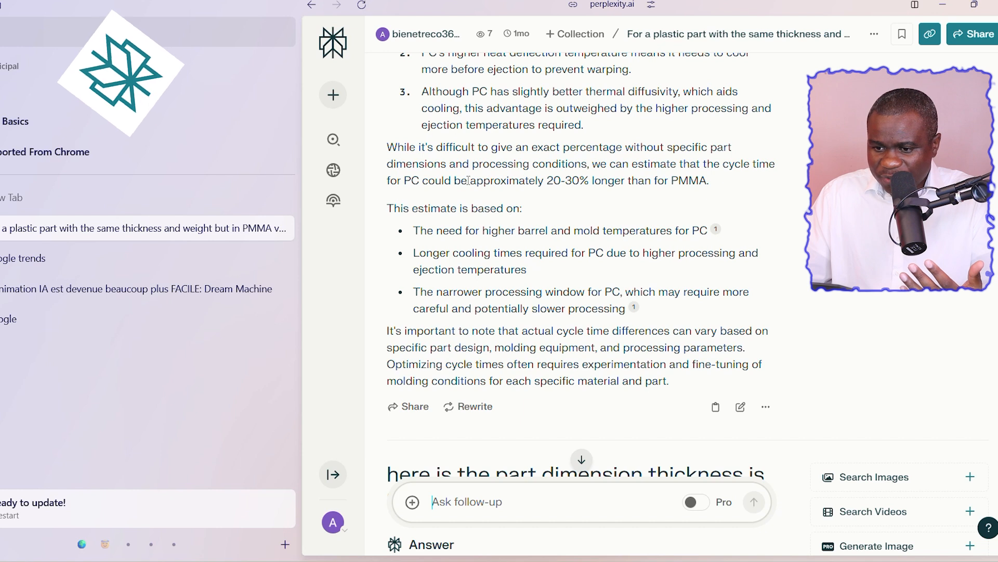
left_click_drag(385, 149, 726, 189)
left_click(506, 160)
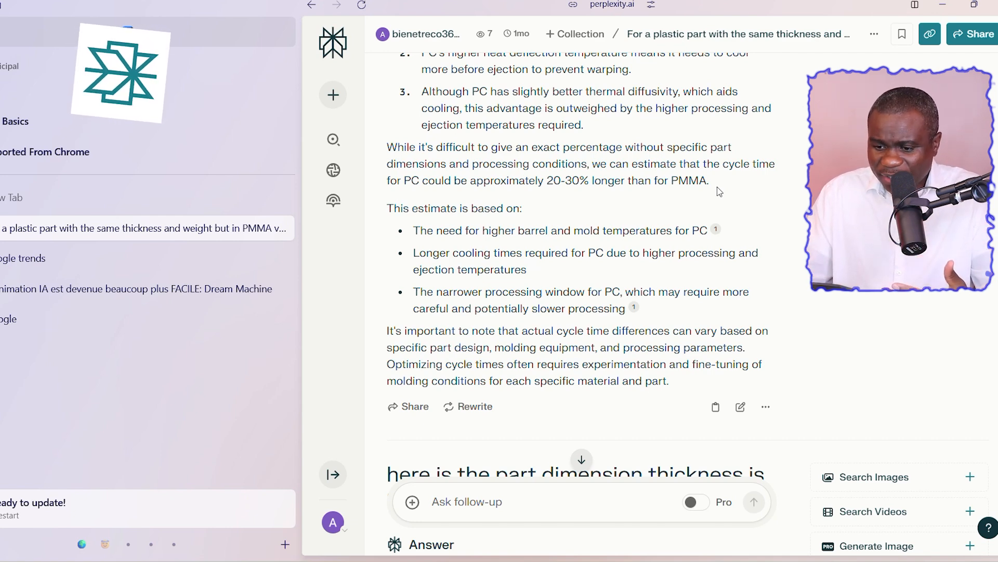
- Read the follow-up answer for the part dimensions, including the cooling time formula, material comparison and concluding %GAP estimate
scroll(716, 186, "down", 7)
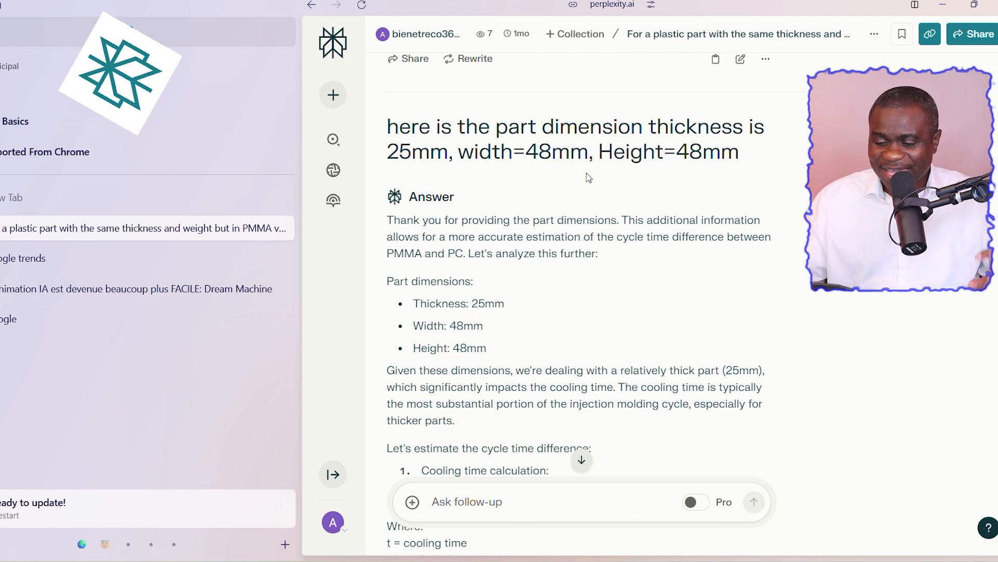
scroll(499, 208, "down", 3)
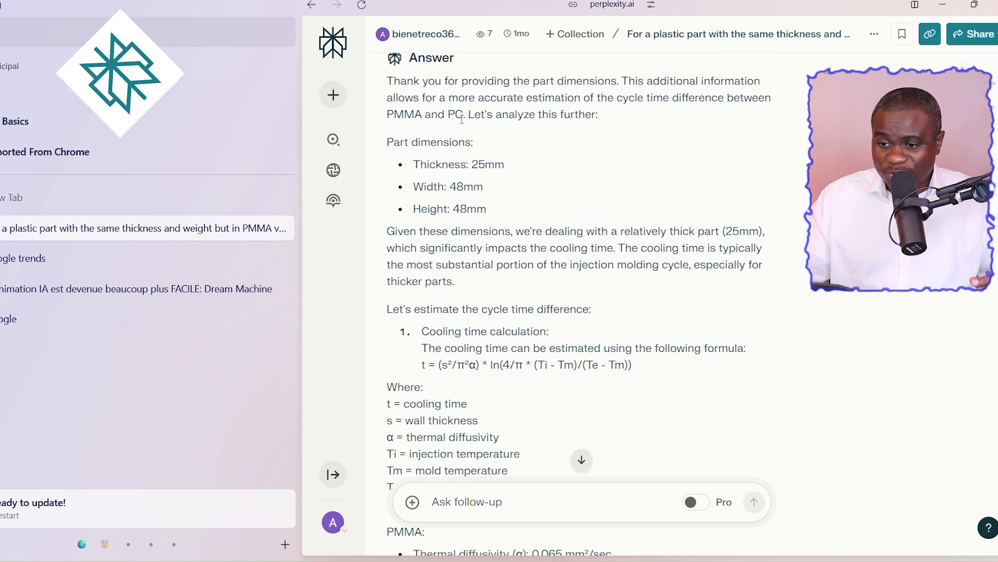
scroll(523, 135, "down", 2)
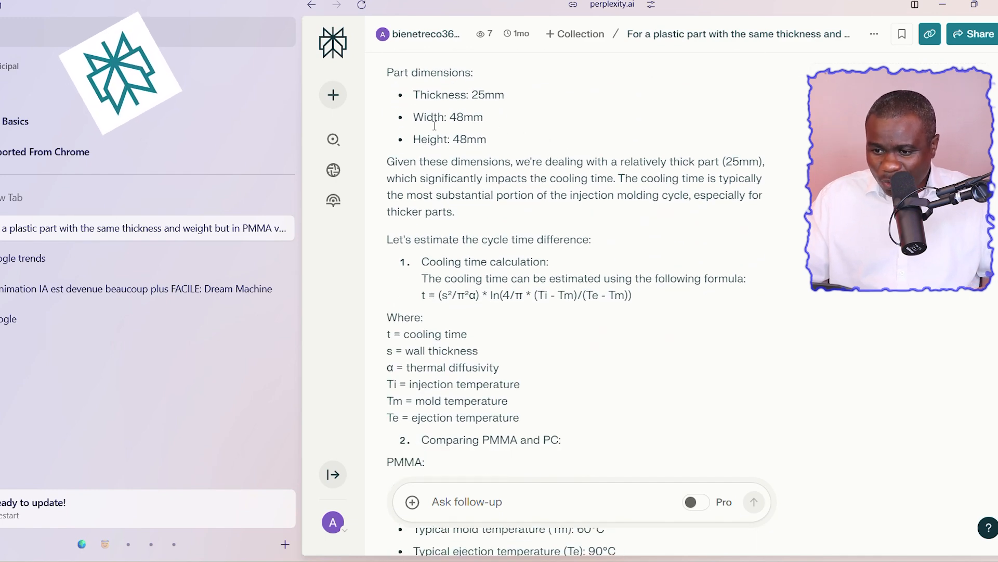
scroll(471, 232, "down", 2)
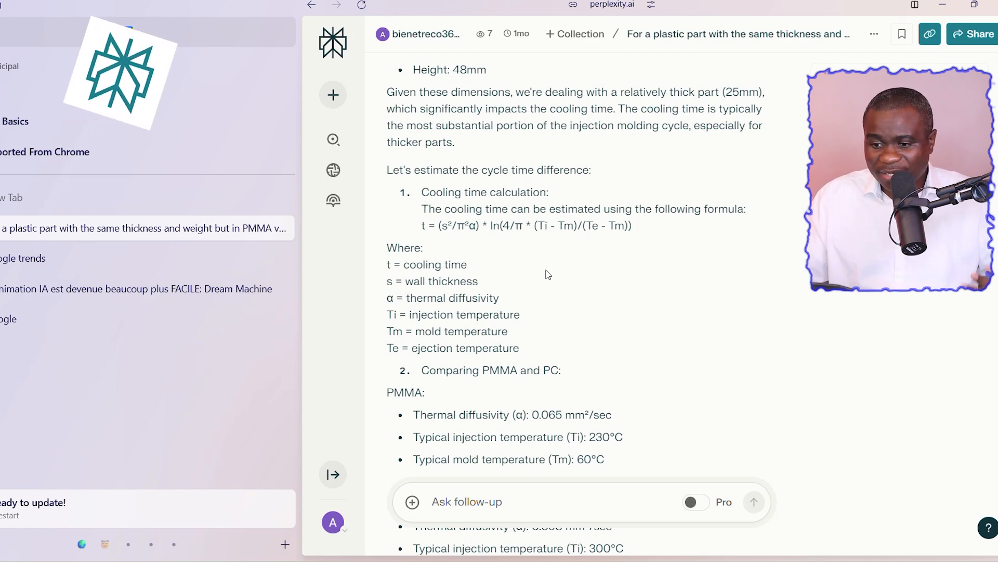
scroll(546, 274, "down", 2)
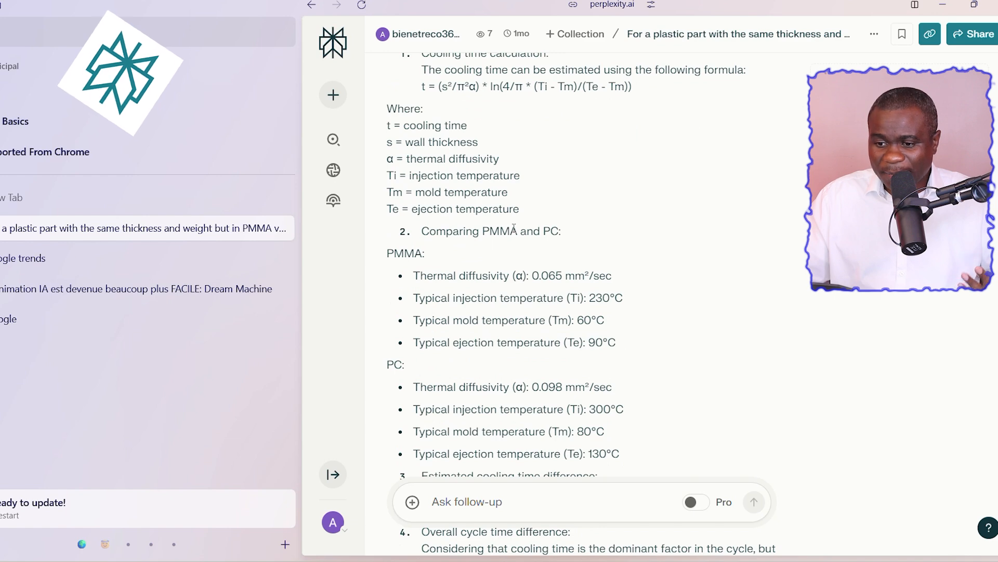
scroll(514, 229, "down", 3)
scroll(503, 181, "down", 8)
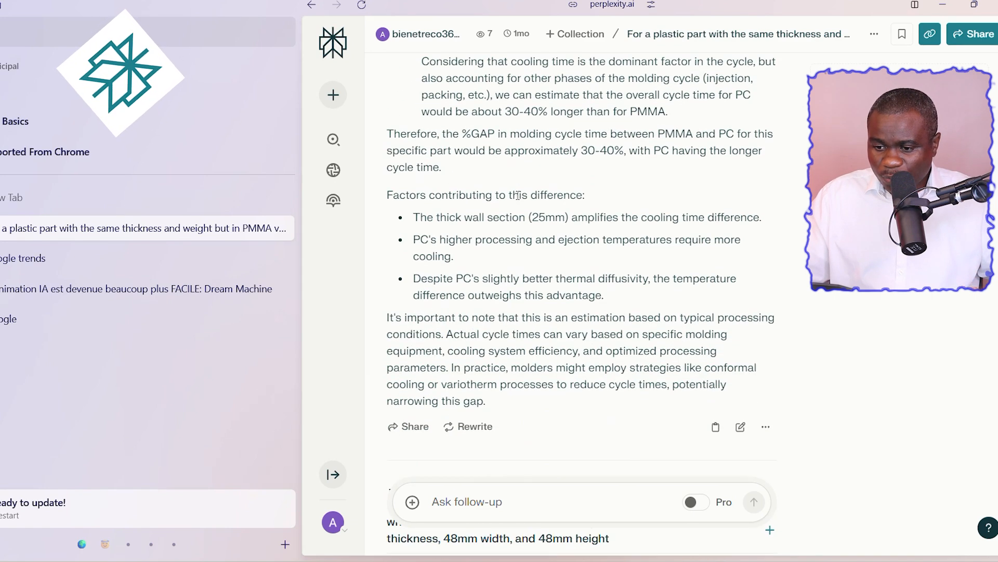
scroll(519, 211, "up", 5)
left_click_drag(387, 210, 725, 239)
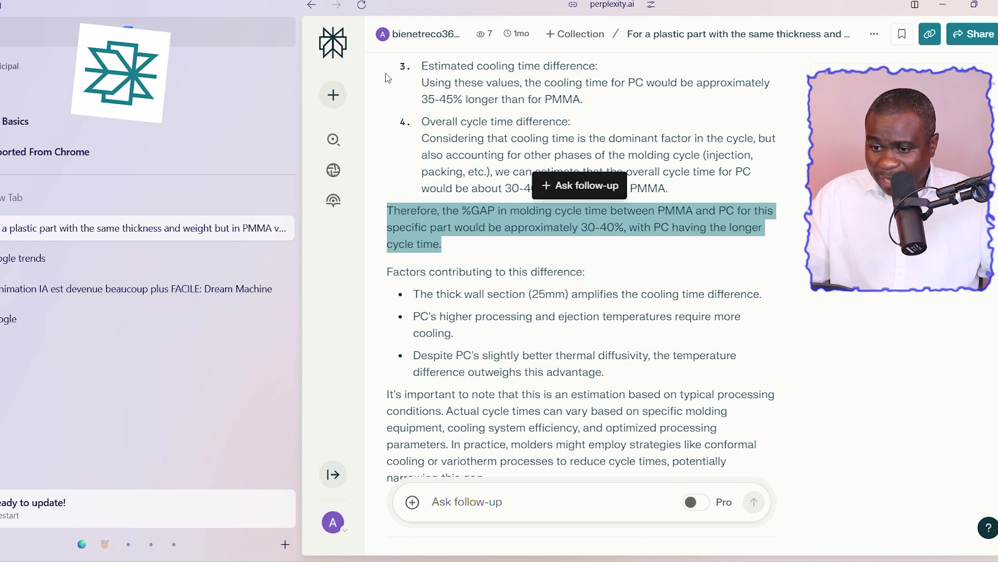
left_click(714, 155)
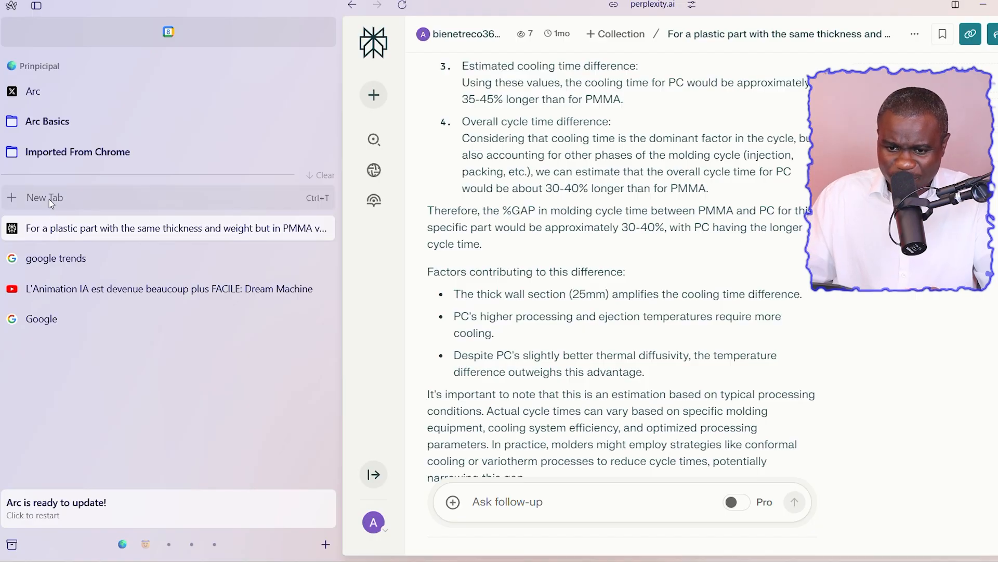
left_click(71, 206)
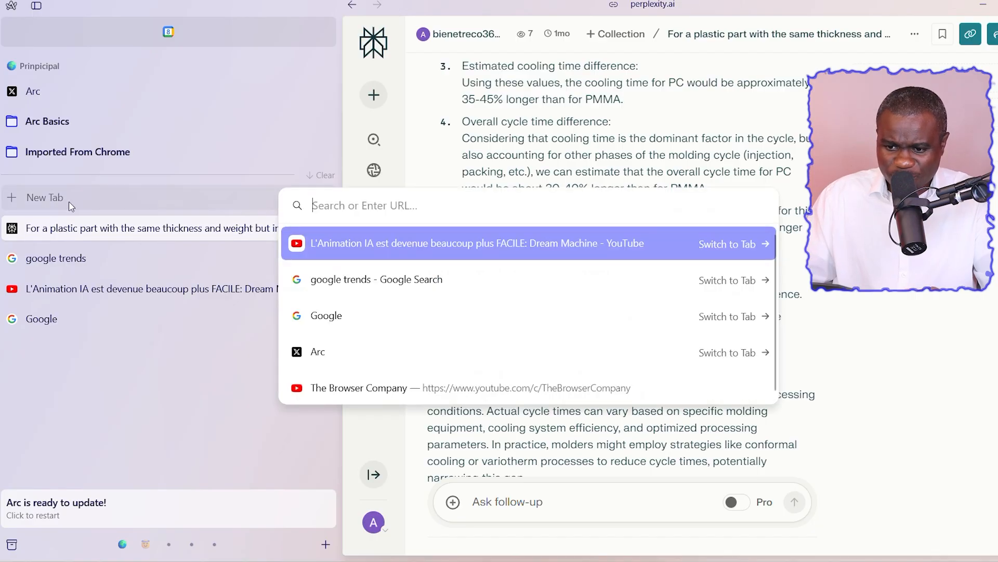
type("Notion")
key("BackSpace")
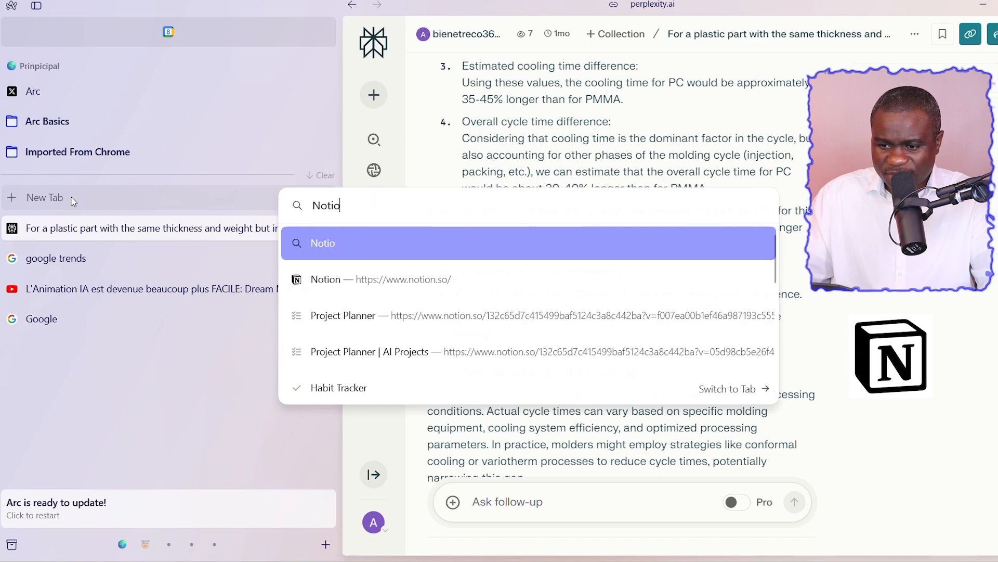
left_click(358, 281)
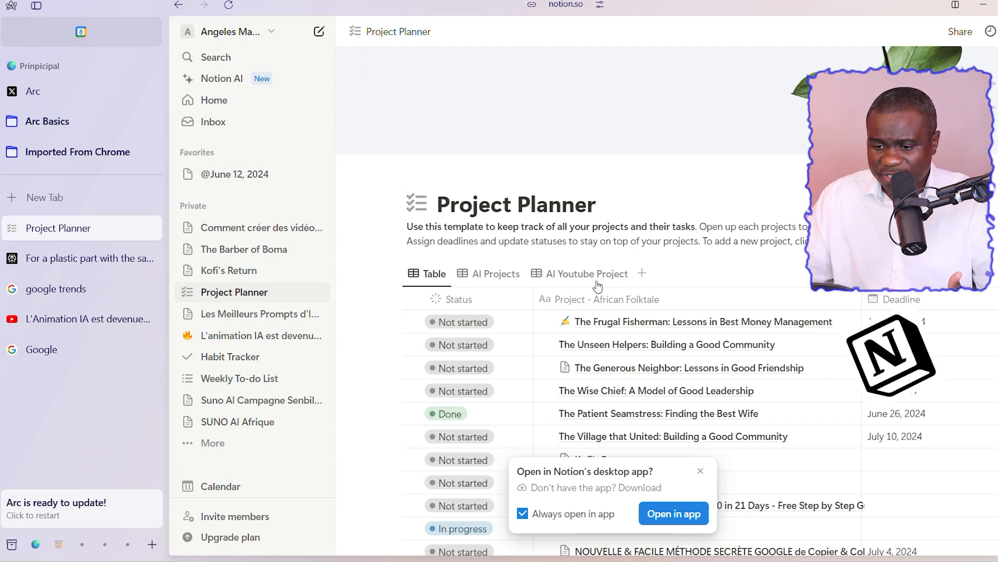
- Change the status of "The Frugal Fisherman: Lessons in Best Money Management" to In progress and then to Done
left_click(468, 325)
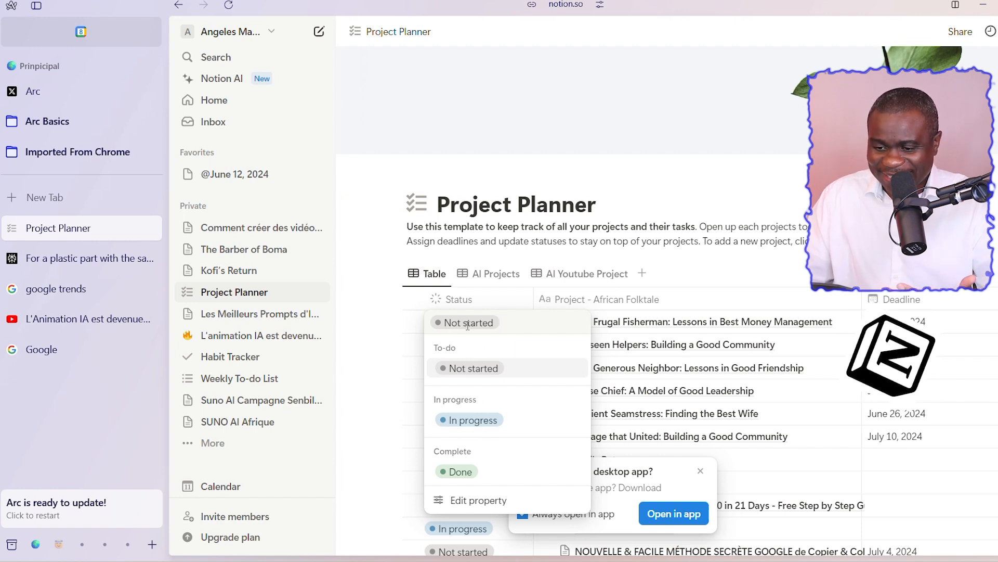
left_click(465, 428)
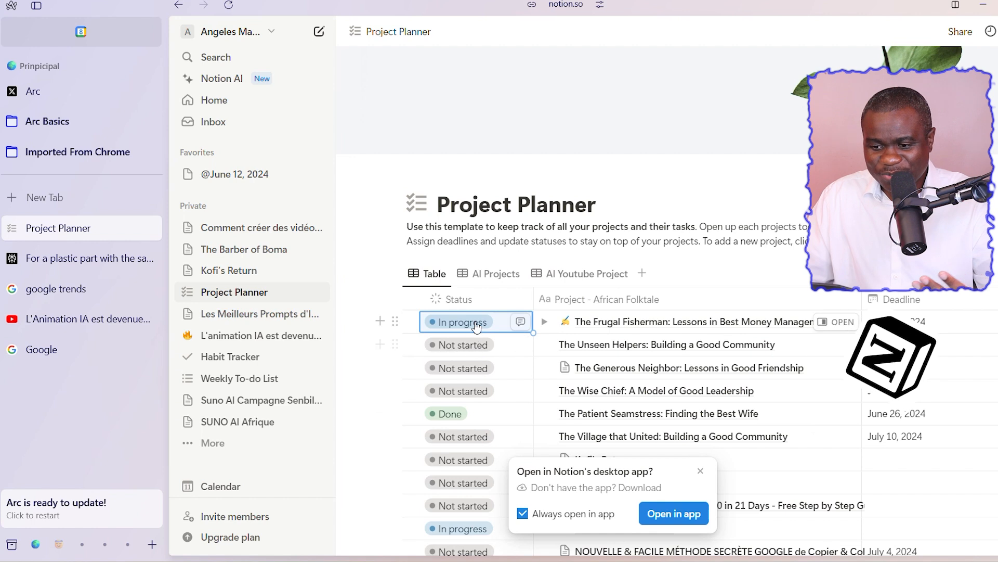
left_click(499, 324)
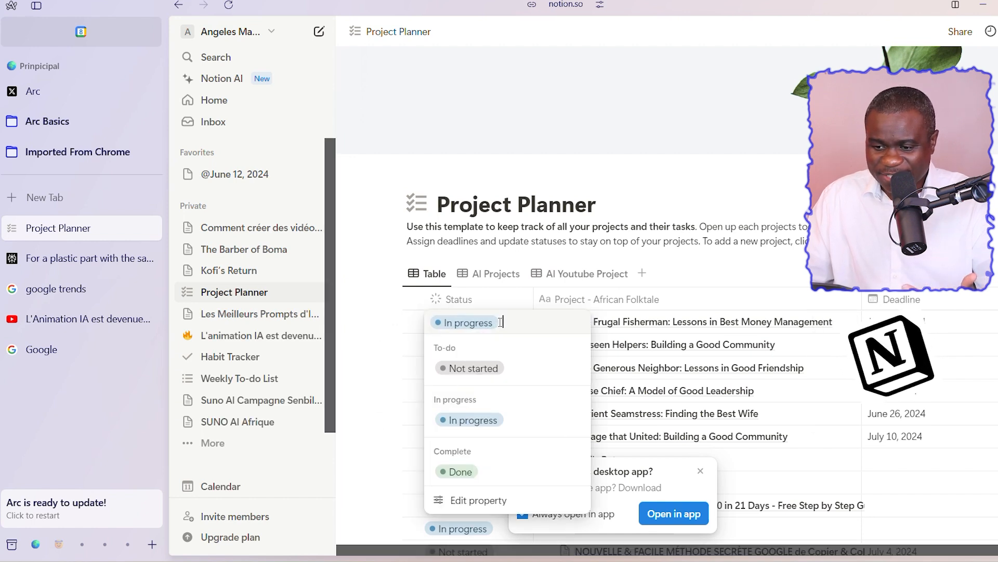
left_click(460, 471)
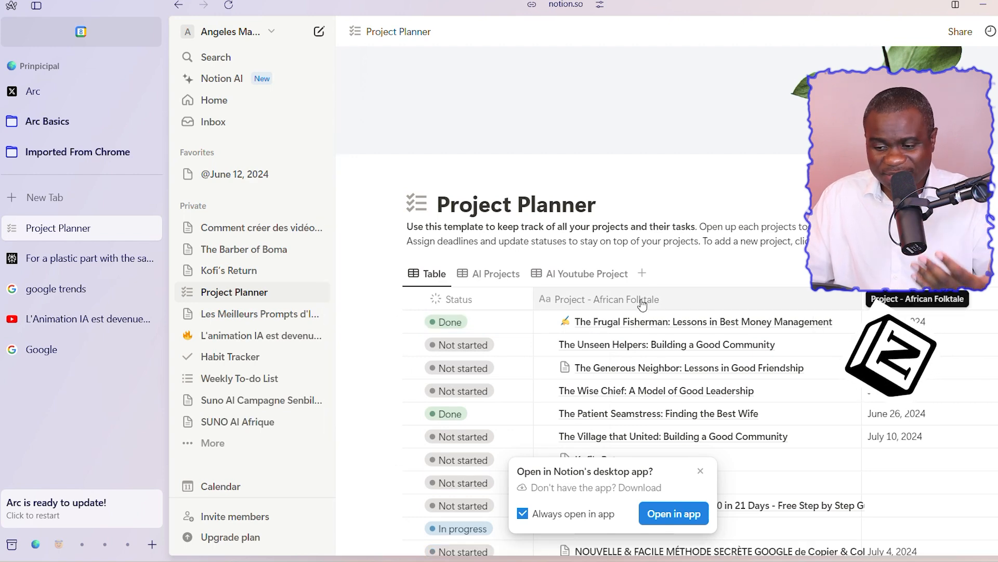
- Open the "6 IA pour la Productivite" project page from the AI Projects view of the Project Planner
scroll(768, 322, "down", 4)
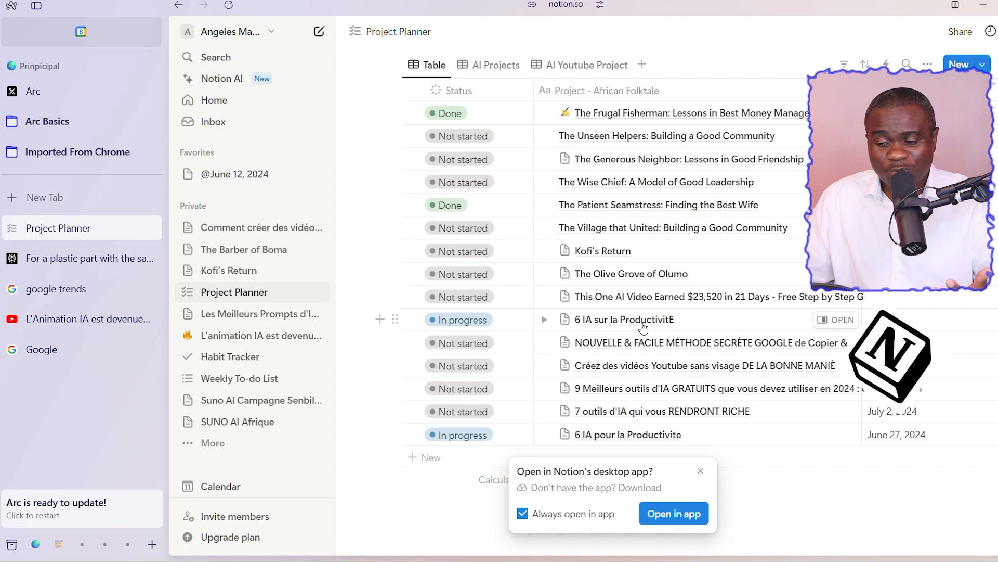
left_click(836, 319)
scroll(791, 275, "up", 4)
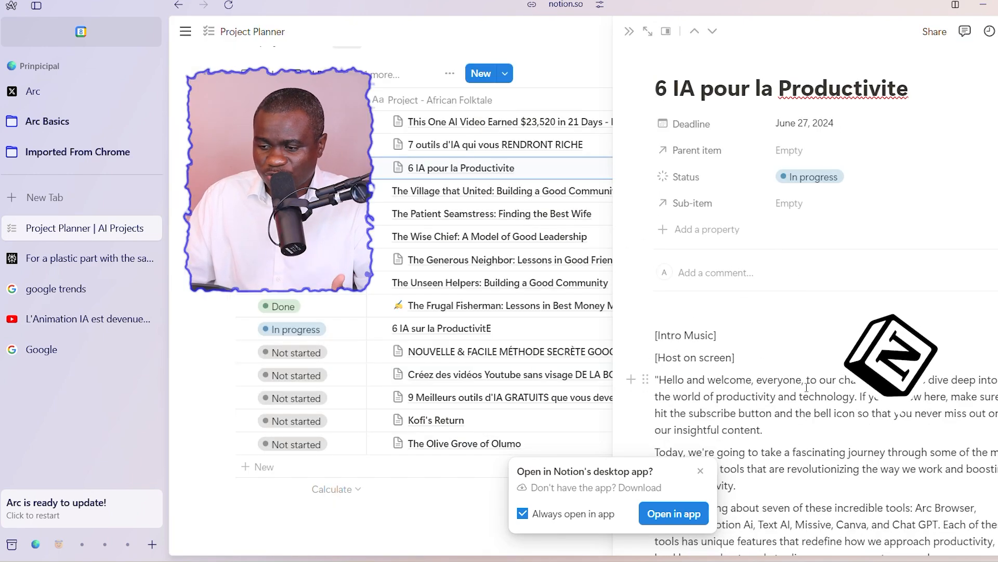
- Have the AI assistant, started on the empty first line of the page body, translate the title to English and accept the resulting heading
left_click(669, 315)
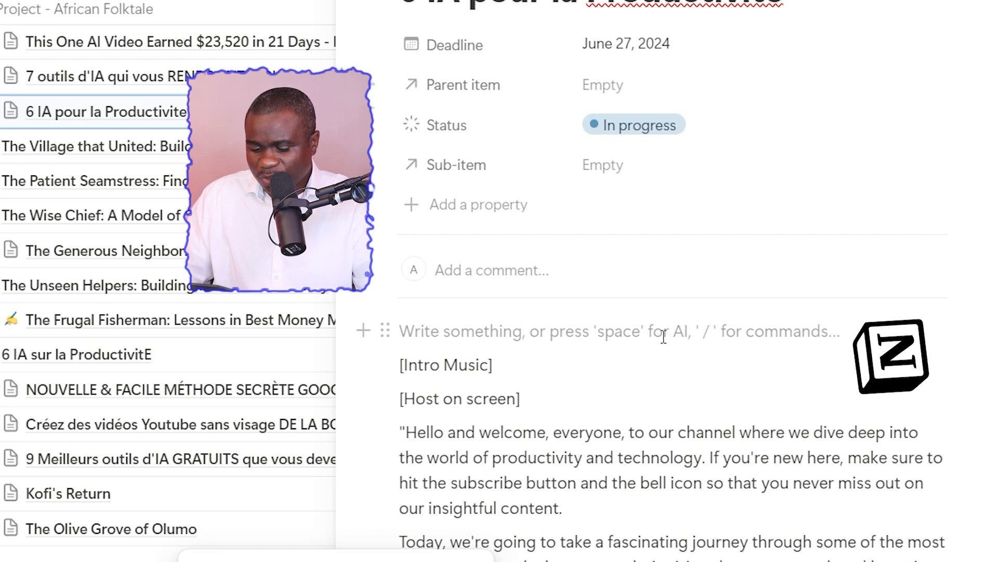
key("space")
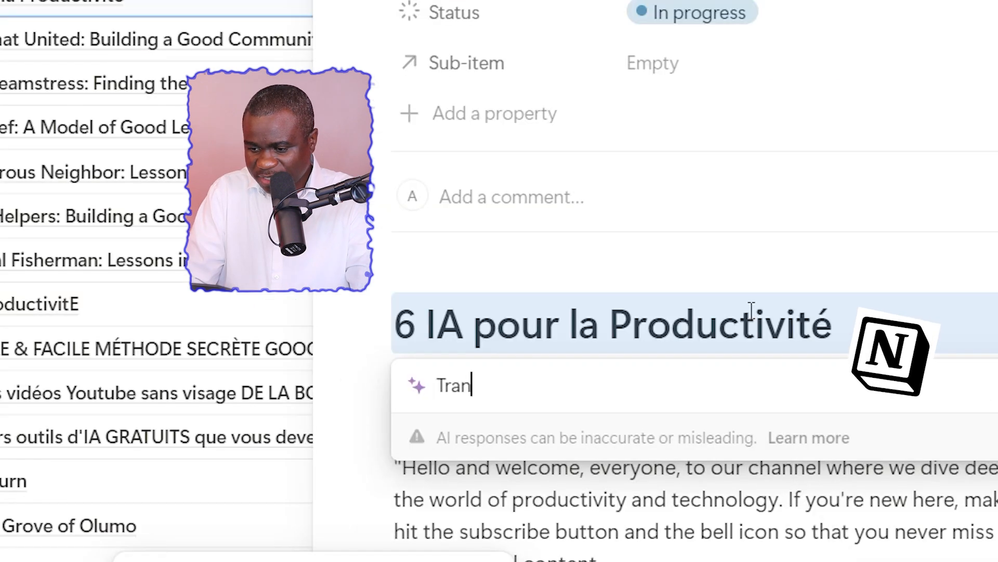
type("slat")
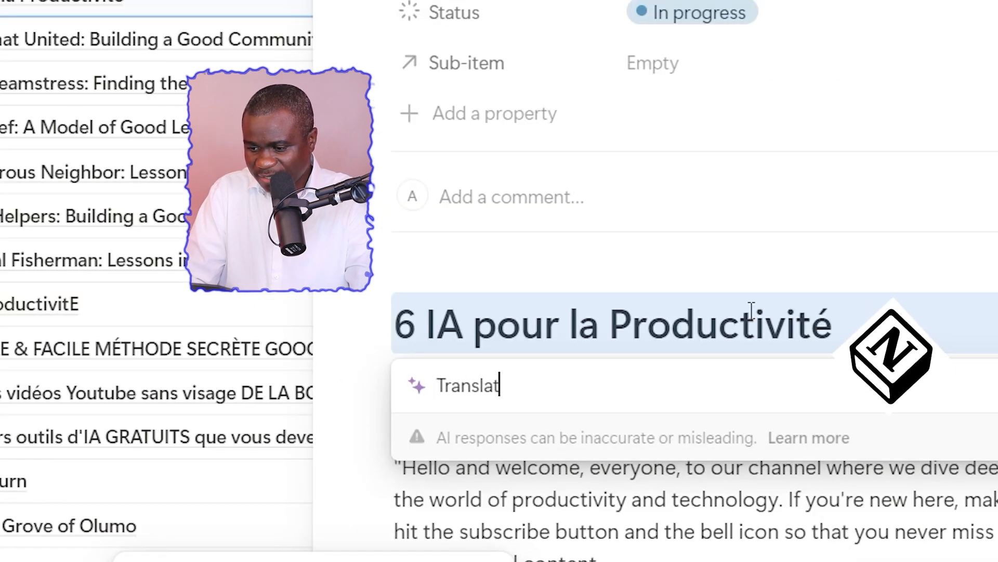
type("e the ti")
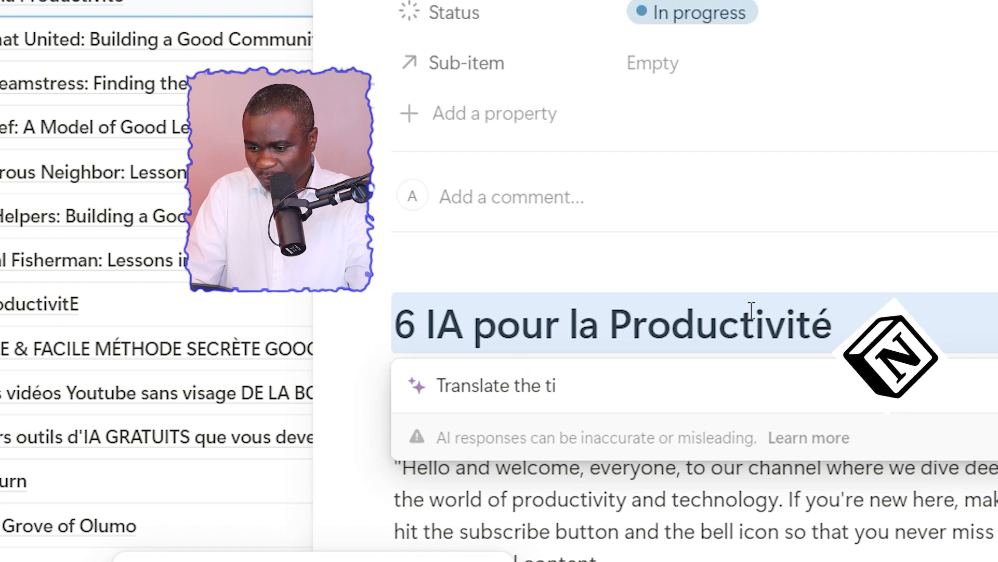
type("tle tp")
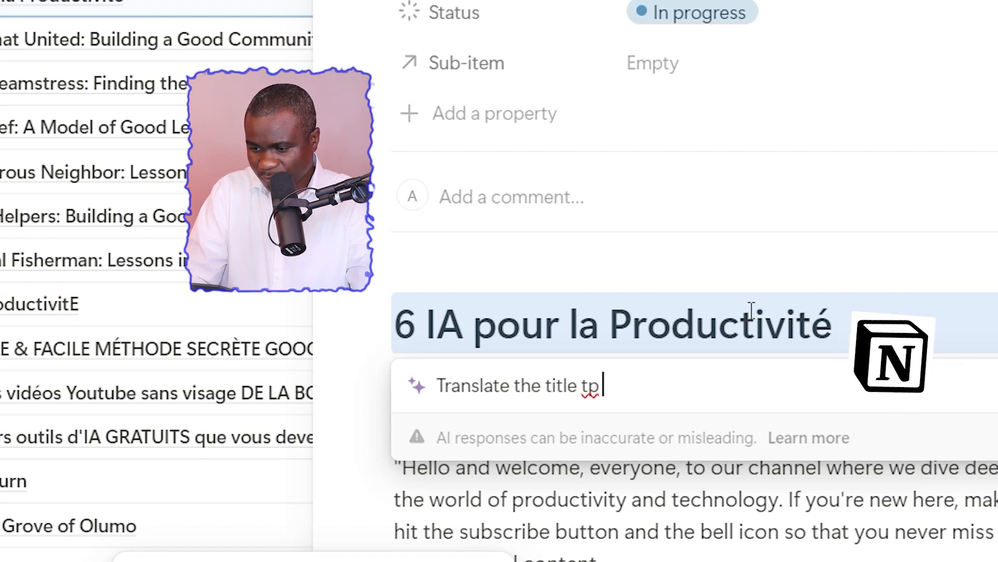
key("BackSpace")
key("BackSpace")
type("o")
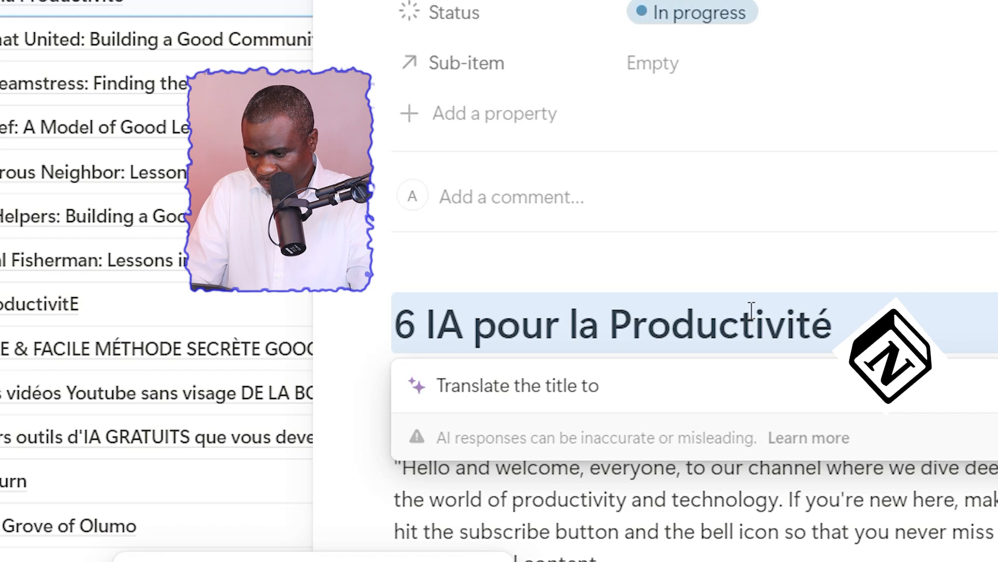
type(" English")
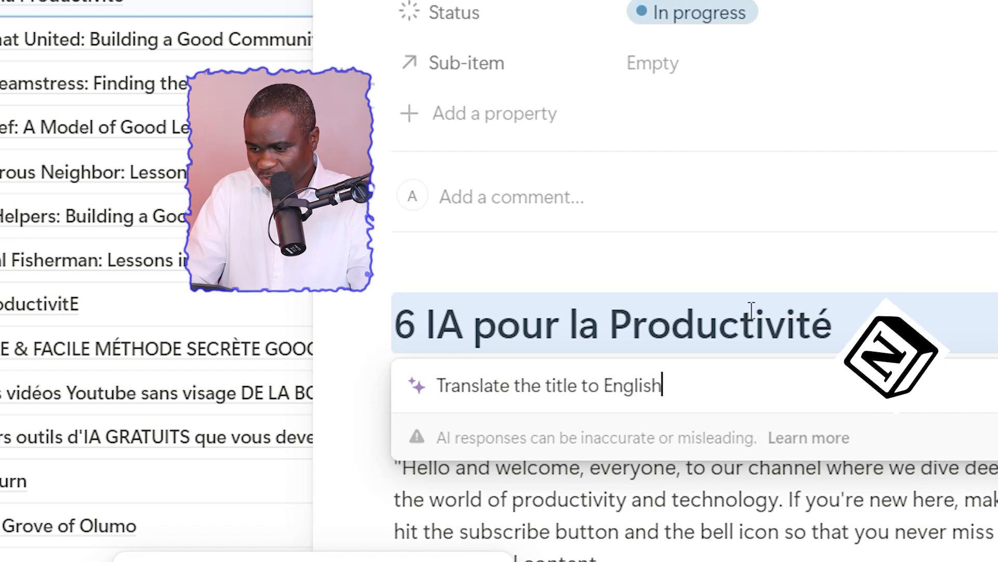
key("Return")
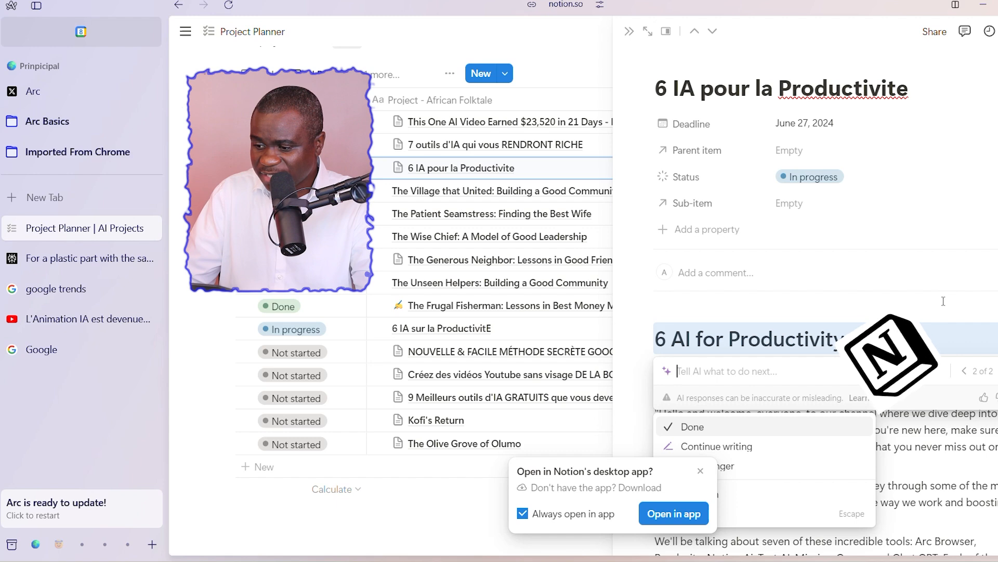
key("Return")
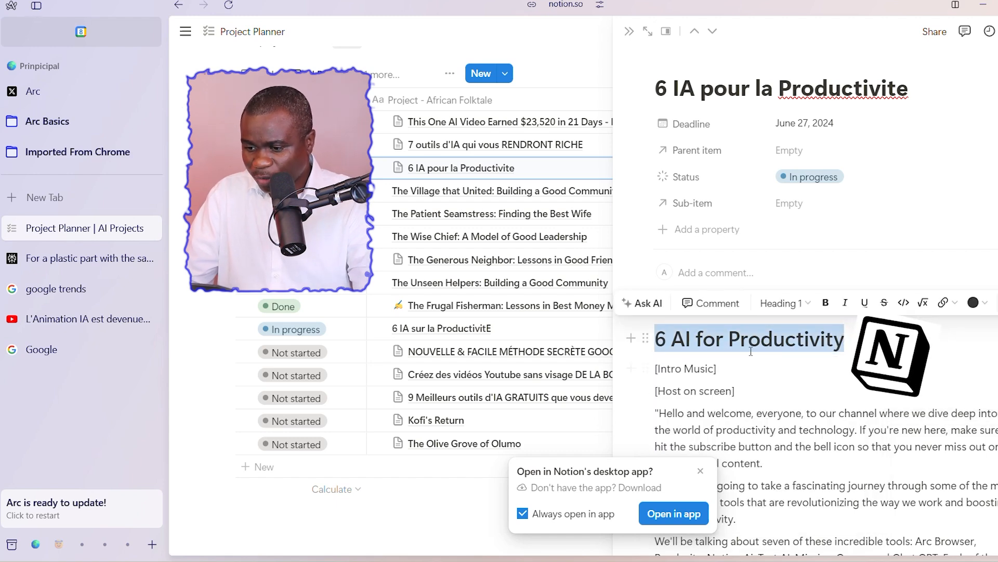
left_click(750, 346)
left_click(755, 383)
- Close the "6 IA pour la Productivite" page and return to the AI Projects view of the Project Planner
scroll(773, 418, "down", 4)
scroll(775, 364, "up", 2)
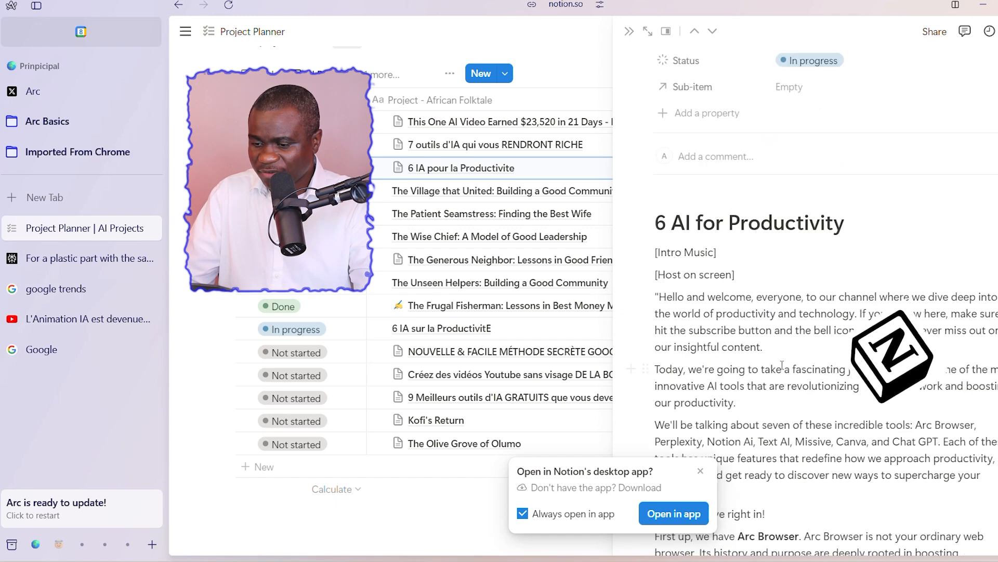
scroll(772, 337, "down", 3)
scroll(773, 312, "up", 4)
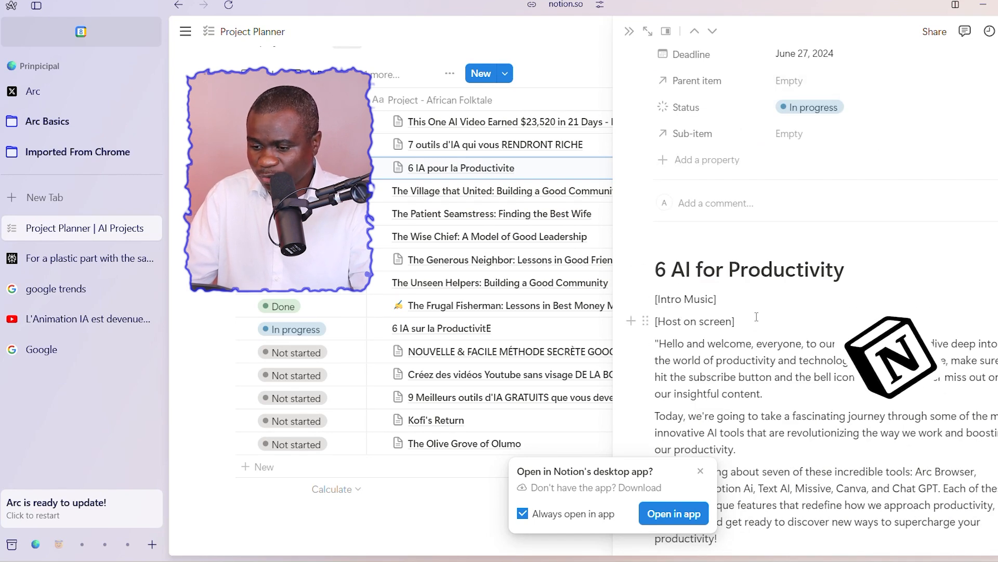
scroll(757, 318, "down", 3)
scroll(757, 317, "up", 5)
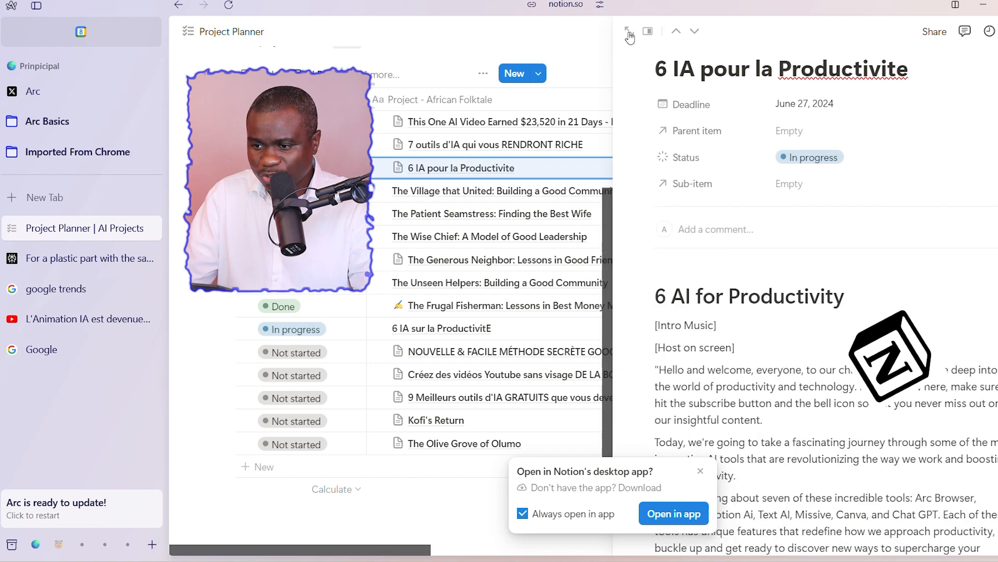
left_click(630, 32)
scroll(697, 194, "up", 4)
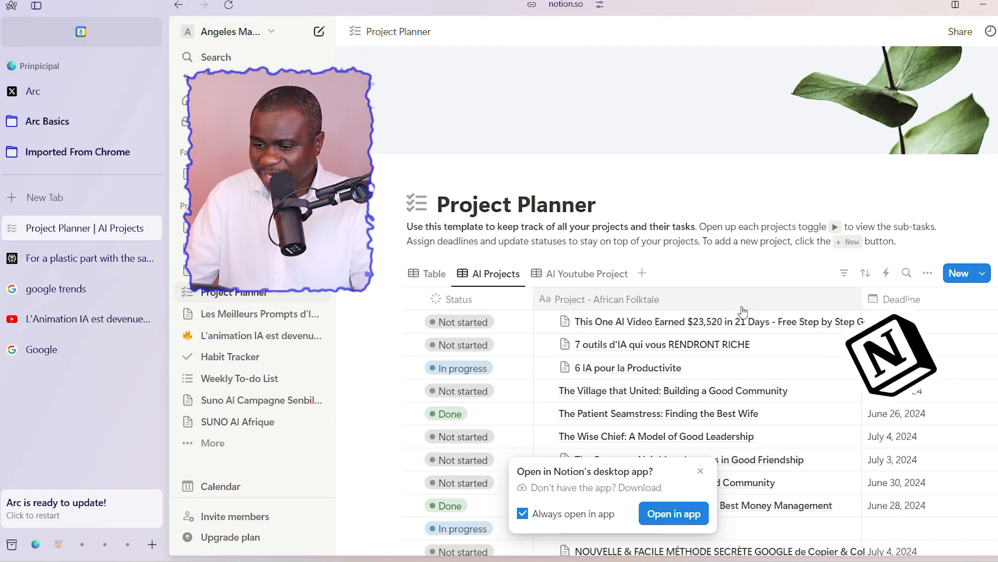
- Create a new project titled "Test Pour YouTube Sur Notion" with the placeholder body text "fgfhfhfggfhfghjfgfg" and close its page
left_click(962, 274)
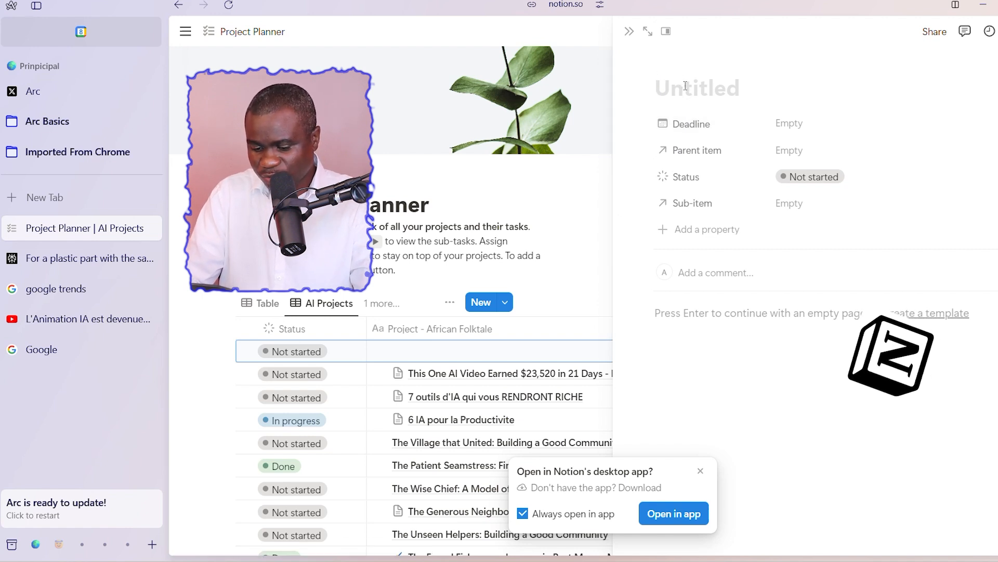
type("Test")
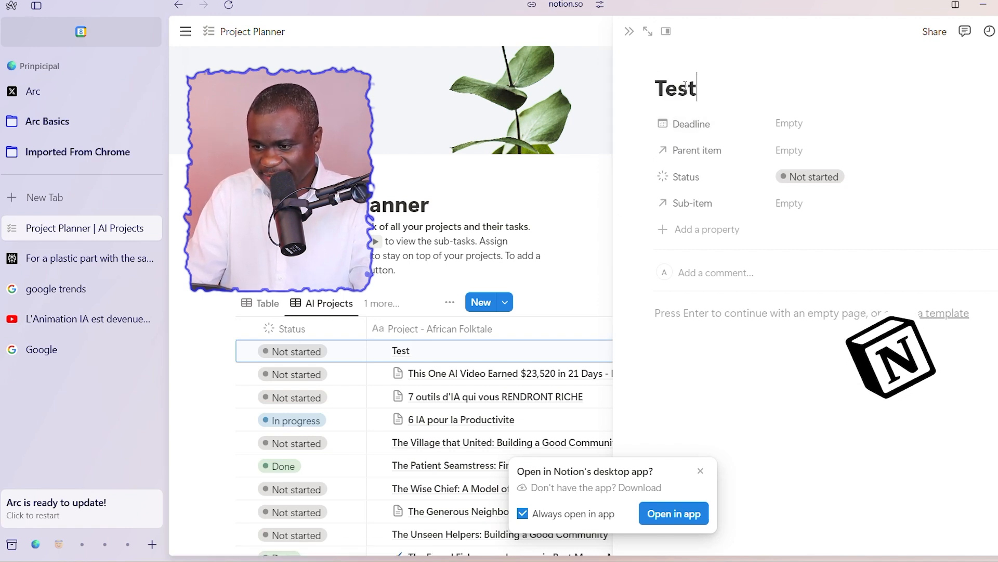
type(" Pour YouTub")
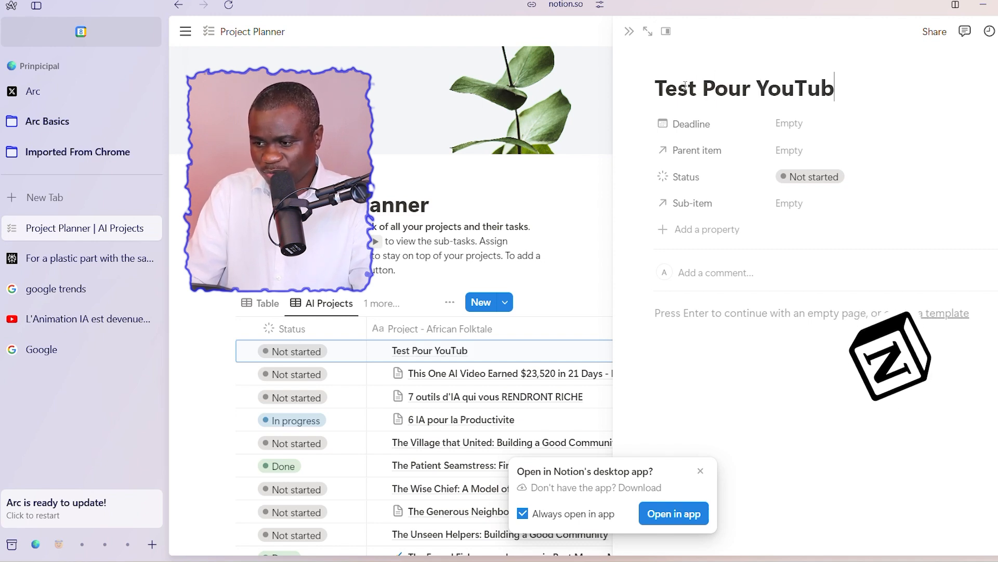
type("e S")
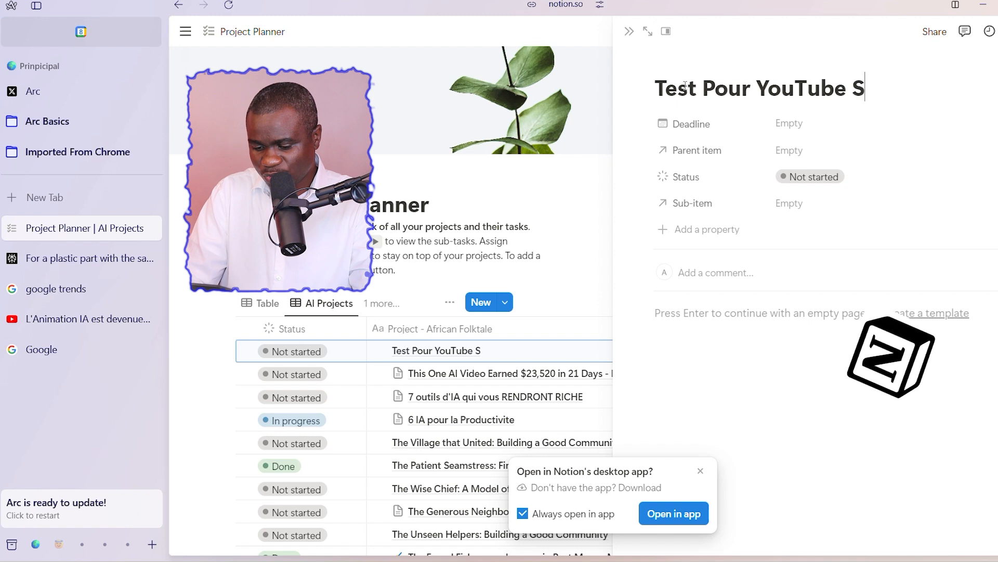
type("ur Notion")
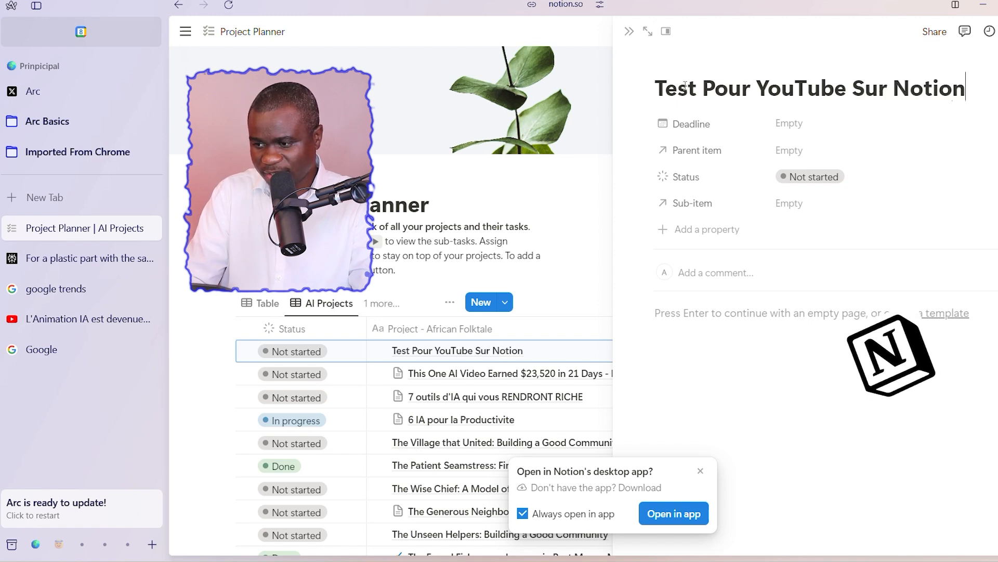
key("Return")
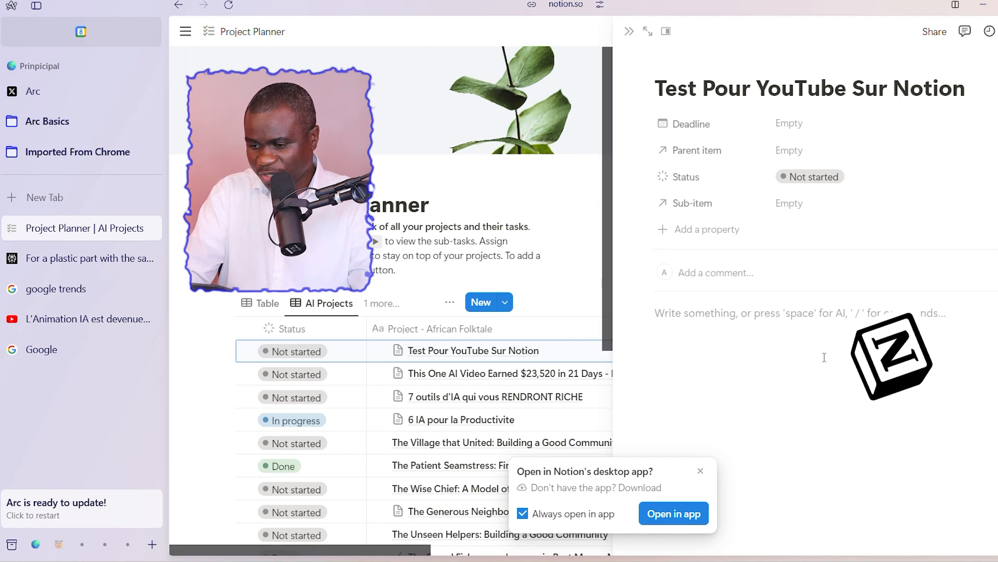
type("fgfhfhfggfhfghjfgfg")
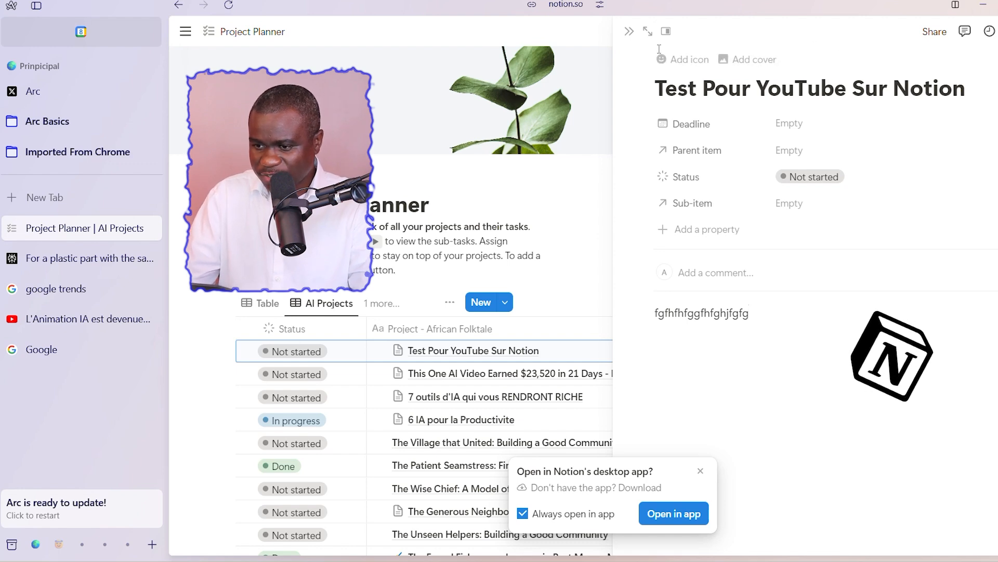
left_click(629, 31)
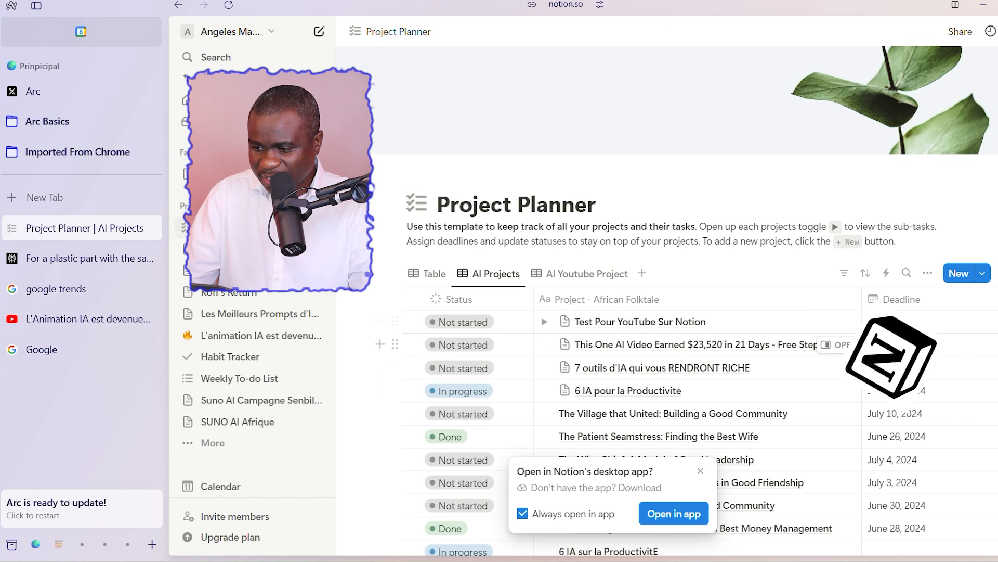
- Set the deadline of "Test Pour YouTube Sur Notion" to August 15, 2024 and its status to In progress
left_click(894, 322)
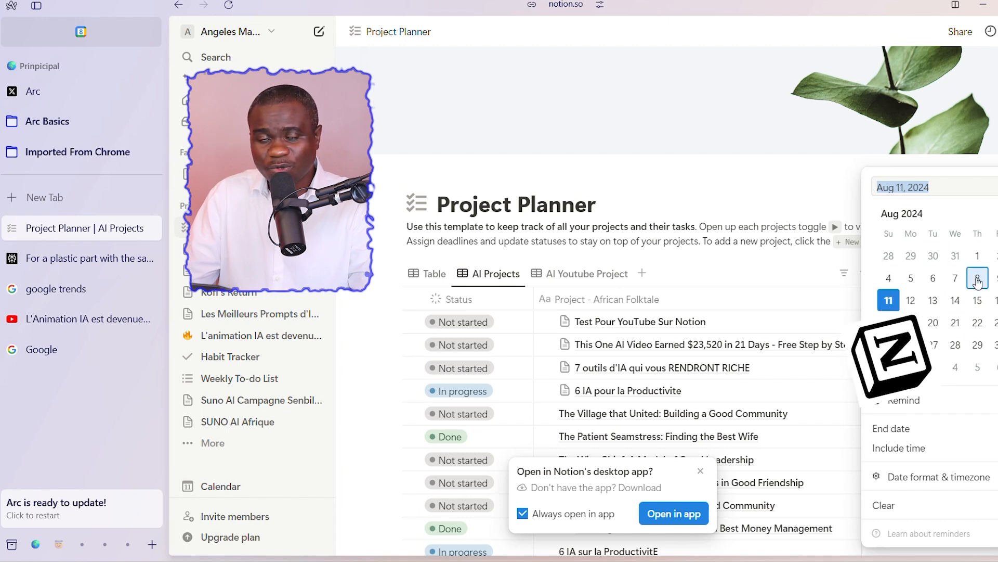
left_click(978, 300)
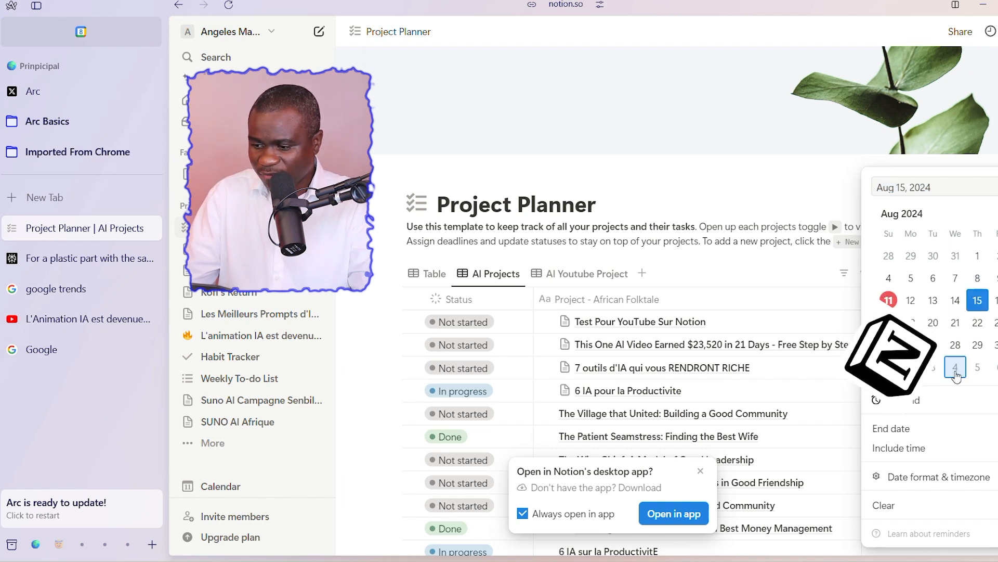
key("Escape")
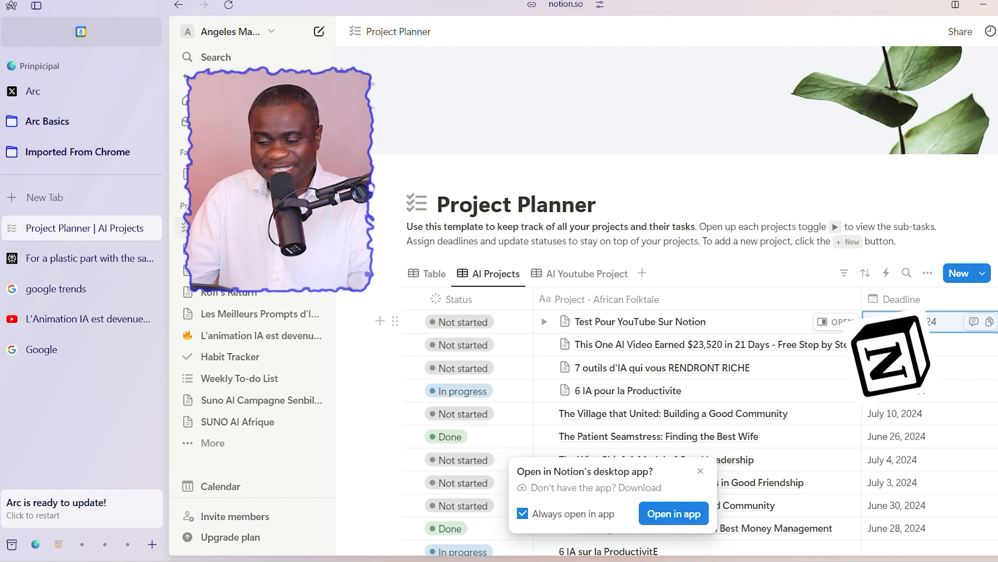
left_click(475, 326)
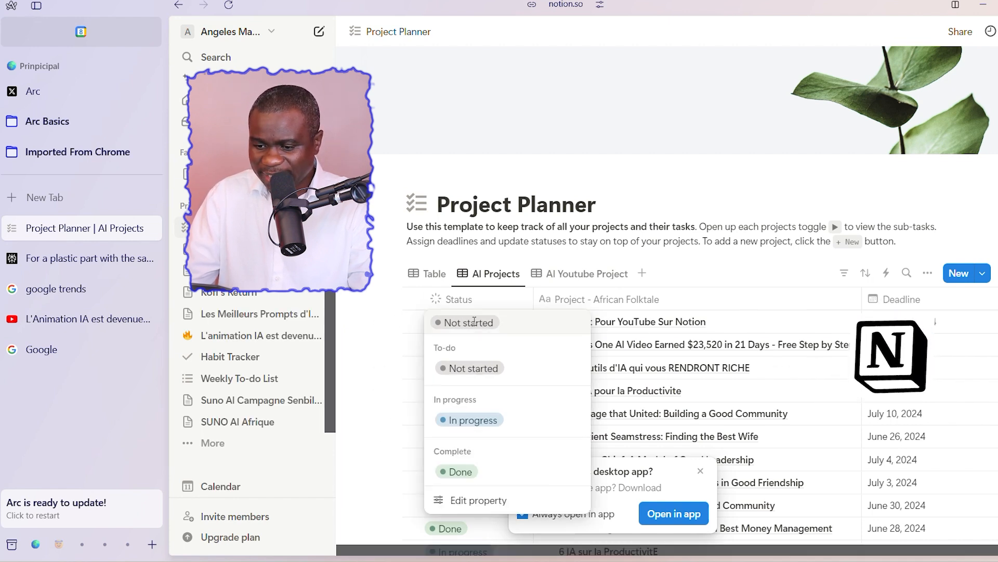
left_click(472, 420)
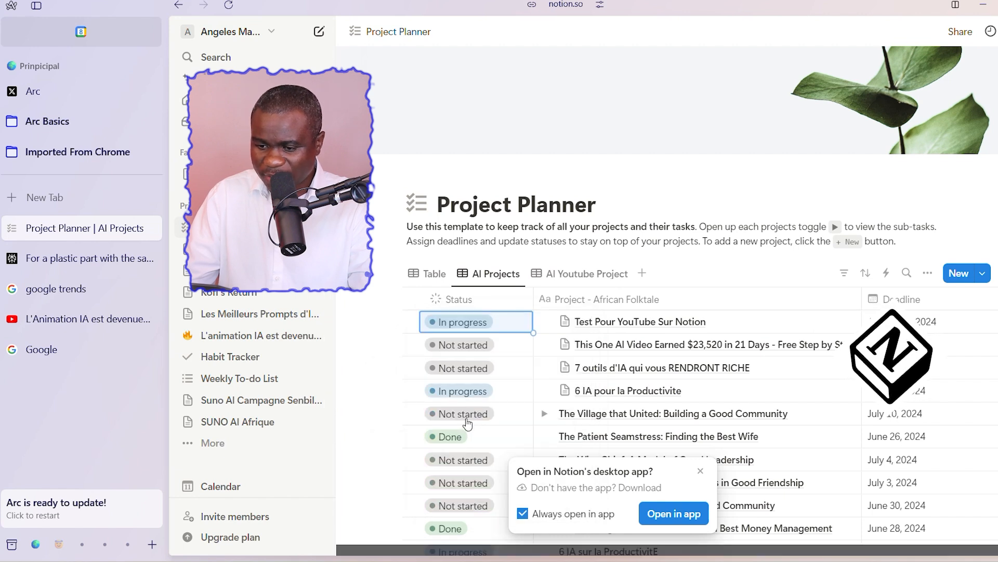
left_click(665, 327)
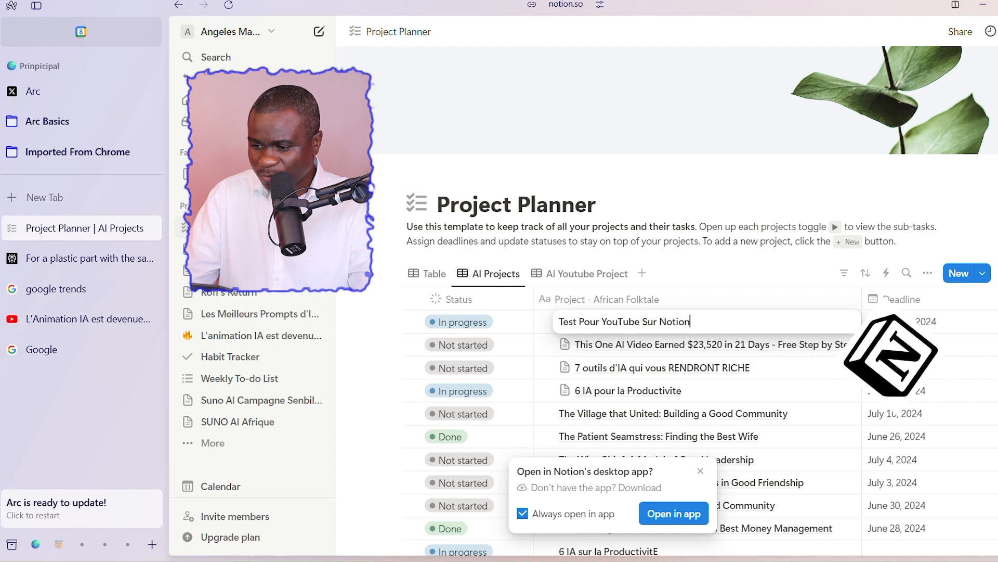
key("Escape")
scroll(716, 180, "down", 4)
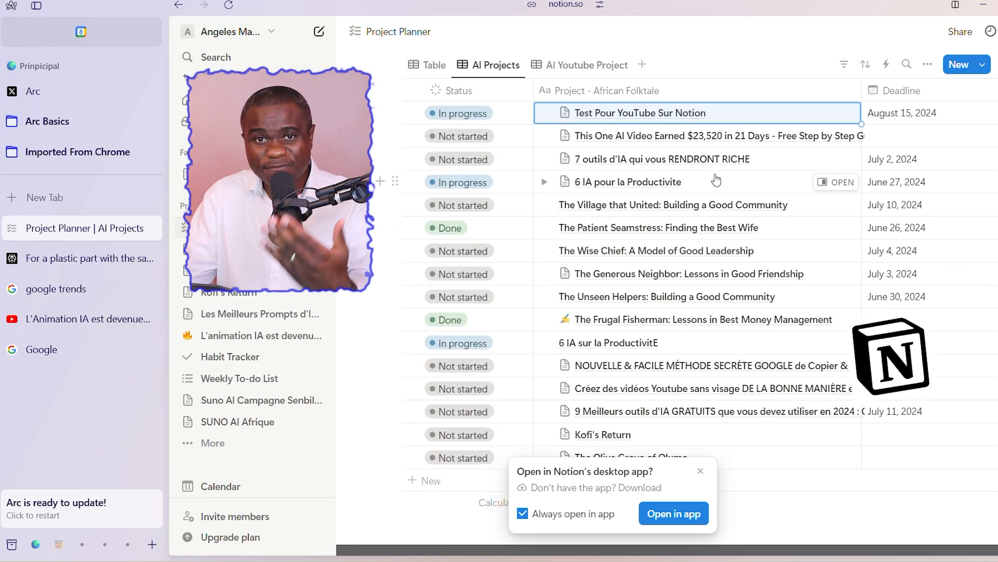
scroll(705, 230, "down", 2)
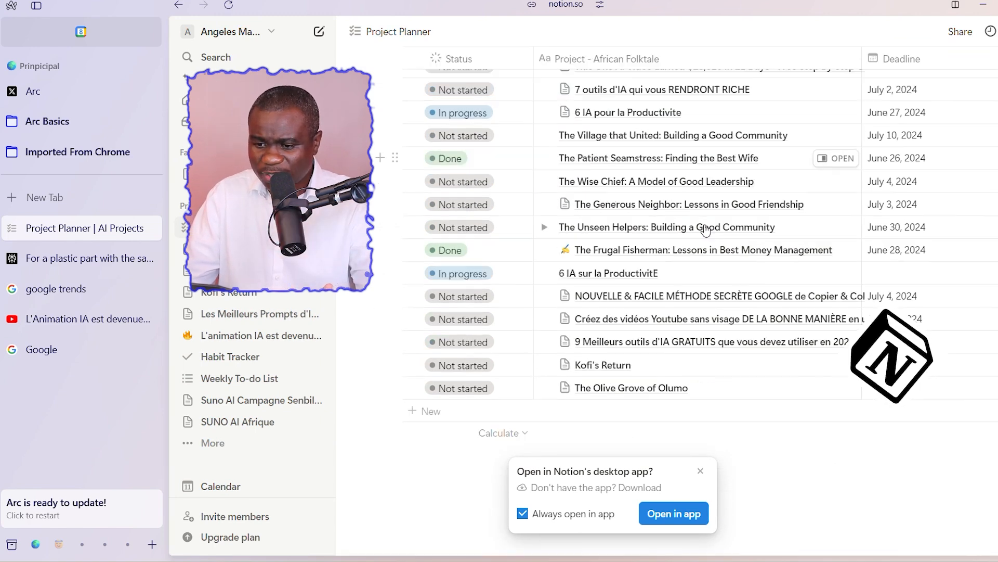
scroll(706, 231, "up", 3)
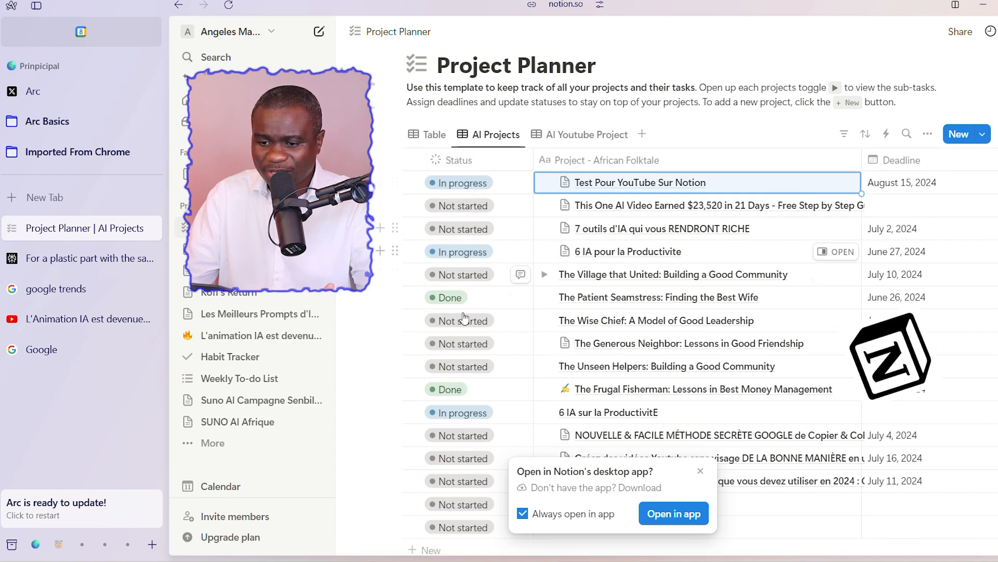
scroll(728, 351, "up", 3)
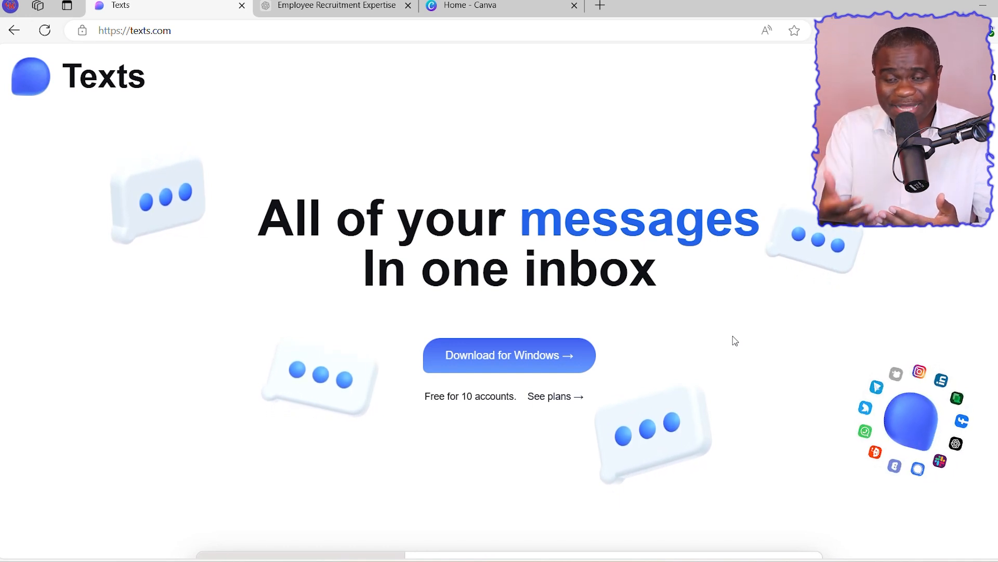
scroll(757, 350, "down", 7)
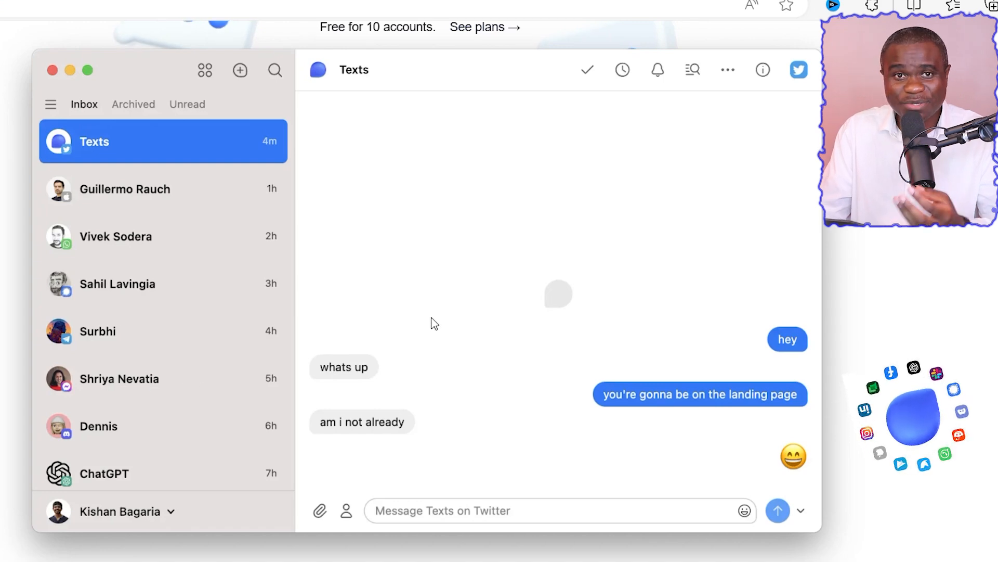
scroll(430, 322, "down", 10)
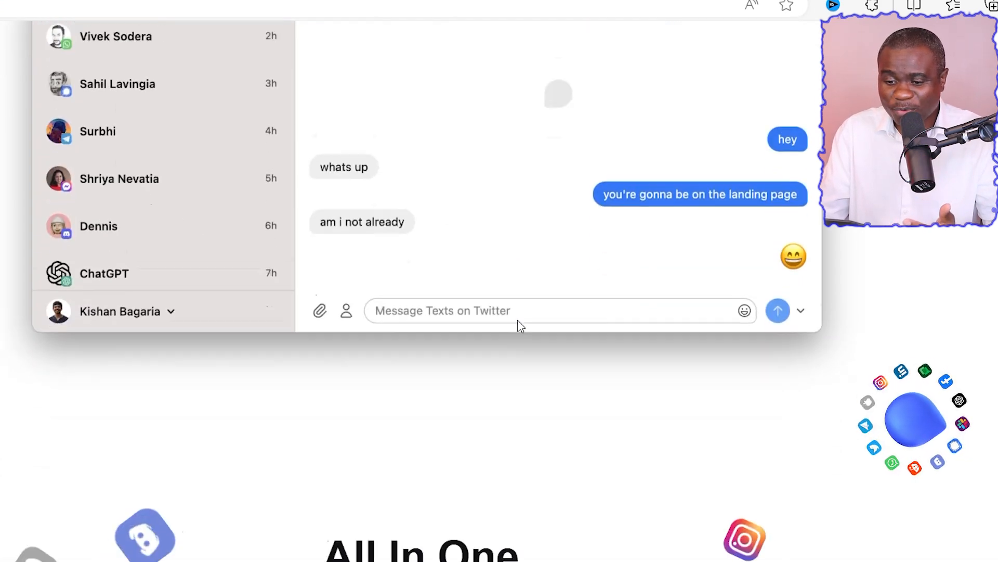
scroll(535, 281, "up", 3)
scroll(966, 283, "down", 5)
scroll(968, 274, "up", 4)
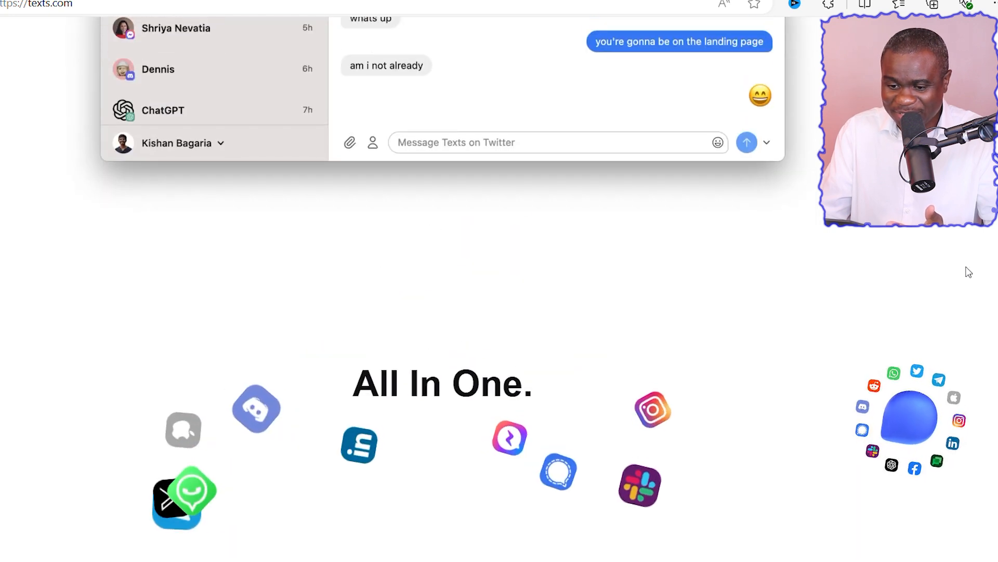
scroll(964, 273, "down", 1)
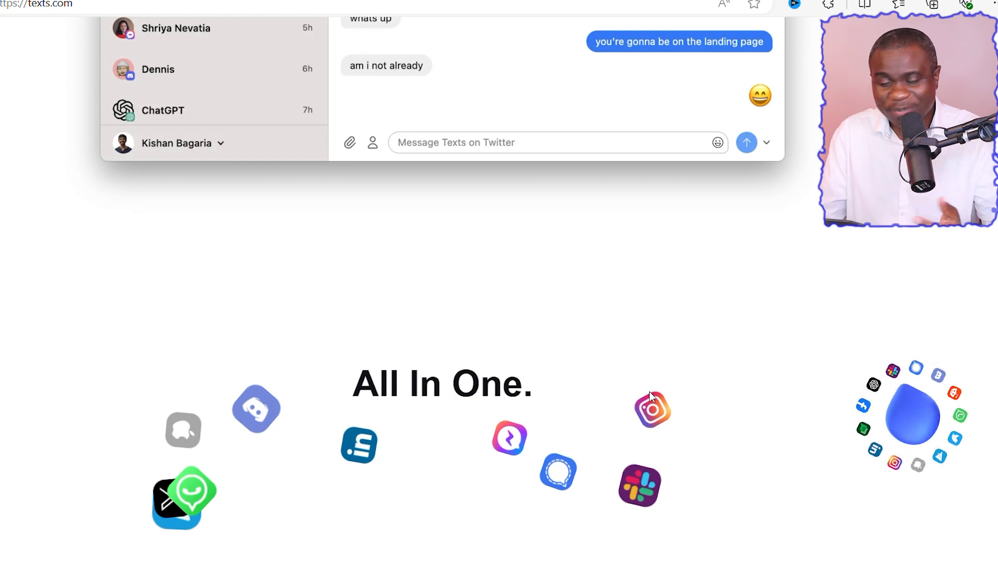
- Review the messaging platforms supported by Texts and the "Privacy First." section of its website
scroll(780, 392, "down", 5)
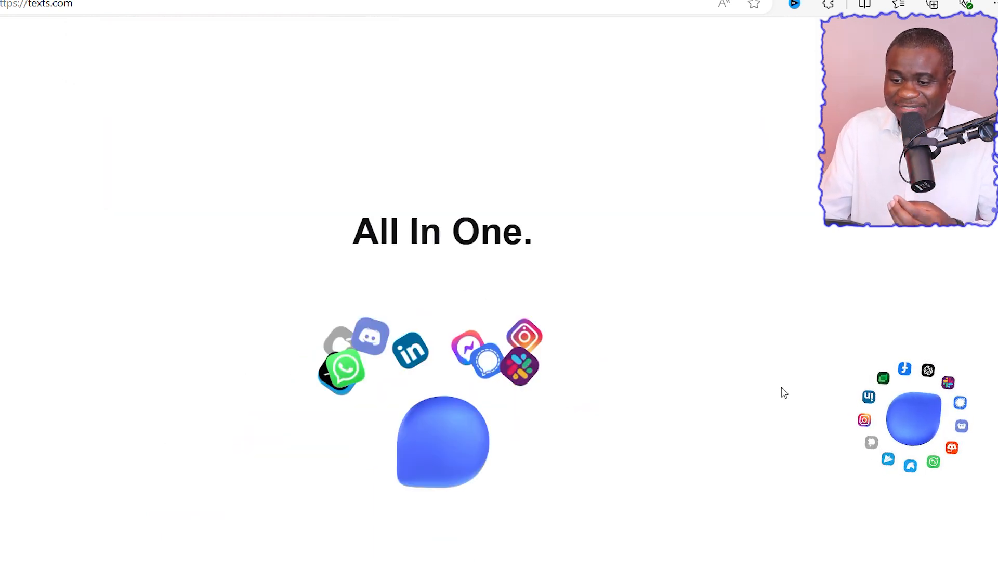
scroll(788, 389, "down", 2)
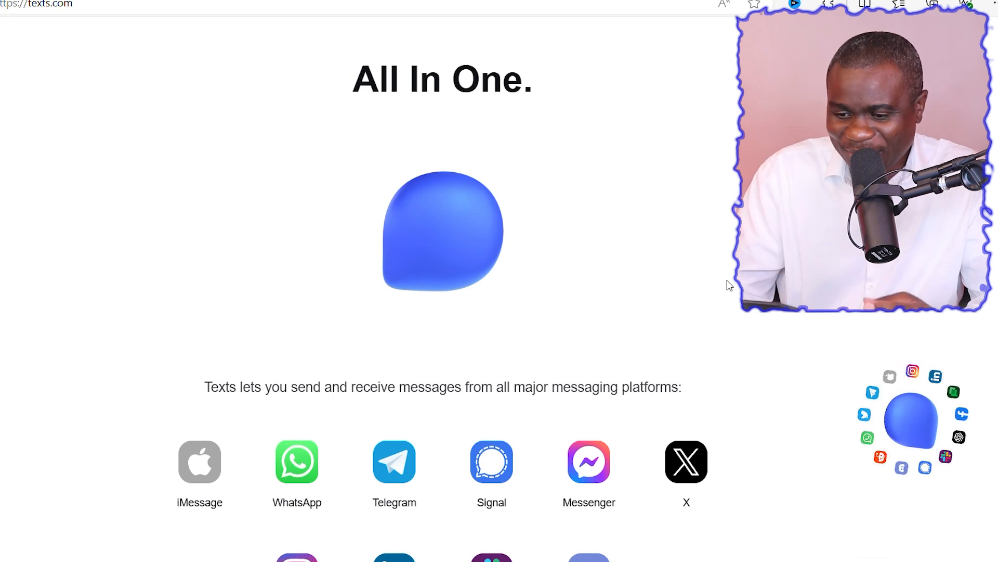
scroll(874, 346, "down", 1)
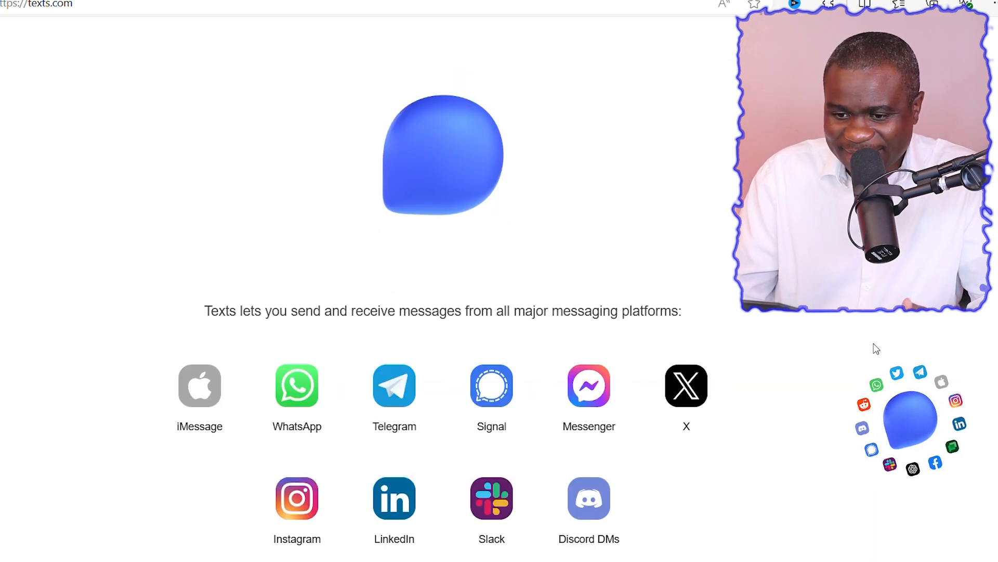
scroll(778, 318, "down", 1)
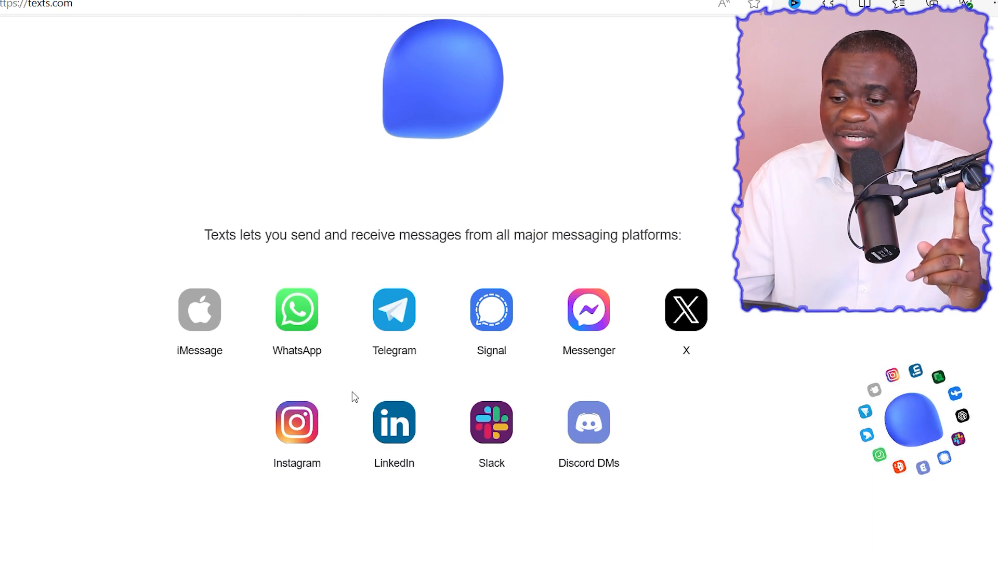
scroll(364, 387, "down", 1)
scroll(385, 378, "down", 2)
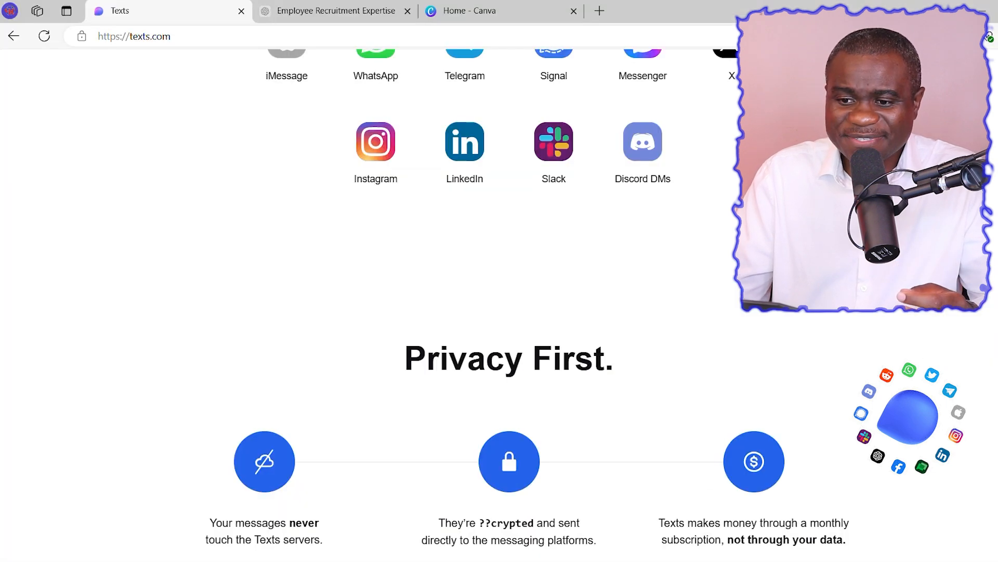
- Switch to the ChatGPT conversation "Employee Recruitment Expertise" and examine its recruiting-expert prompt, attached resume and pasted recruiter message
left_click(335, 11)
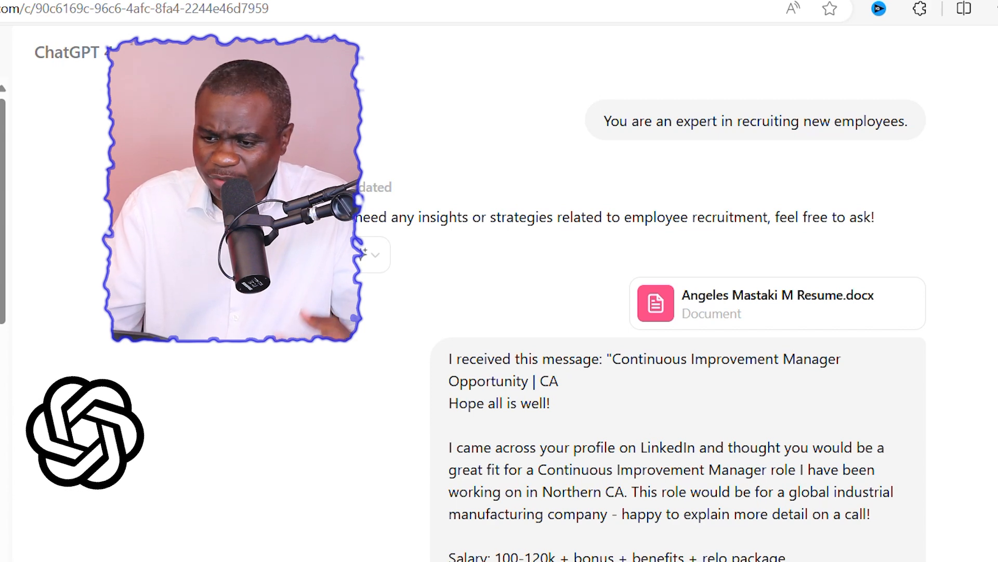
scroll(598, 312, "down", 5)
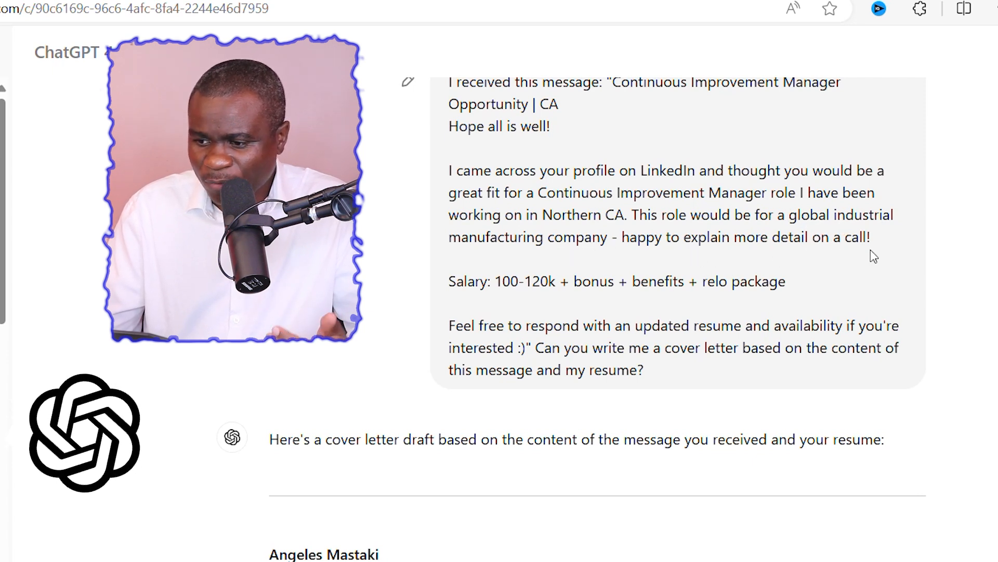
scroll(905, 262, "up", 3)
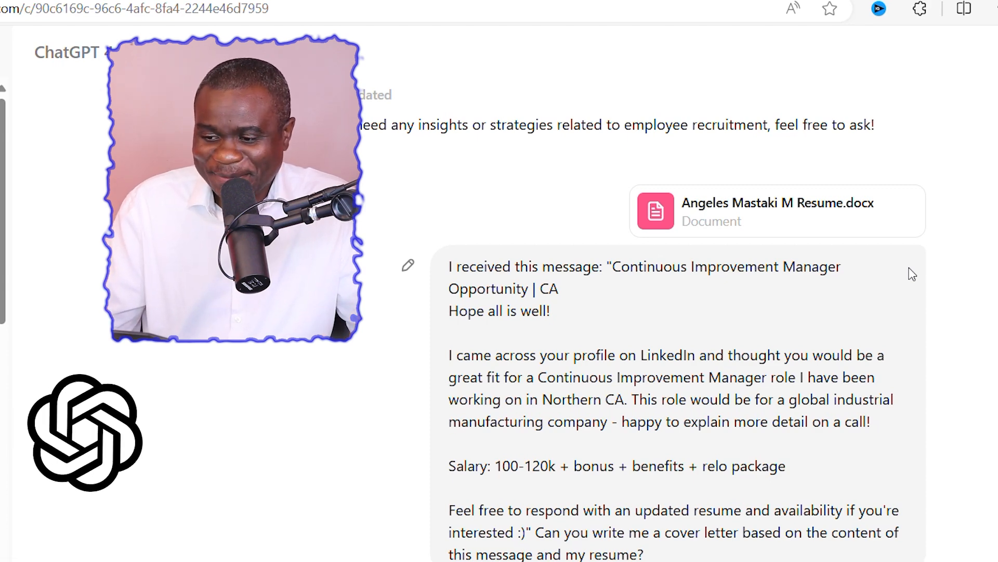
scroll(857, 294, "up", 2)
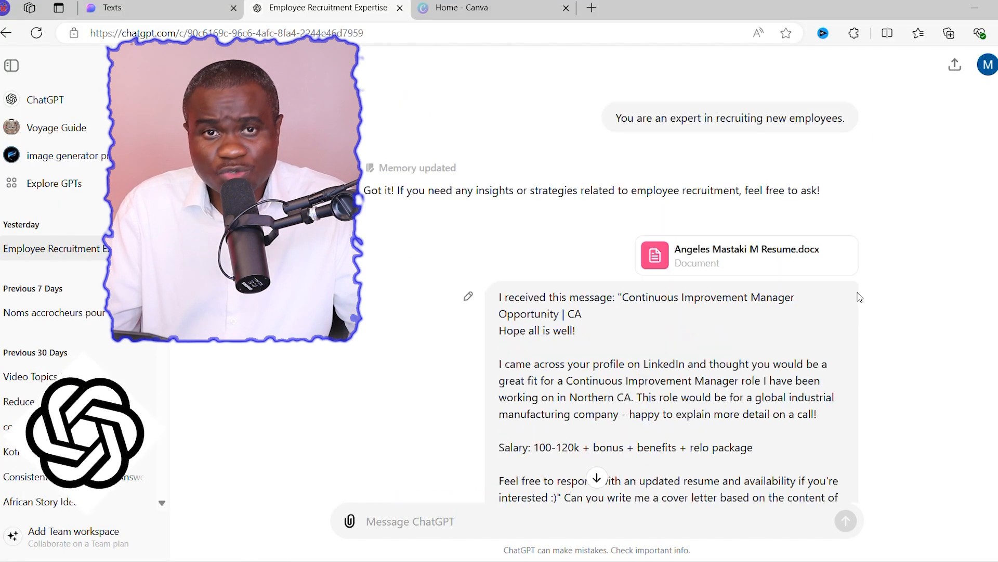
scroll(859, 293, "down", 2)
scroll(859, 293, "up", 1)
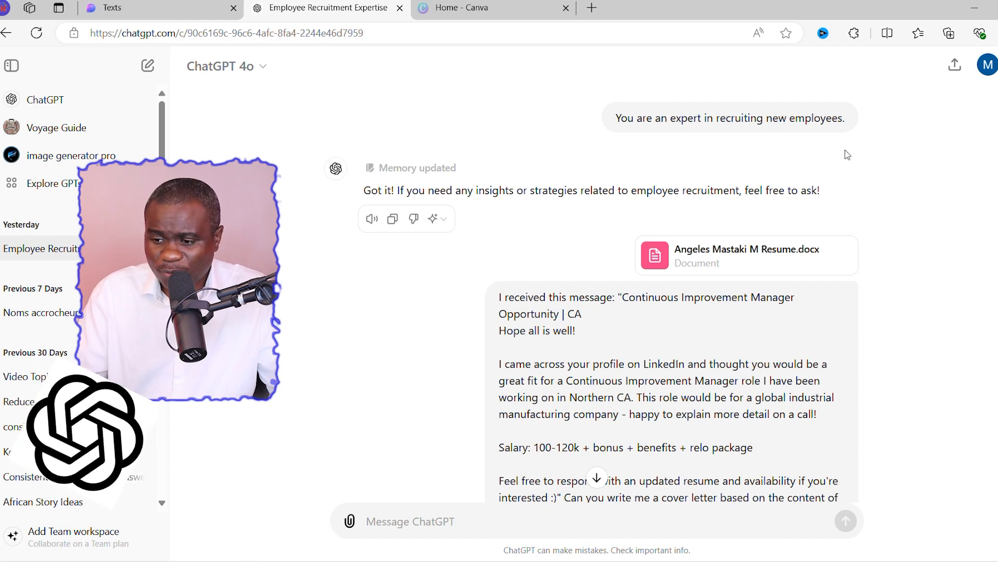
scroll(693, 177, "down", 1)
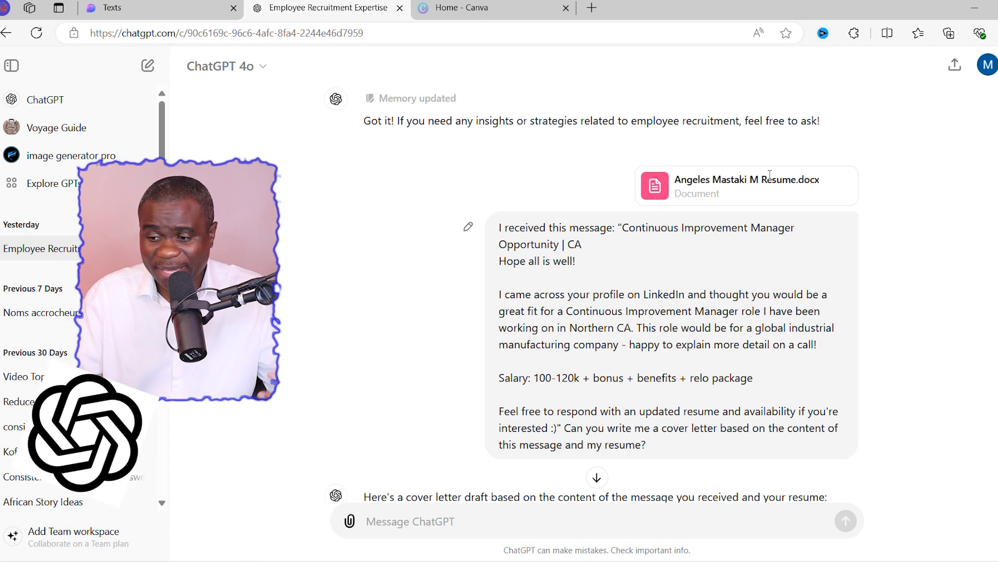
scroll(775, 231, "down", 1)
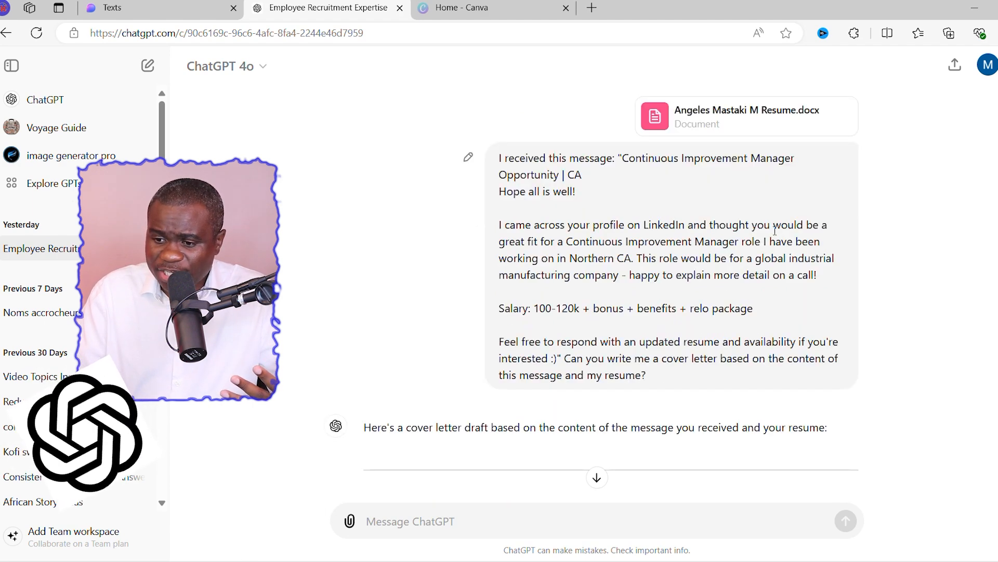
scroll(775, 231, "down", 1)
scroll(675, 190, "up", 1)
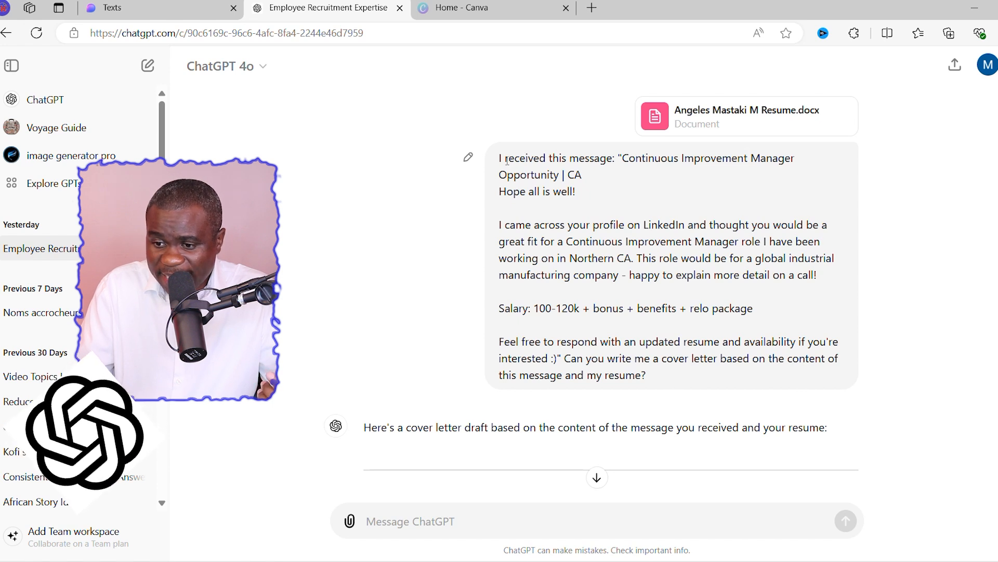
- Highlight the quoted recruiter message, and separately the request "Can you write me a cover letter based on the content of this message and my resume?"
left_click_drag(500, 158, 719, 374)
left_click(627, 159)
left_click_drag(639, 390, 648, 379)
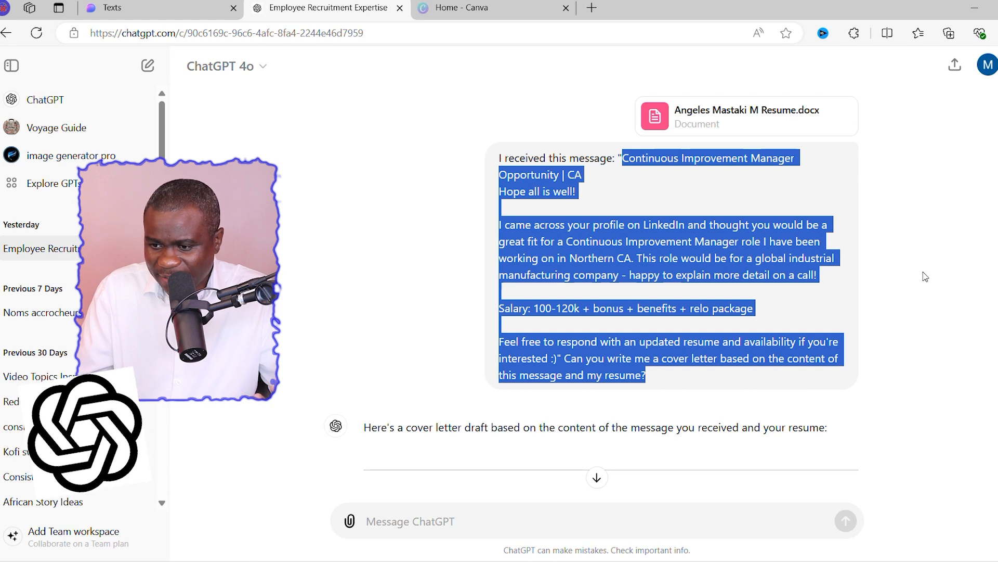
left_click(572, 361)
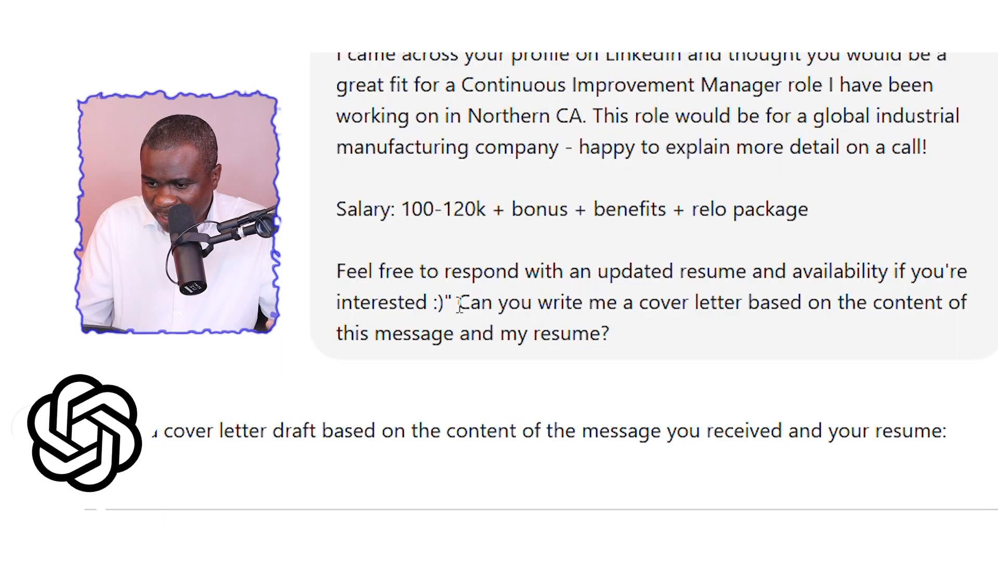
left_click_drag(459, 300, 571, 356)
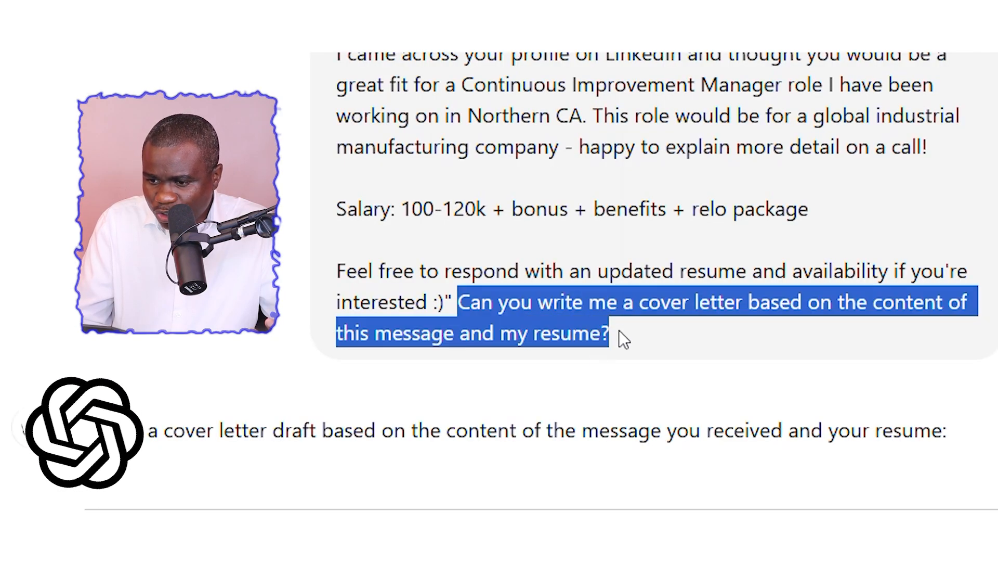
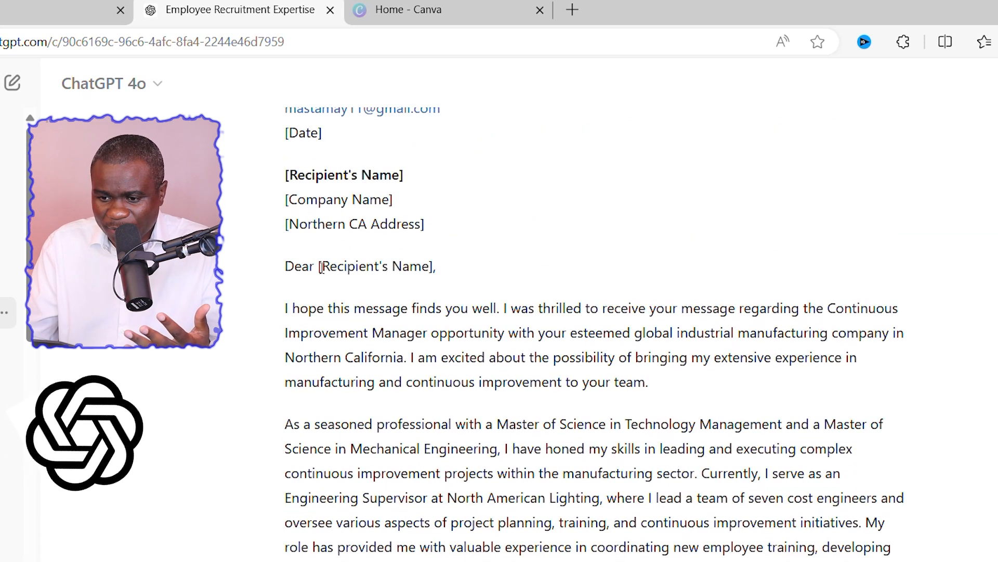
- Read through the cover letter draft from start to sign-off, highlighting the "[Recipient's Name]" placeholder in the greeting
left_click_drag(324, 266, 434, 266)
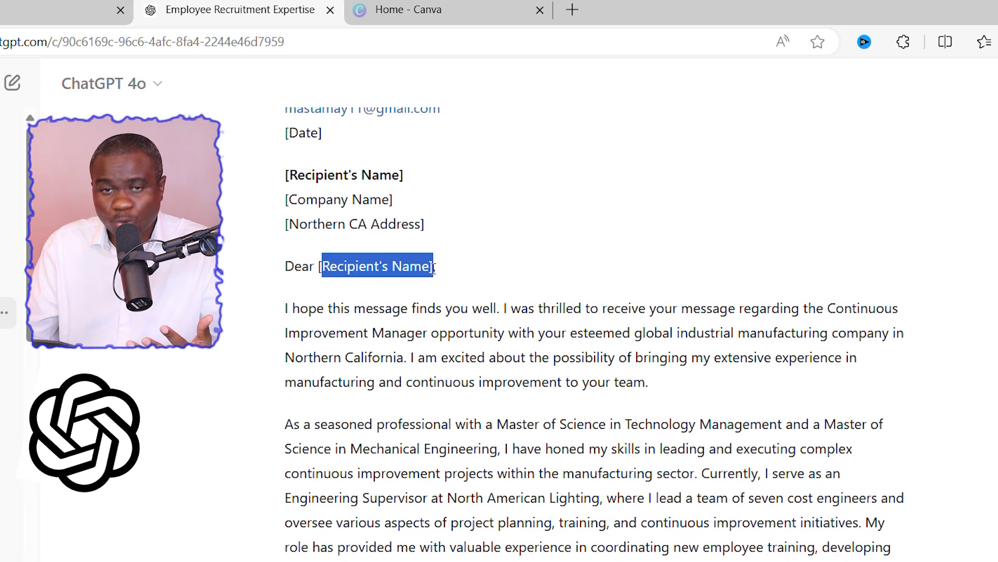
left_click(529, 279)
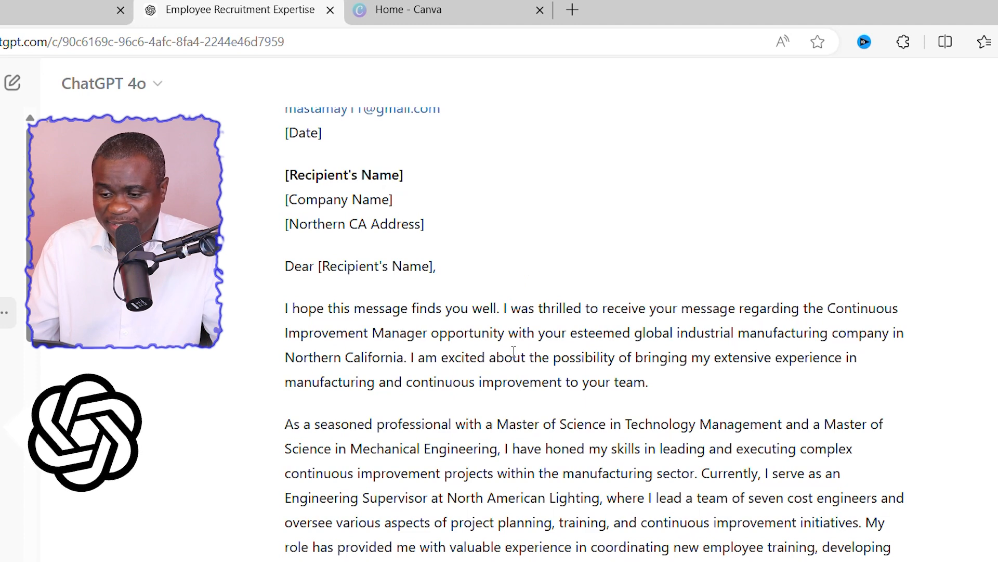
scroll(514, 352, "down", 8)
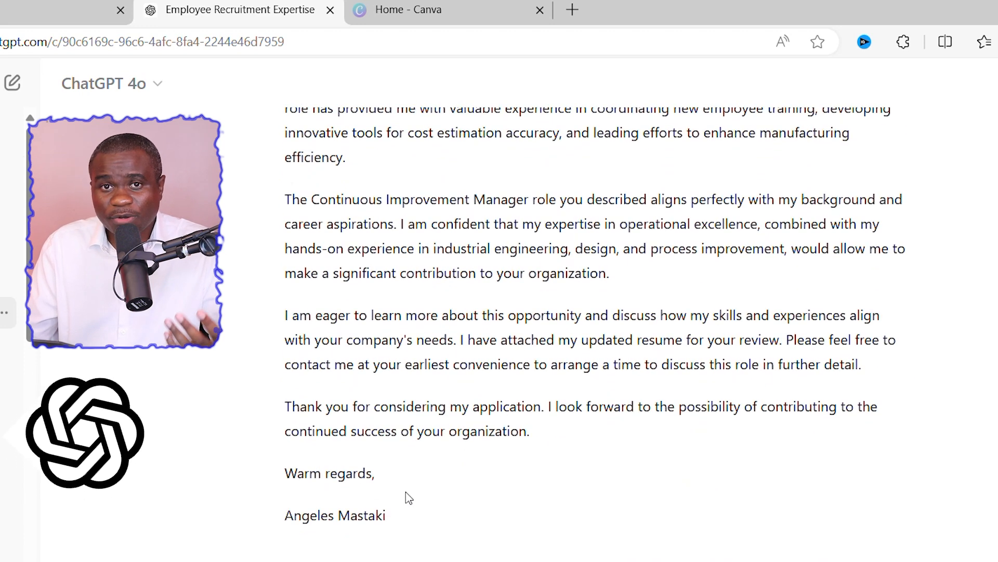
scroll(450, 489, "up", 6)
scroll(450, 487, "up", 2)
scroll(450, 487, "down", 5)
scroll(634, 451, "down", 7)
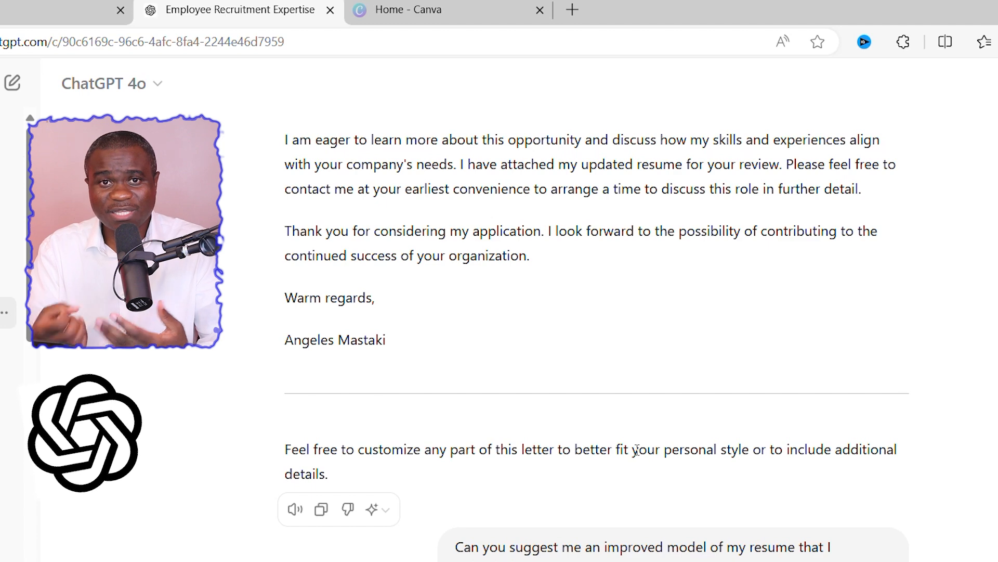
- Examine the request for an improved resume model and ChatGPT's answer, from the enhancement suggestions through the "Improved Resume Structure" outline
scroll(635, 449, "down", 5)
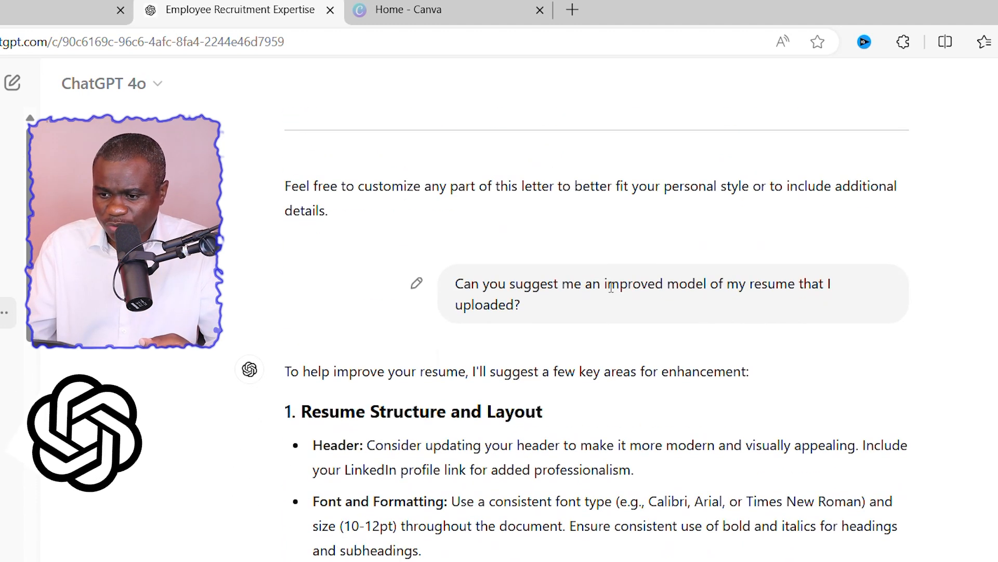
scroll(594, 304, "down", 2)
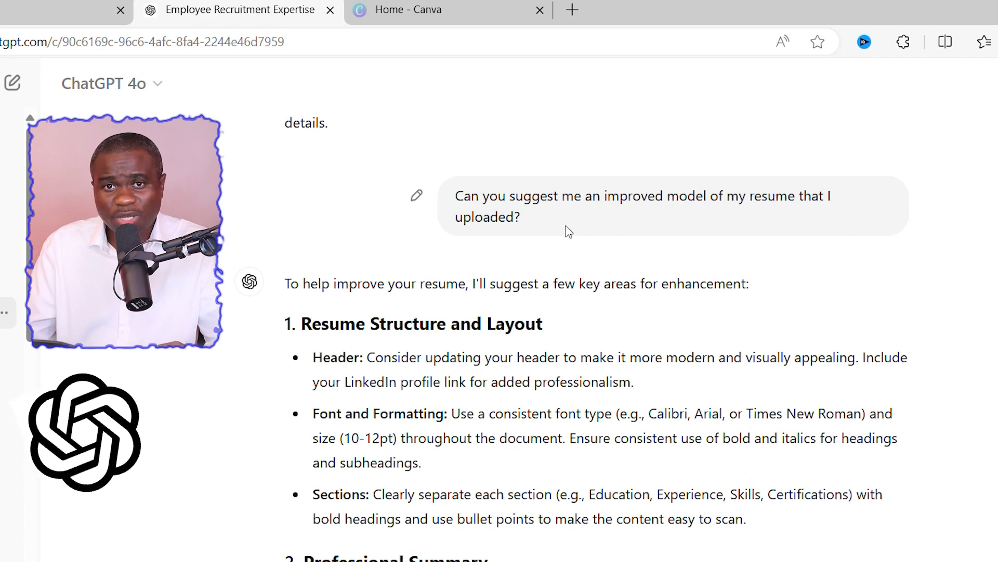
scroll(569, 232, "down", 2)
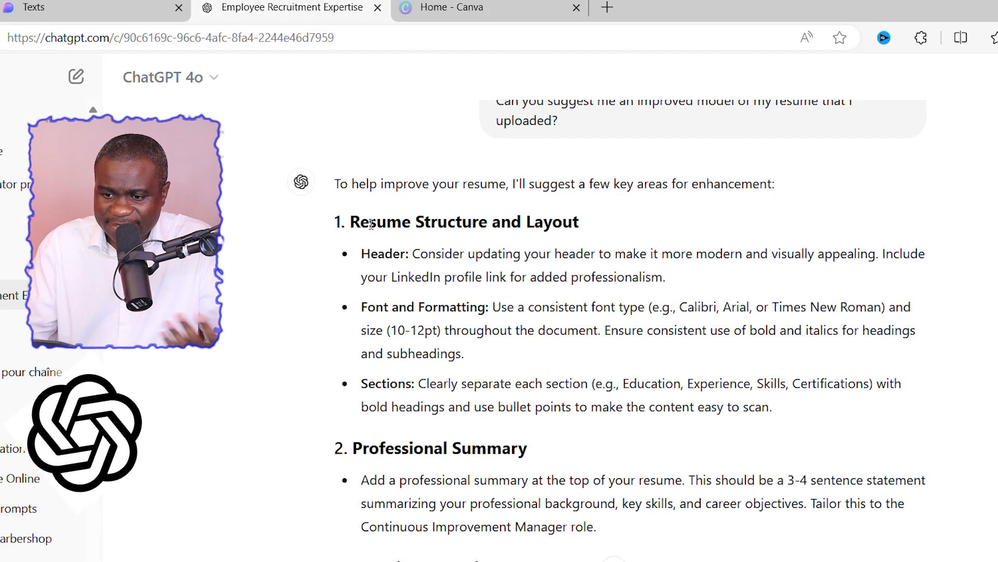
scroll(503, 225, "down", 5)
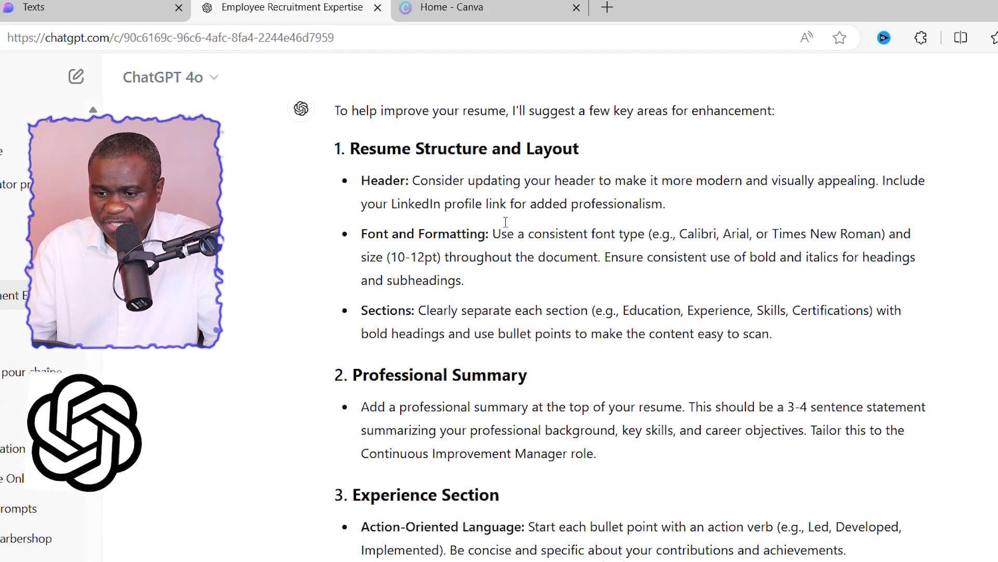
scroll(502, 221, "down", 5)
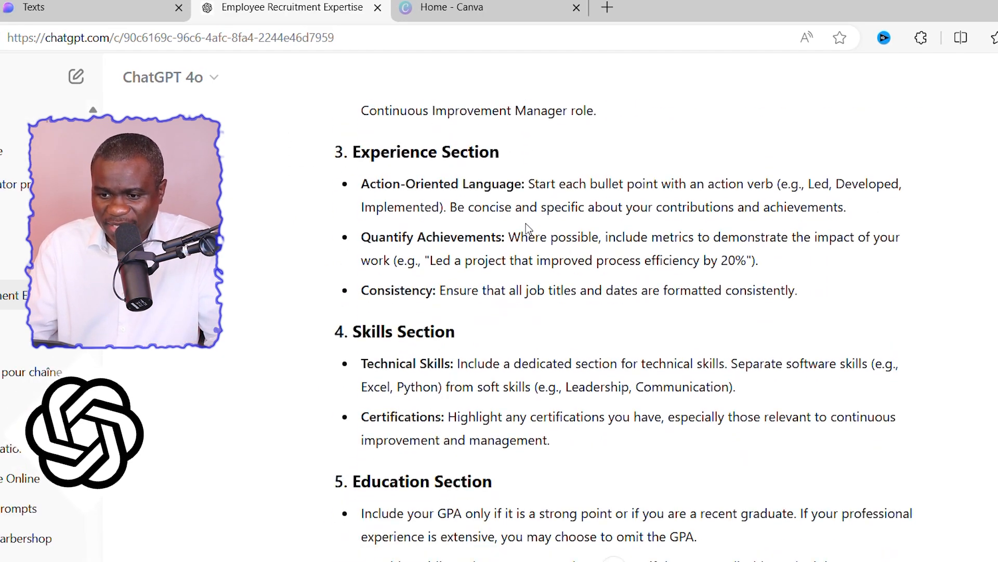
scroll(528, 220, "down", 8)
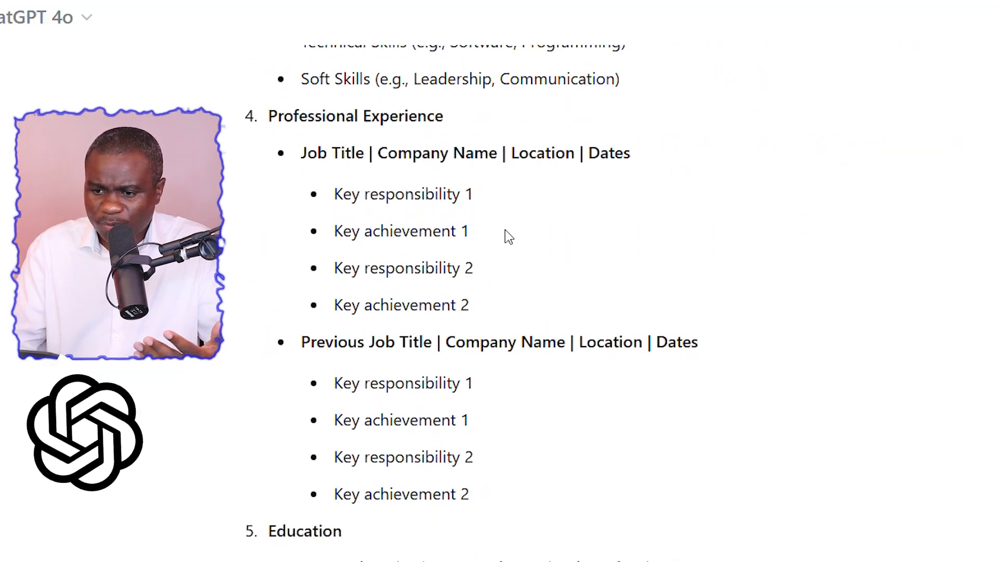
scroll(504, 229, "up", 5)
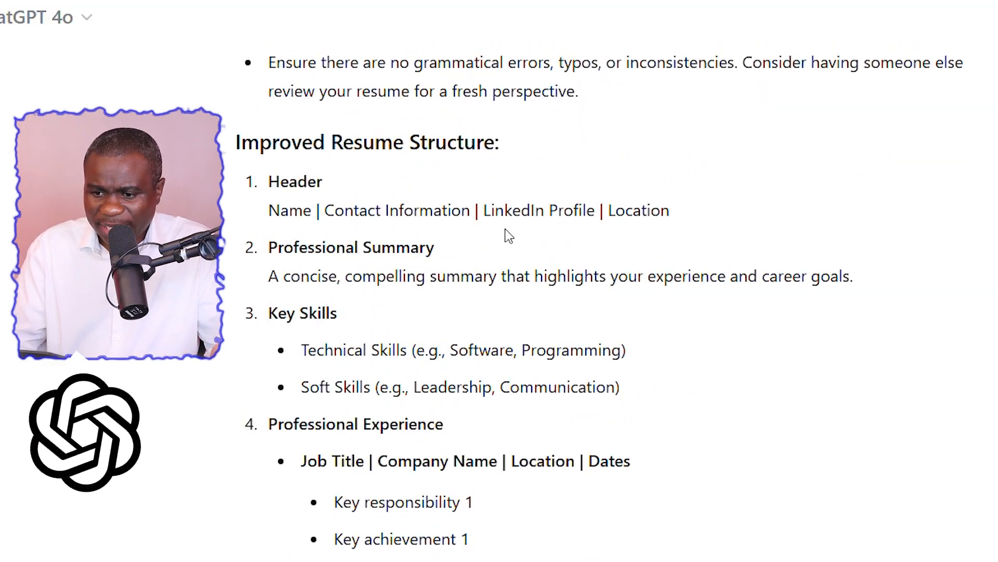
scroll(552, 230, "up", 4)
scroll(555, 232, "down", 15)
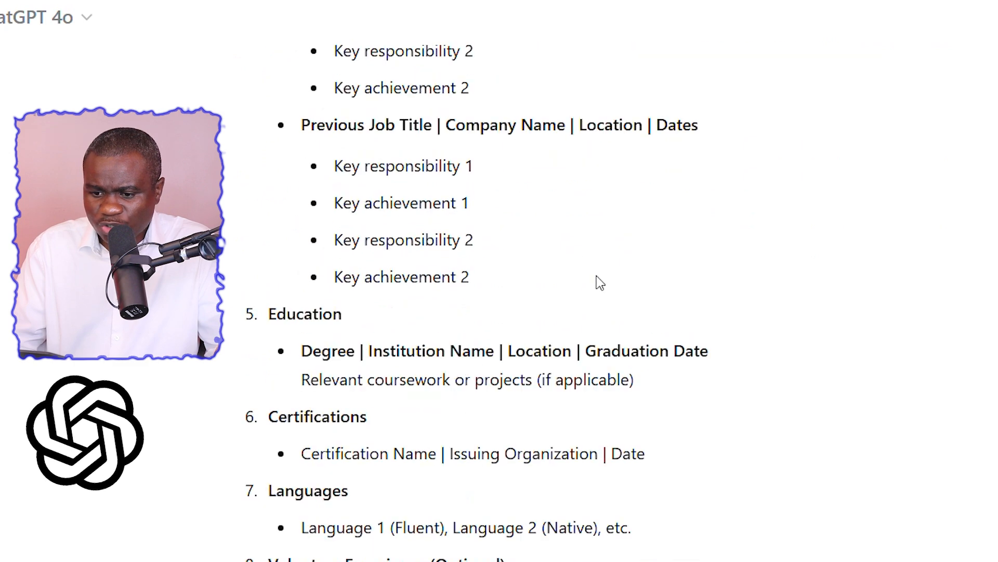
scroll(598, 276, "down", 5)
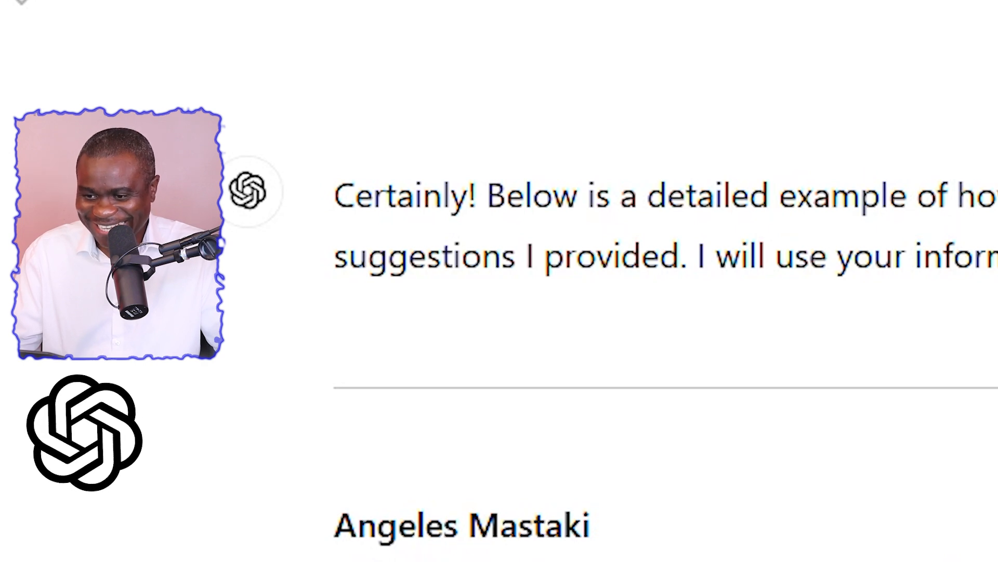
- Examine the detailed resume example from Professional Summary through Key Skills to Professional Experience, highlighting the summary paragraph
scroll(520, 364, "down", 5)
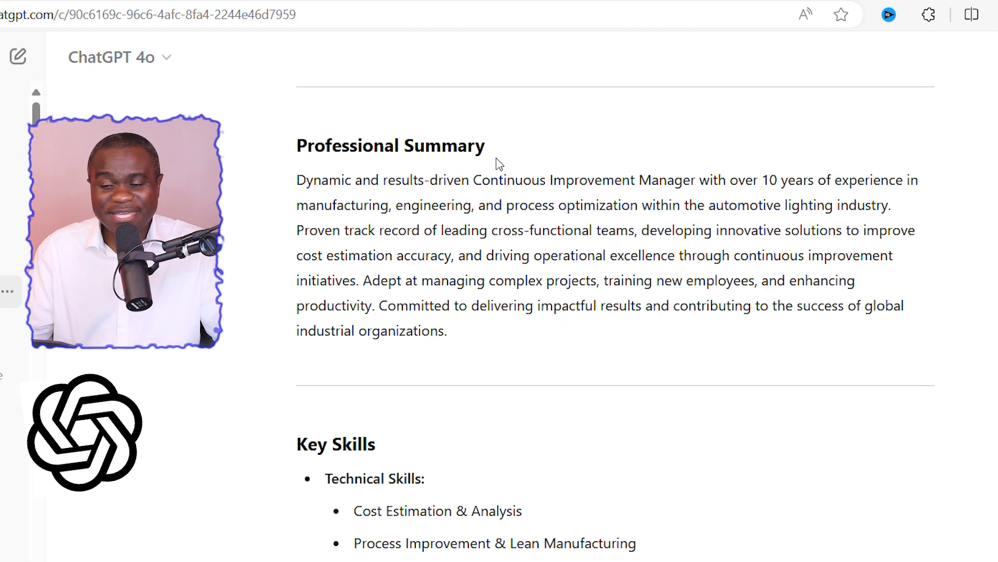
left_click_drag(303, 180, 453, 337)
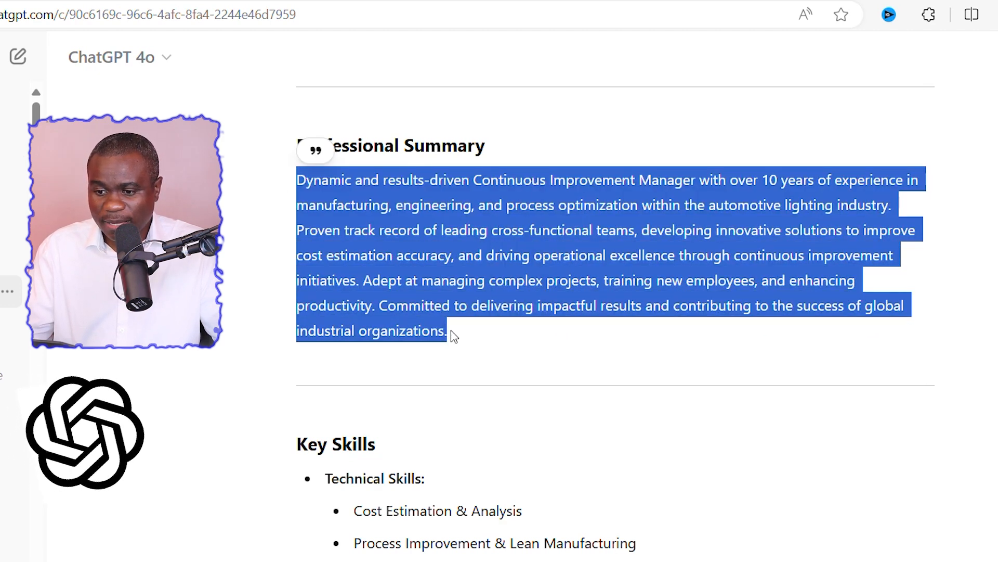
left_click(453, 337)
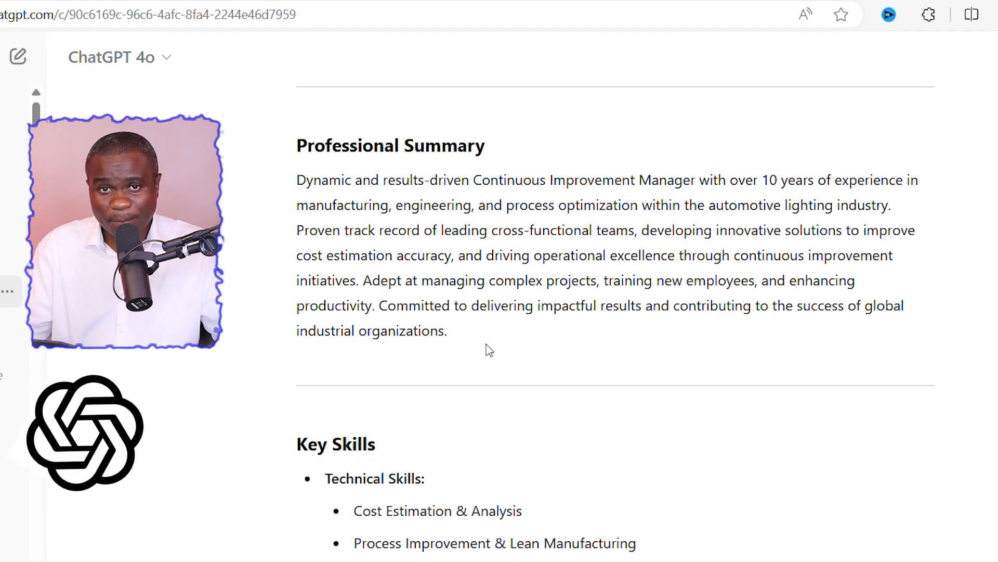
scroll(488, 350, "down", 5)
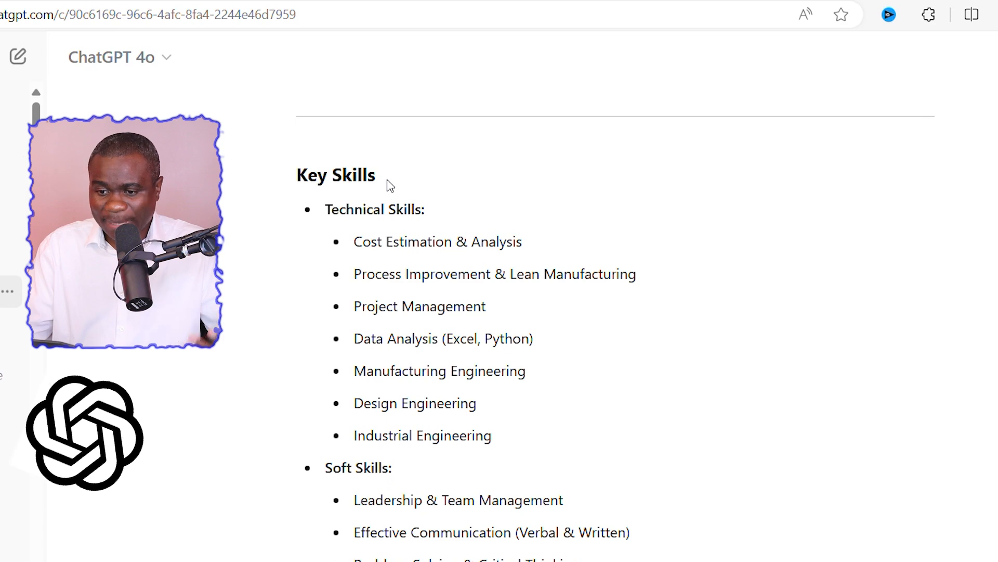
scroll(386, 185, "down", 5)
scroll(420, 203, "down", 4)
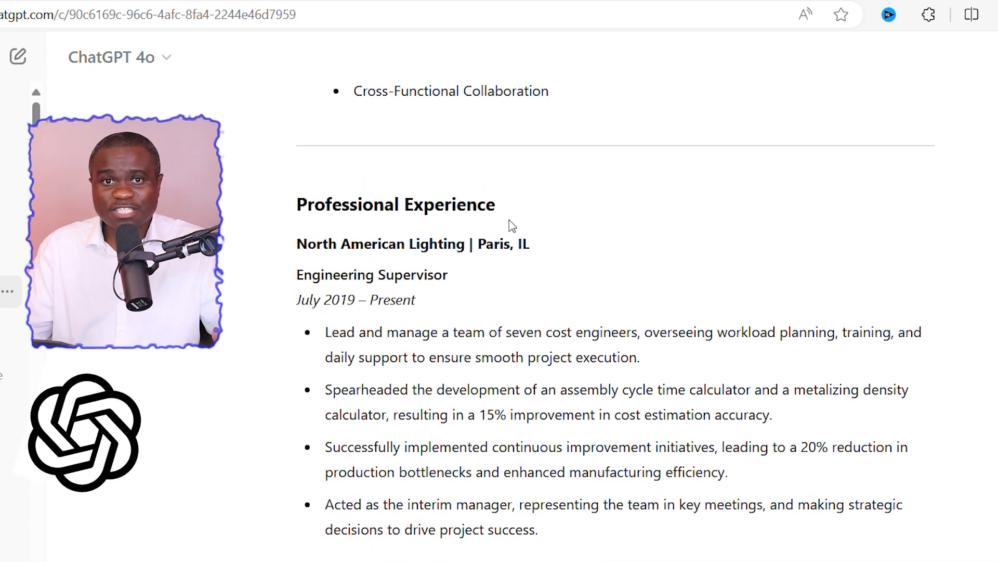
- Examine the resume example's Professional Experience entries and its Professional Summary and Key Skills sections
scroll(512, 226, "down", 1)
scroll(512, 231, "down", 7)
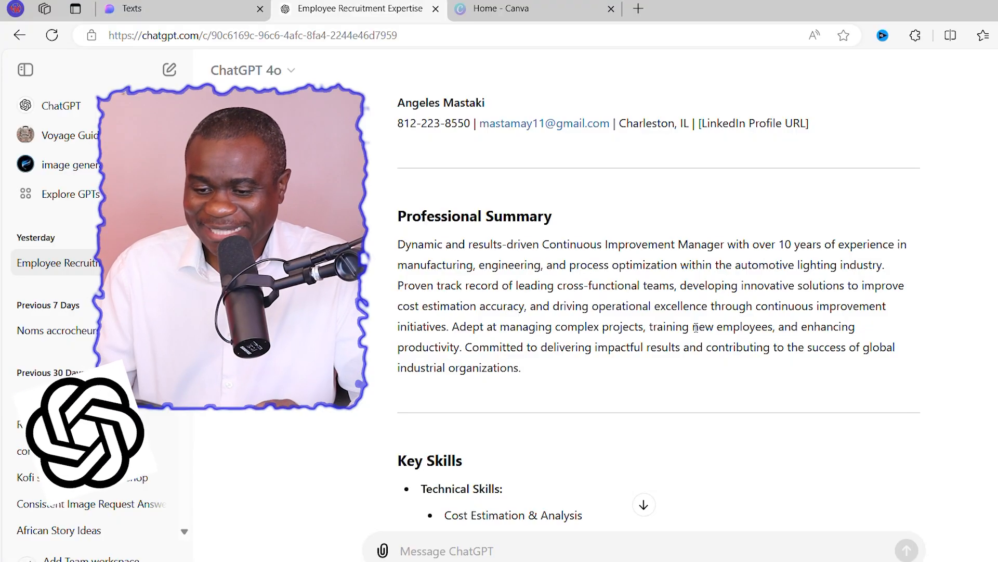
scroll(696, 327, "down", 3)
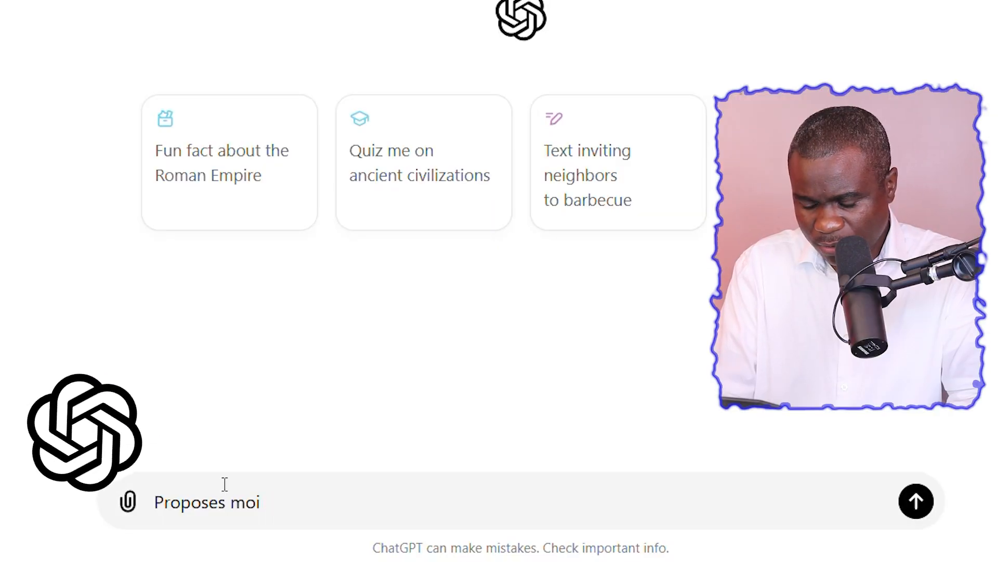
- Send ChatGPT the request "Proposes moi 10 jeux que je peux jouer avec mes enfants tout en etant assis."
type("10 je")
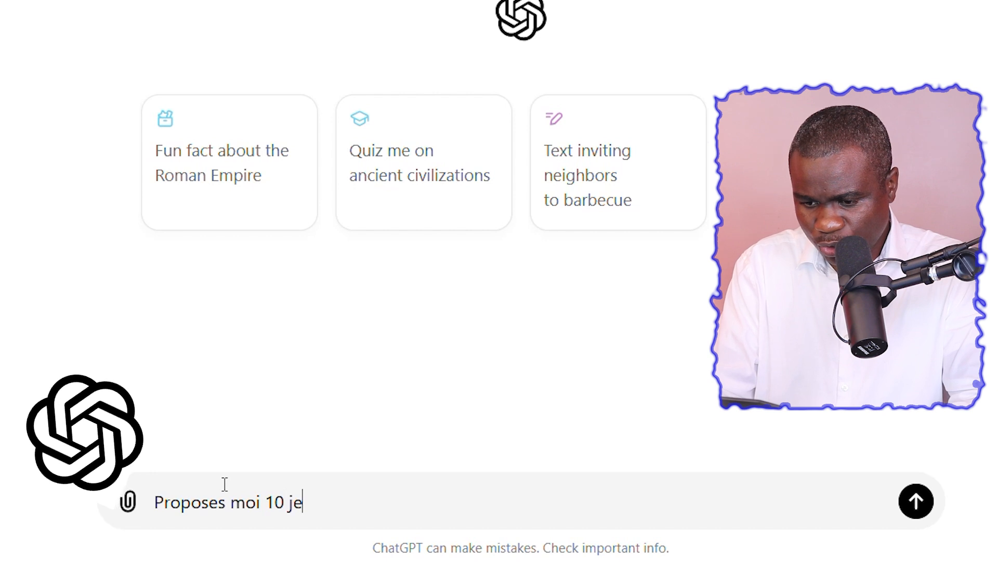
type("ux que je peux")
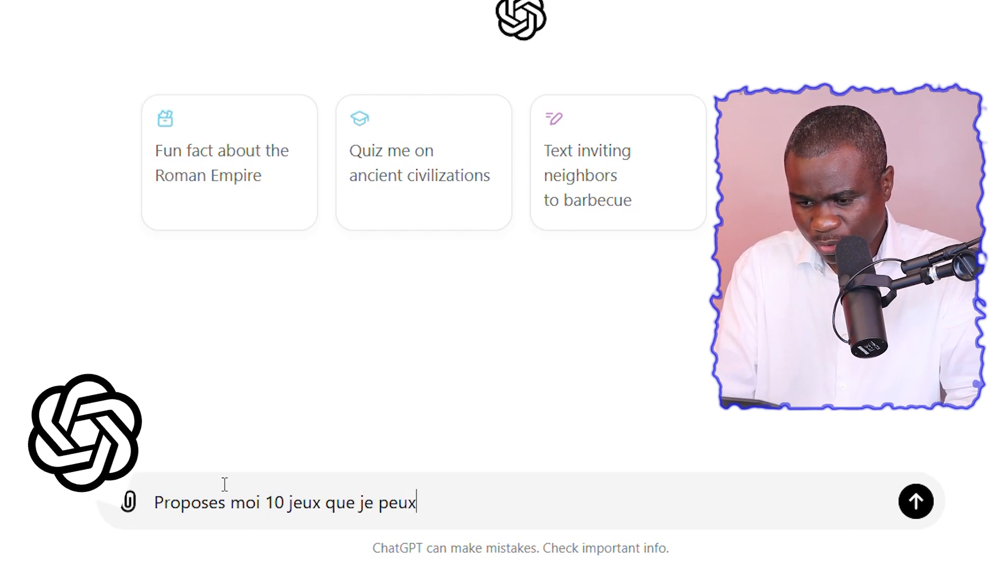
type(" jou")
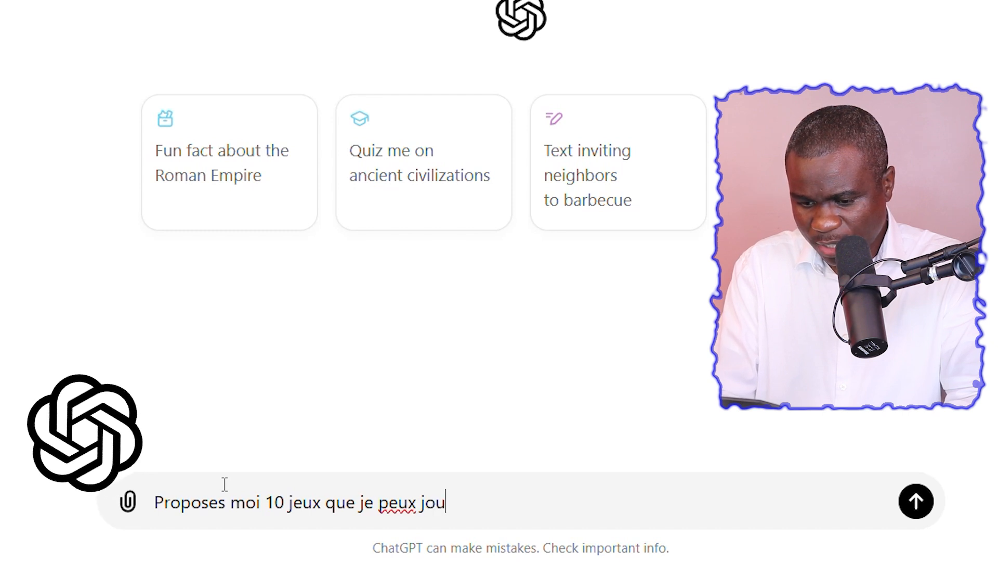
type("er avec ")
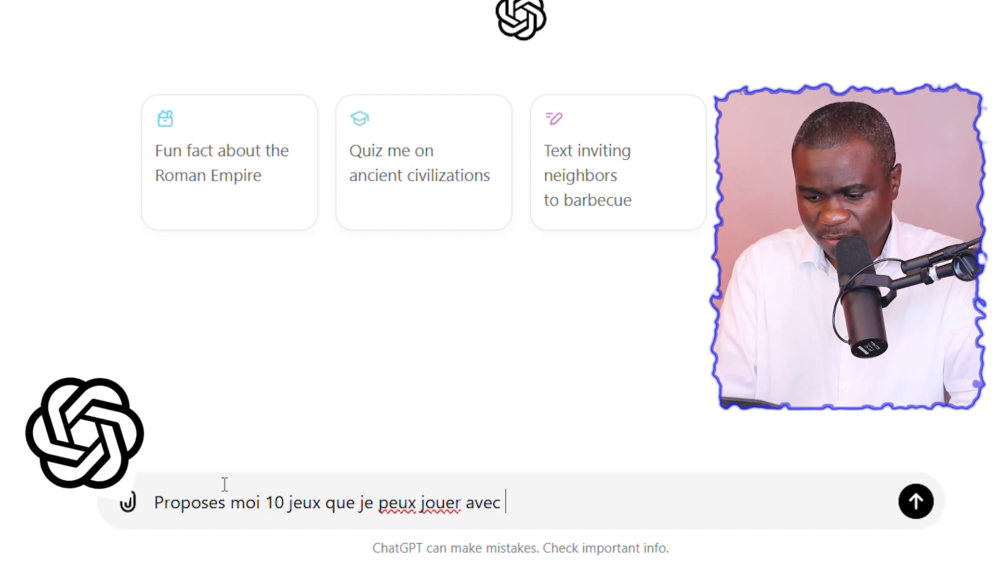
type("lmes en")
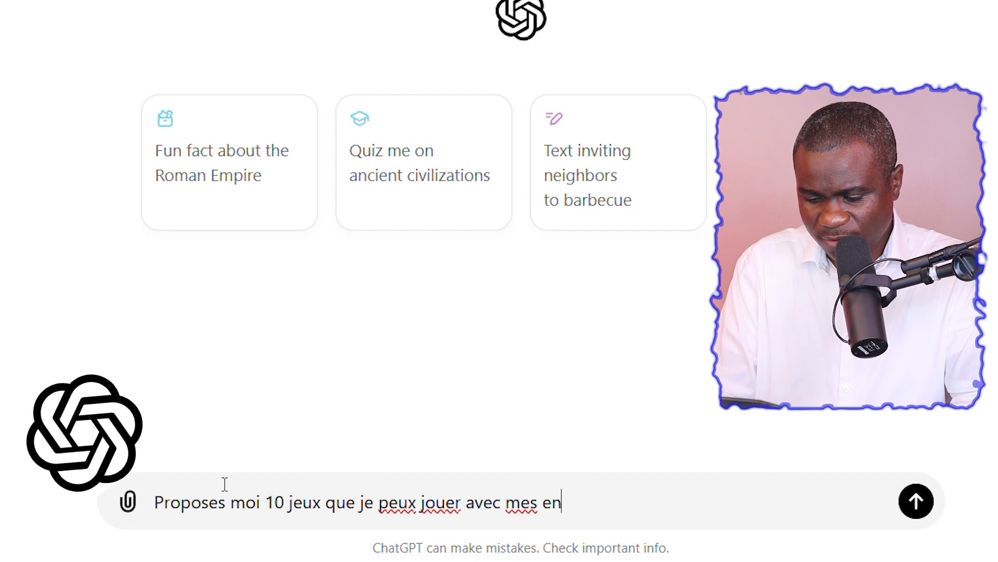
type("fants t")
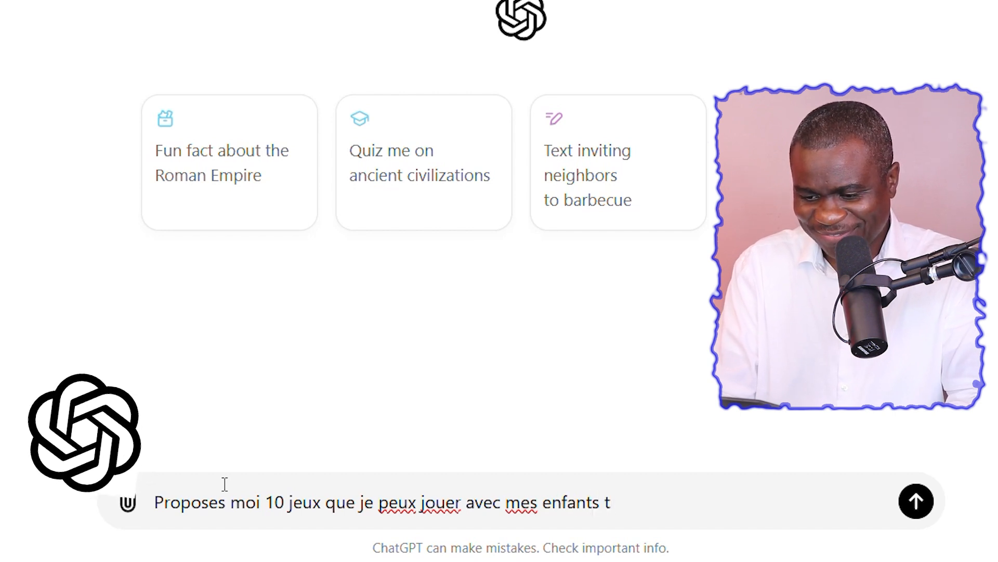
type("out en etant aa")
key("BackSpace")
type("ssis.")
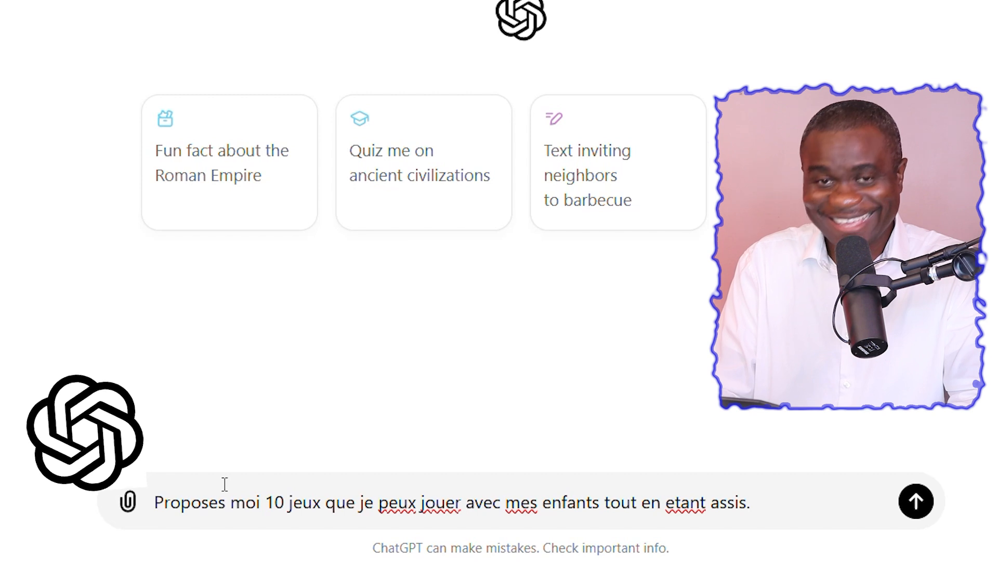
key("Return")
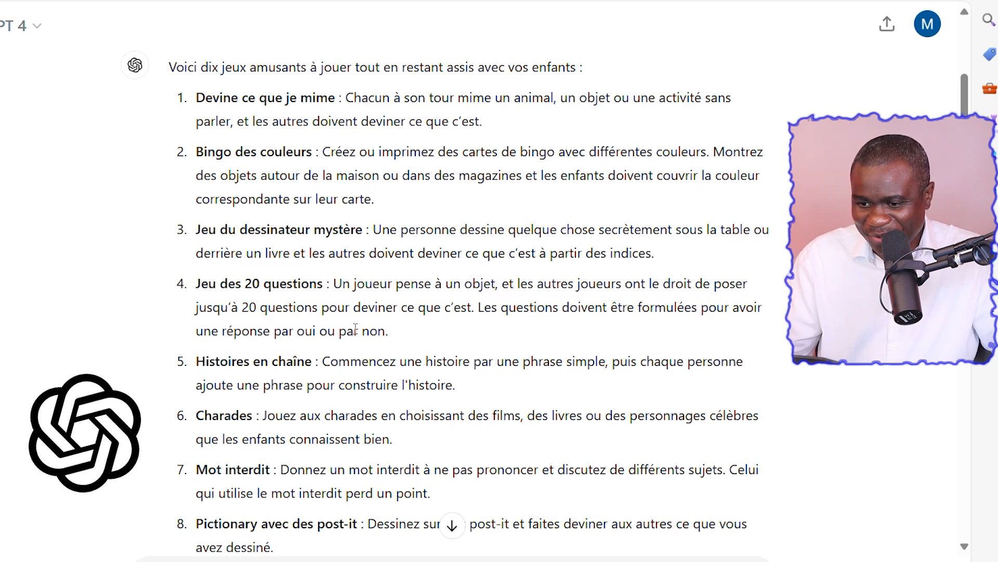
- Read through the ten suggested seated games for children, from "Devine ce que je mime" to "Loto sonore"
scroll(409, 311, "down", 4)
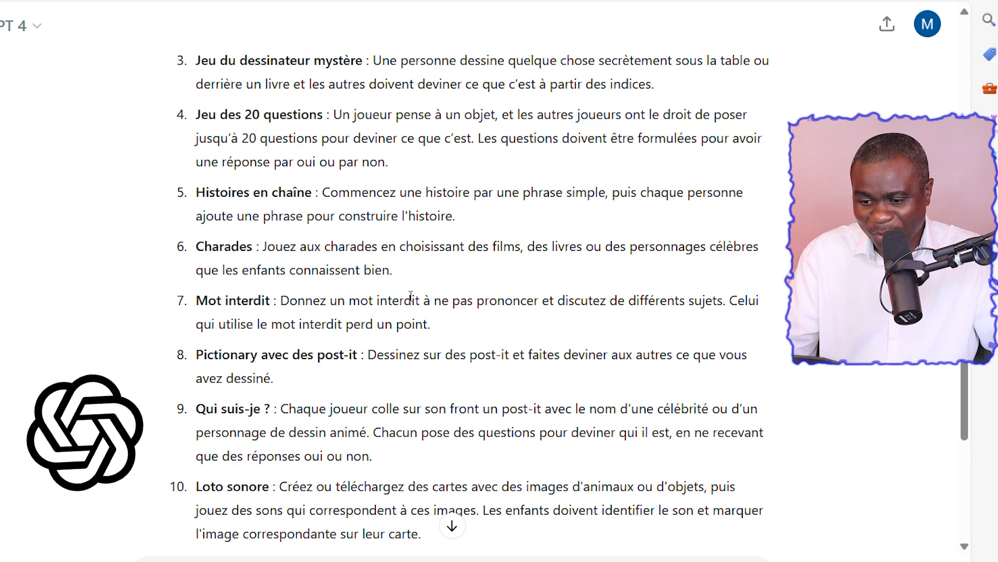
scroll(411, 295, "down", 3)
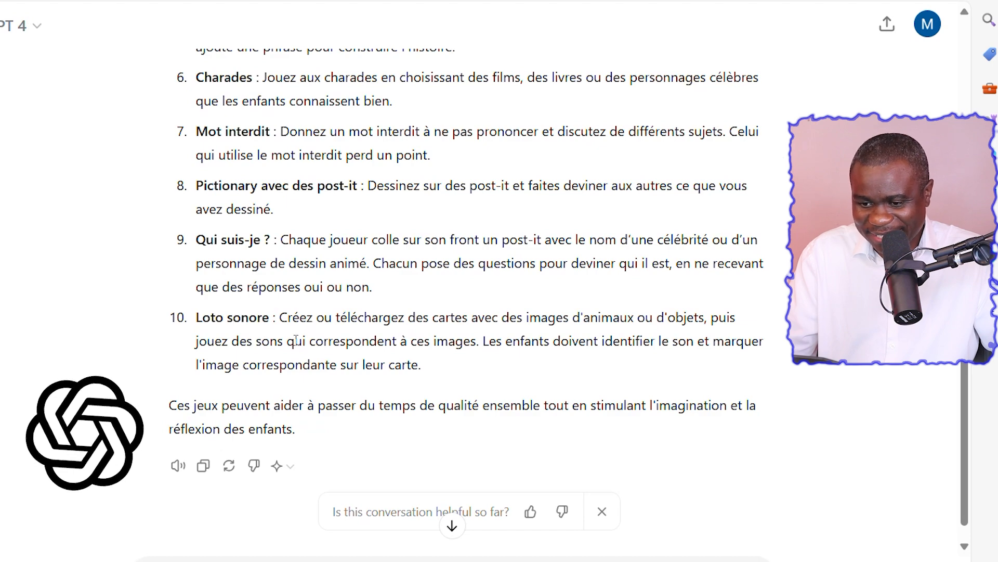
scroll(295, 327, "up", 8)
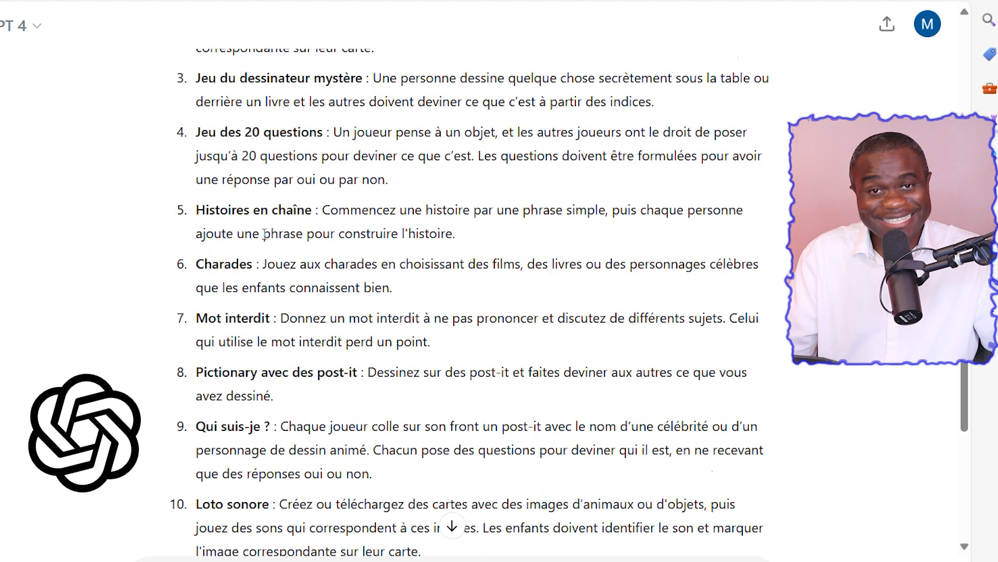
scroll(298, 252, "down", 2)
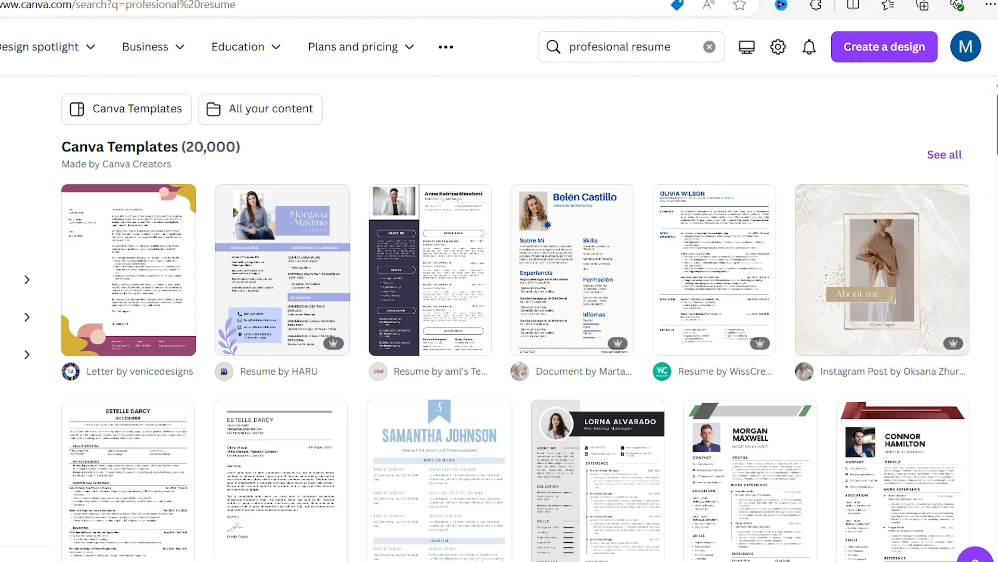
- Switch to Canva and browse the template results for "profesional resume"
scroll(515, 318, "down", 2)
scroll(515, 318, "up", 2)
scroll(515, 318, "down", 5)
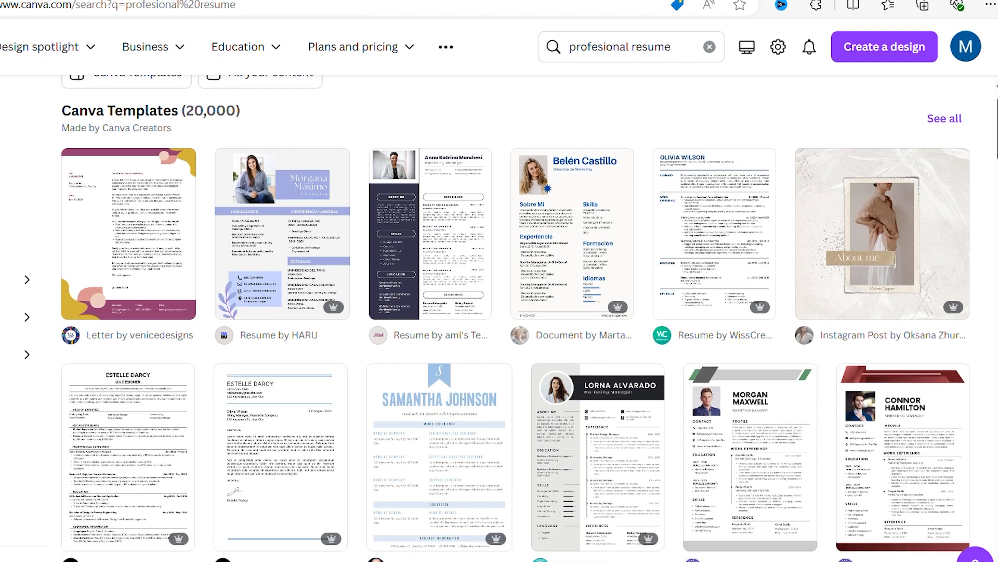
scroll(514, 318, "down", 3)
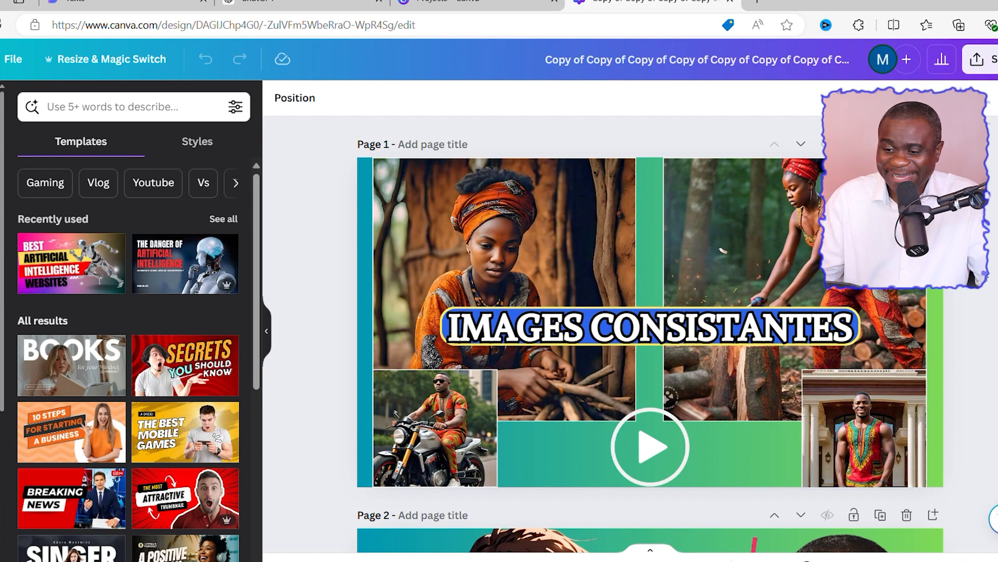
- Collapse the template list in the video thumbnail design and look through its pages from page 1 past page 7
left_click(267, 331)
scroll(872, 296, "down", 8)
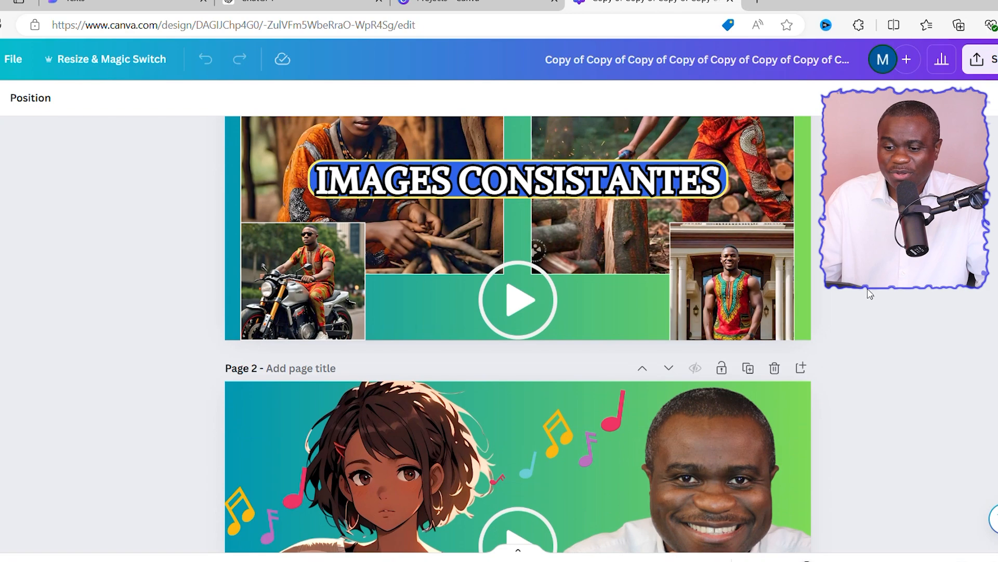
scroll(871, 296, "down", 9)
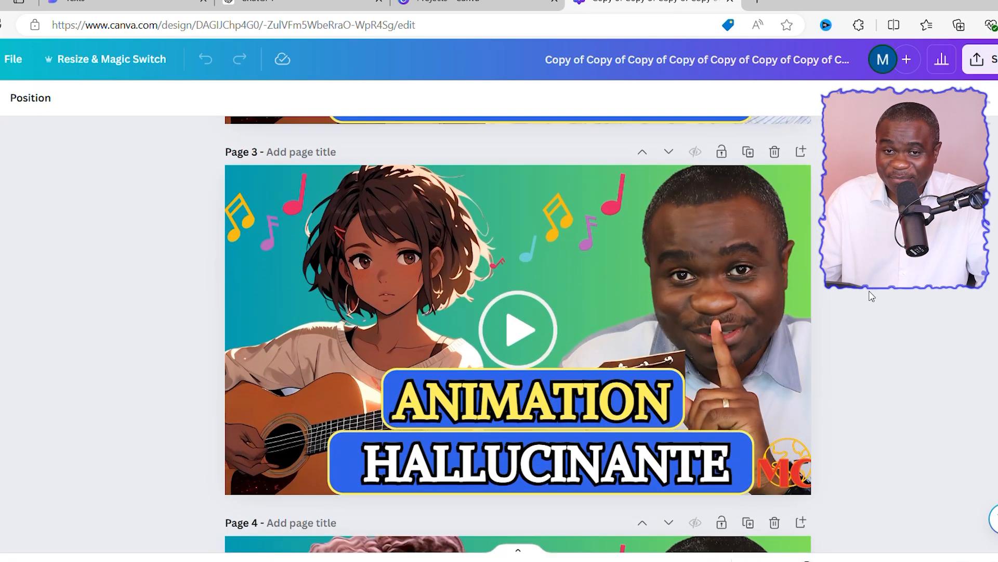
scroll(871, 298, "down", 4)
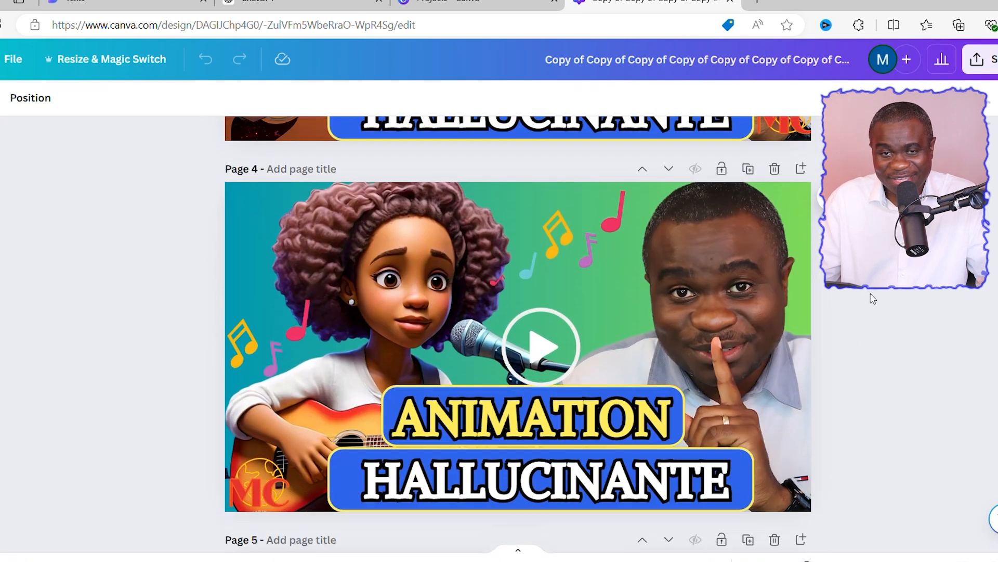
scroll(872, 298, "down", 19)
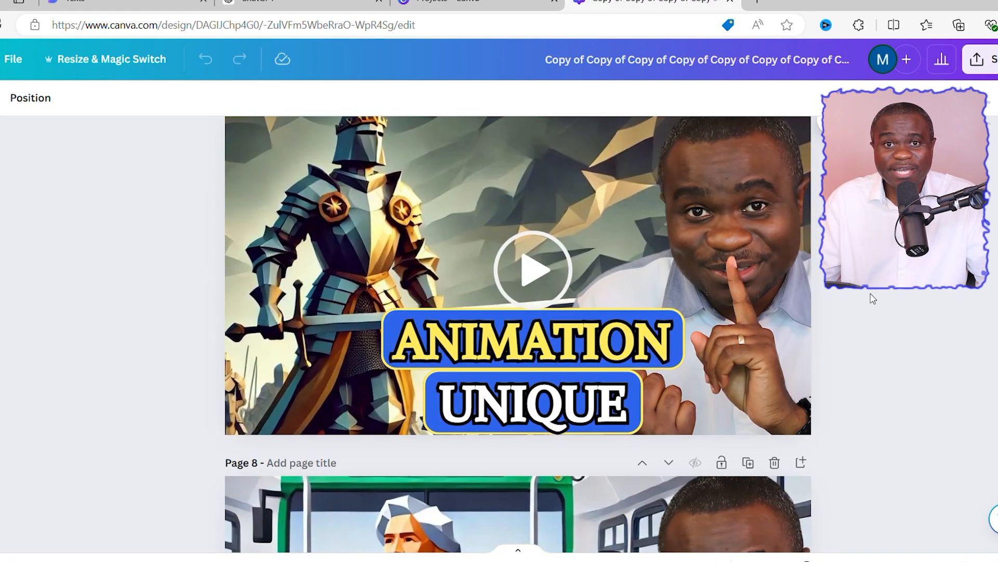
scroll(870, 295, "down", 4)
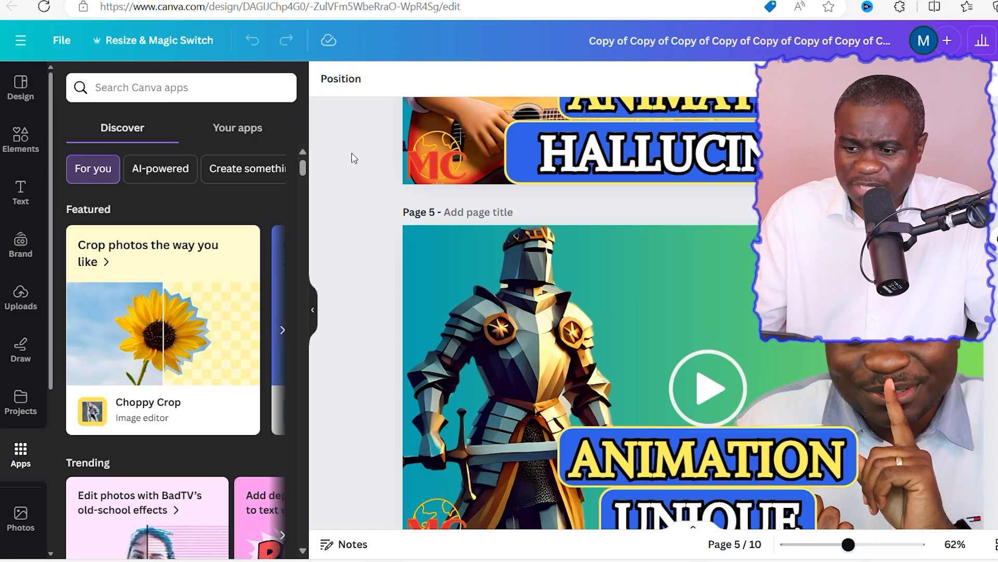
- Select the man's photo on page 5, open its image editing options and review the Magic Studio tools, filters, effects and apps
left_click(884, 307)
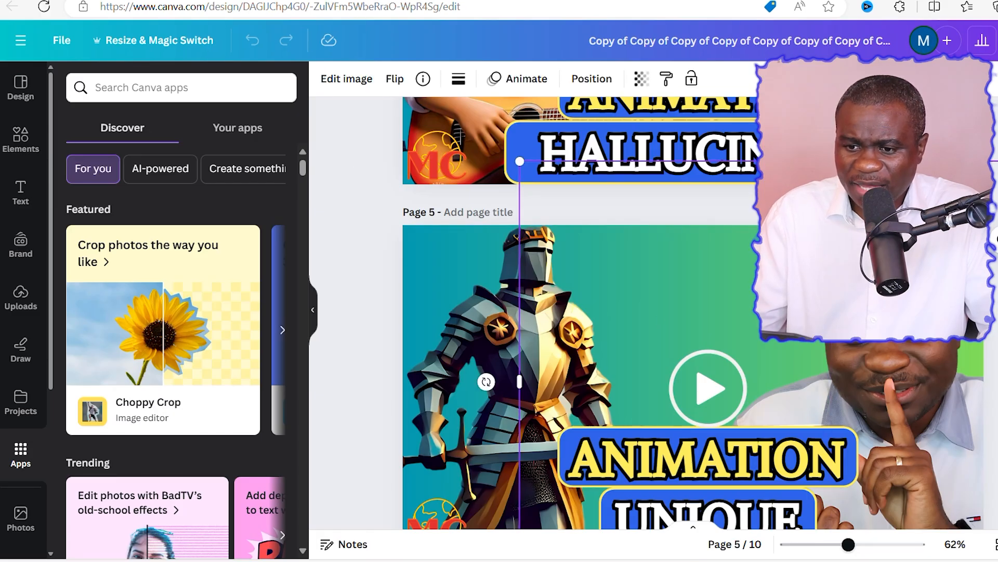
left_click(347, 79)
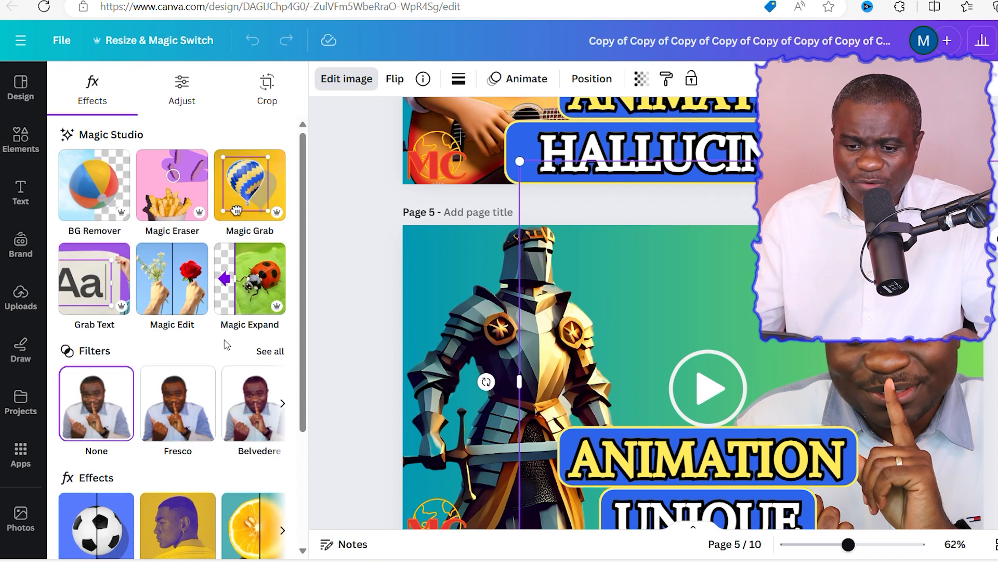
scroll(213, 396, "down", 3)
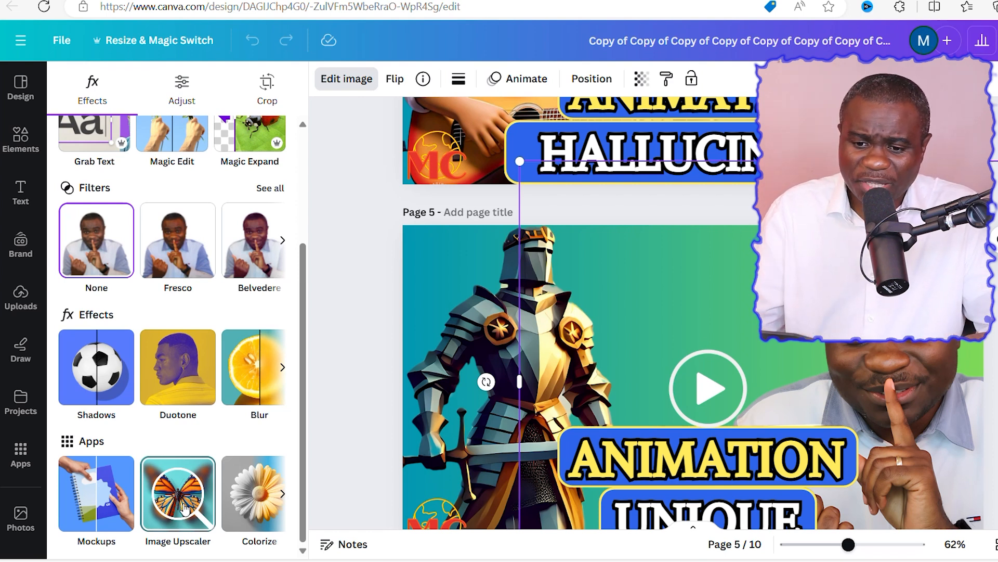
scroll(223, 351, "up", 3)
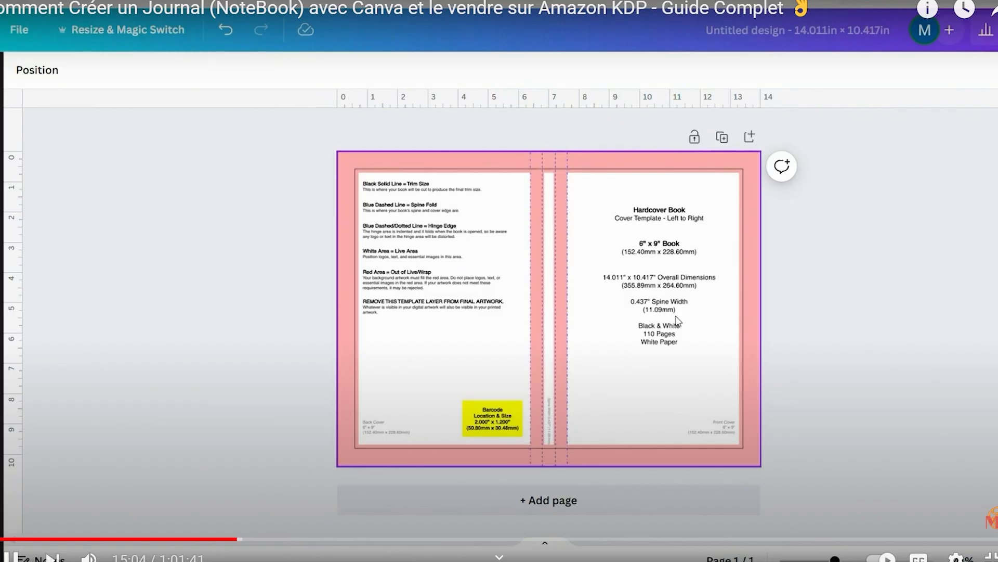
- Skip ahead to about 18:30 in the video on creating a journal with Canva and selling it on Amazon KDP
left_click(294, 539)
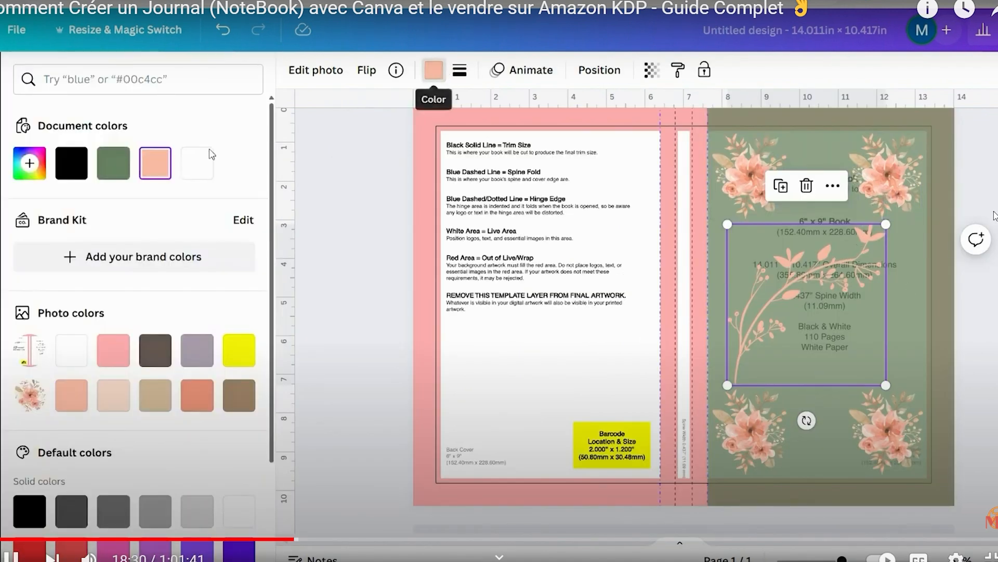